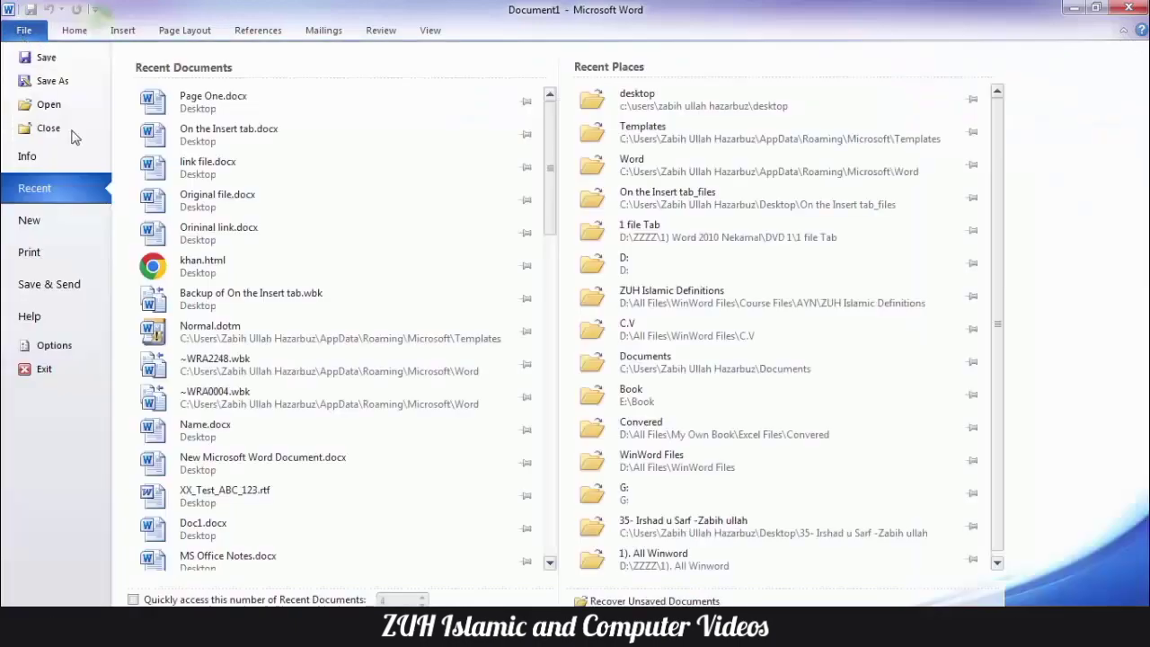
Step: Examine the Quick Access Toolbar page in Word Options and the toolbar's own list of commands to add
click(74, 348)
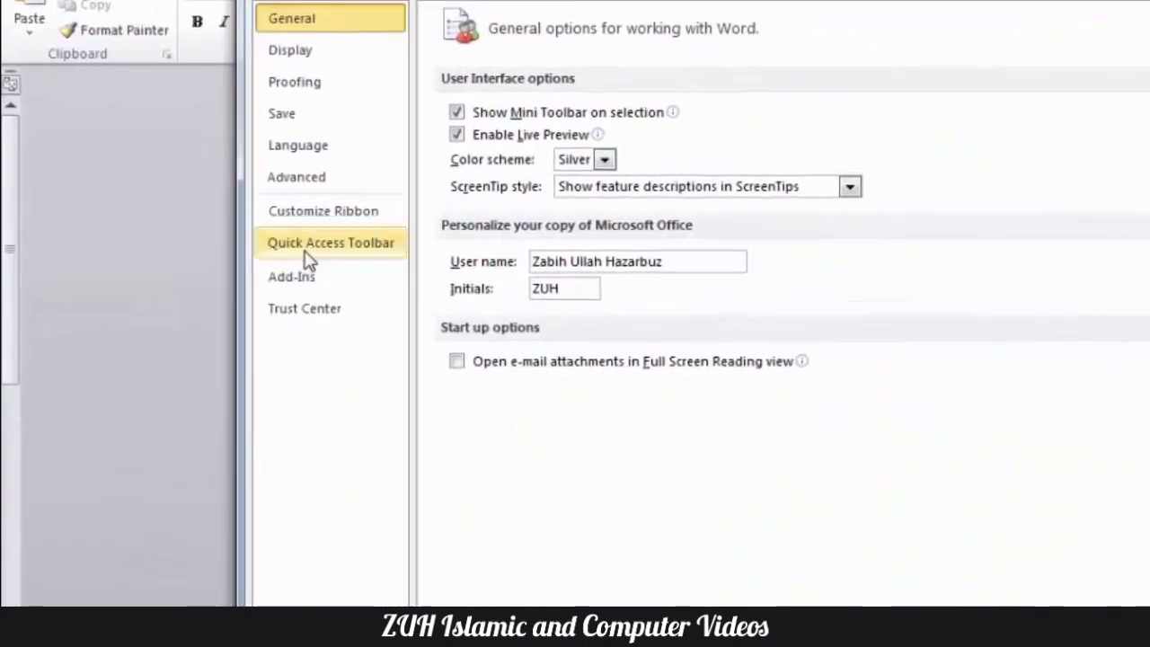
click(237, 241)
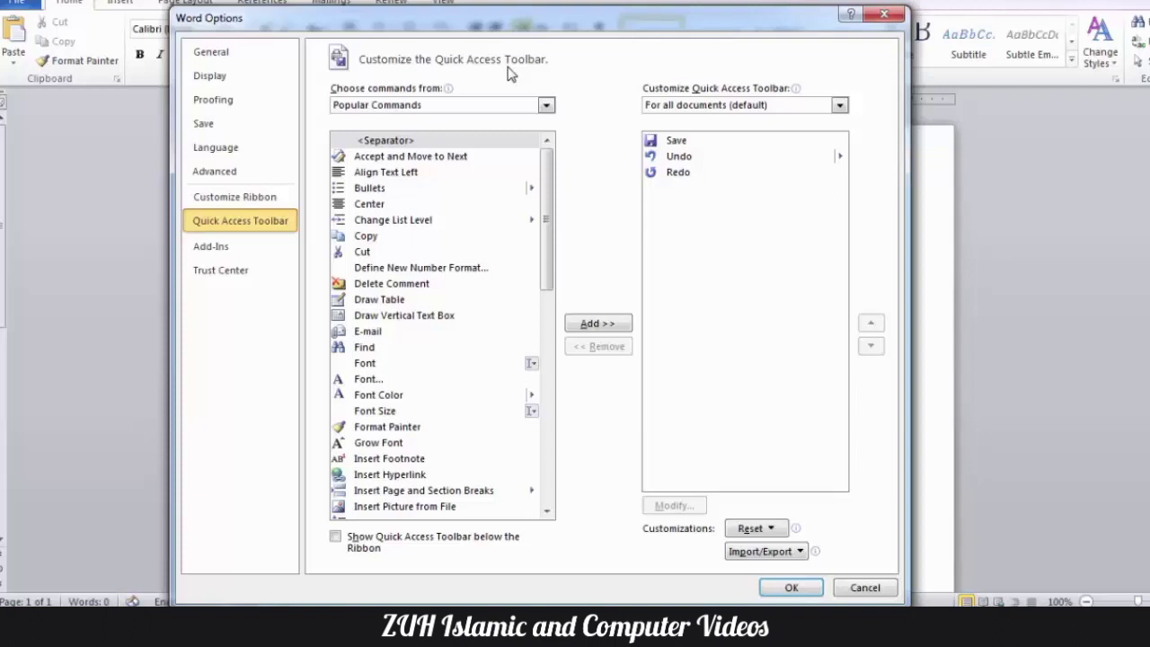
key(Escape)
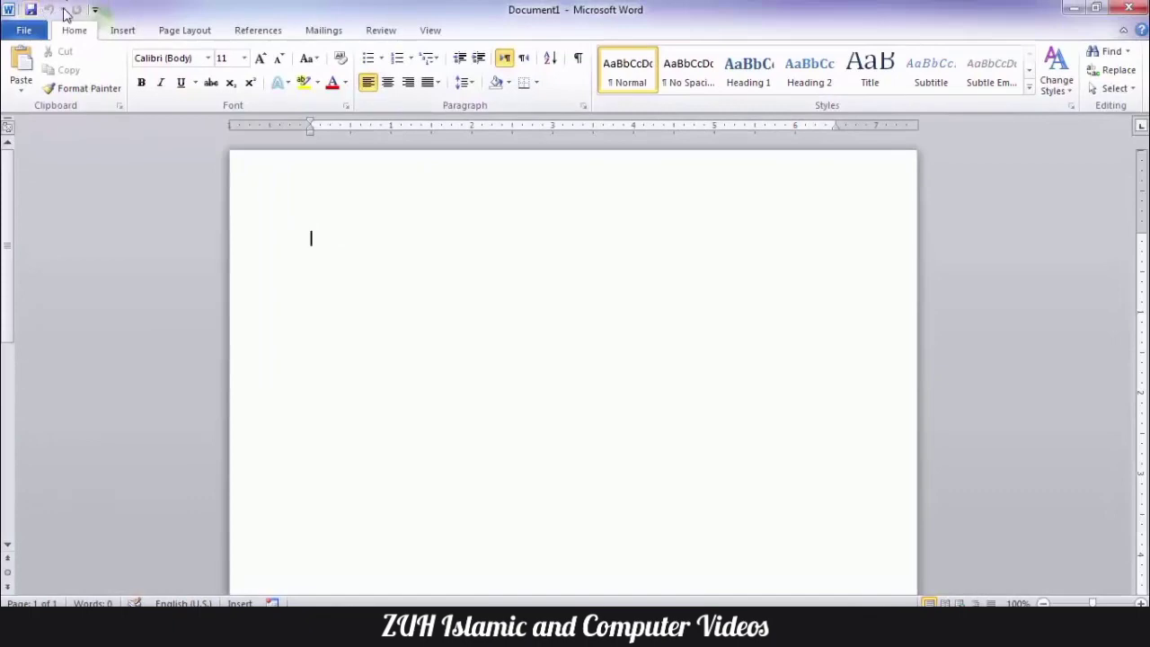
click(94, 10)
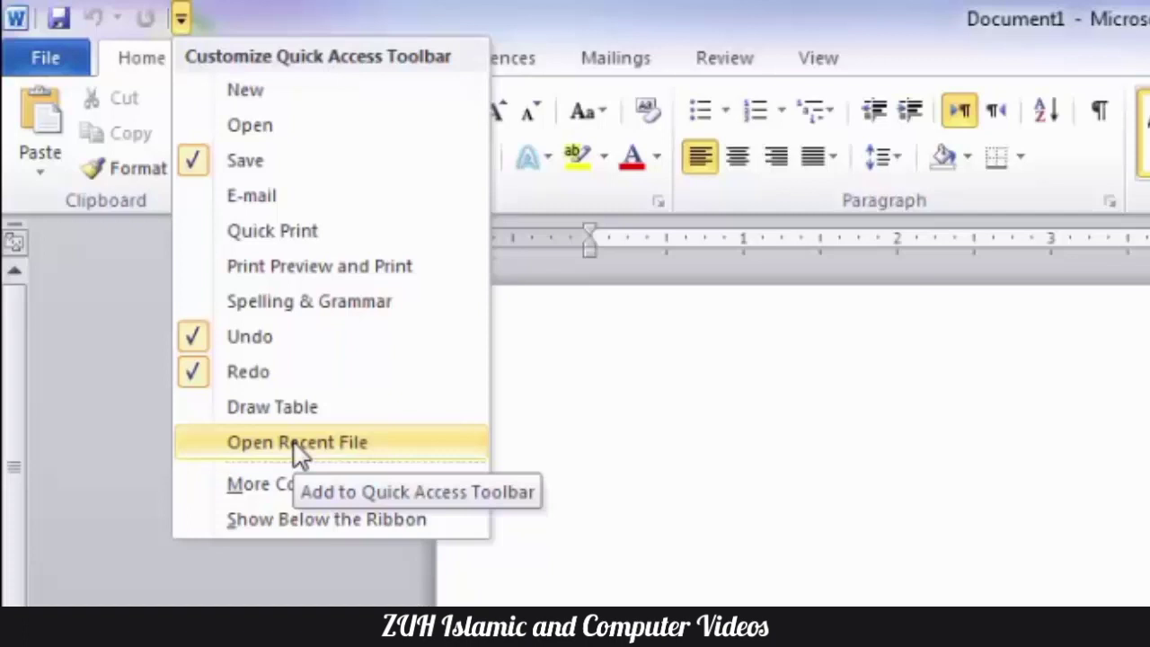
click(689, 521)
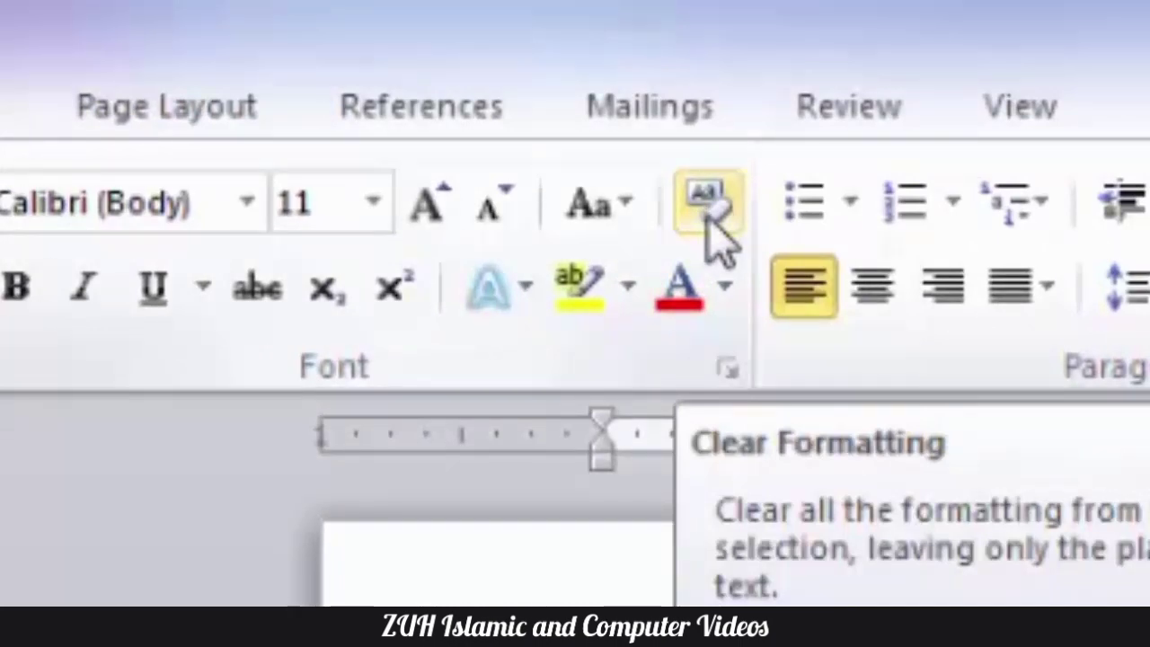
Step: Add the Clear Formatting command from the Font group to the Quick Access Toolbar
right_click(706, 213)
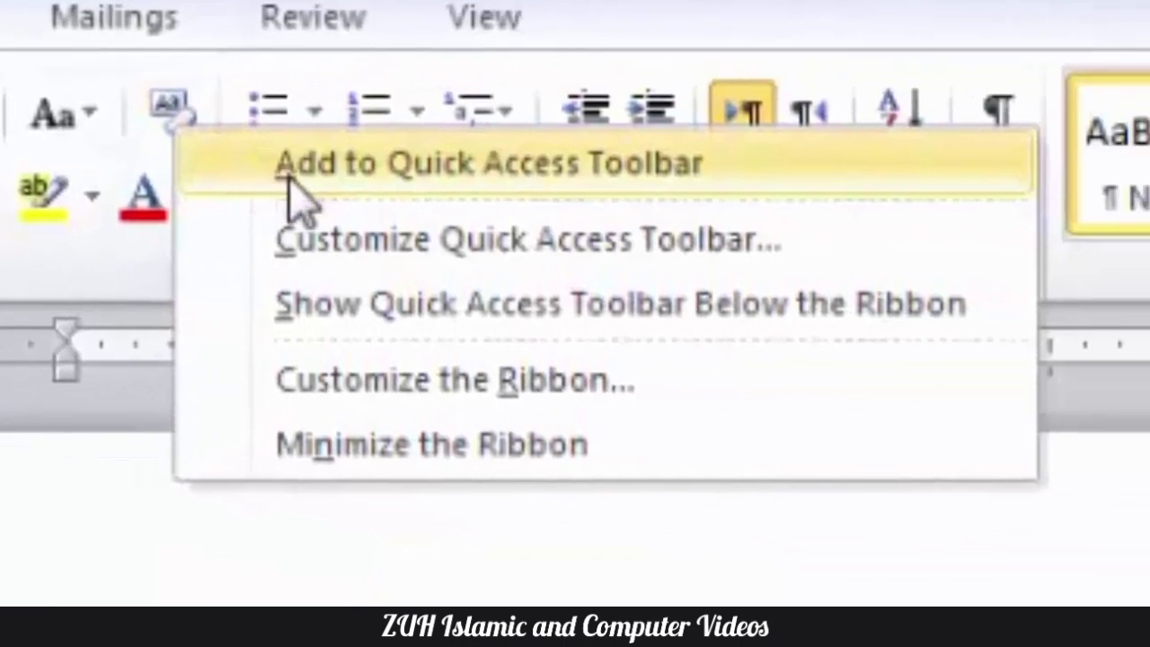
click(290, 178)
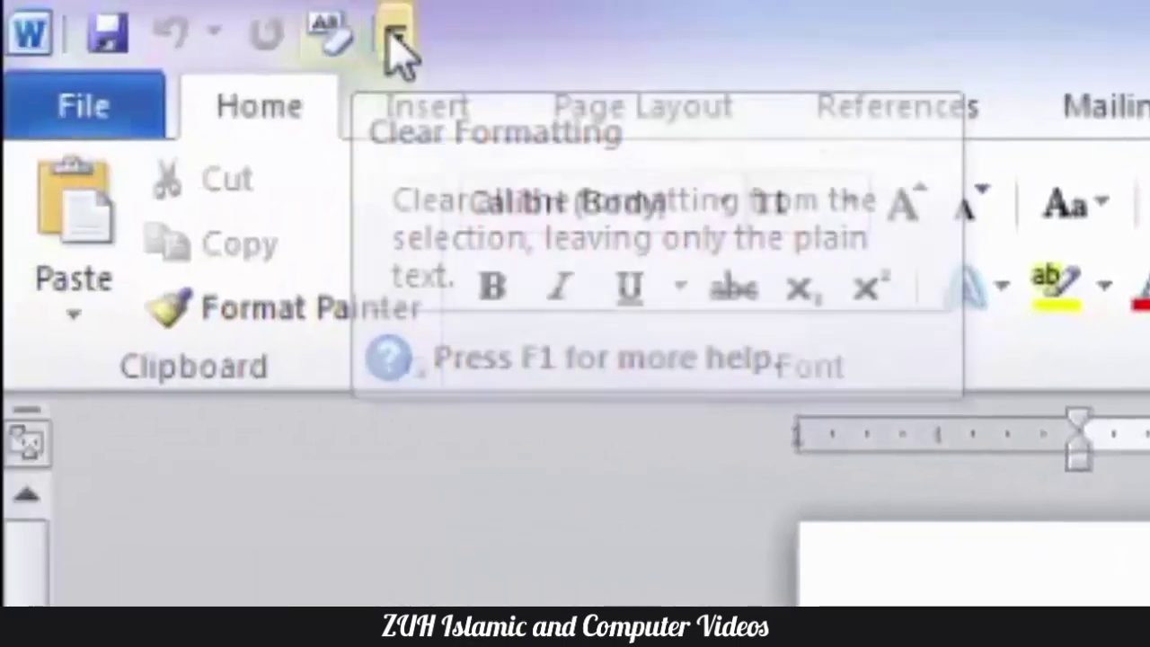
Step: Open the full Quick Access Toolbar customization settings and list the Popular Commands
click(226, 20)
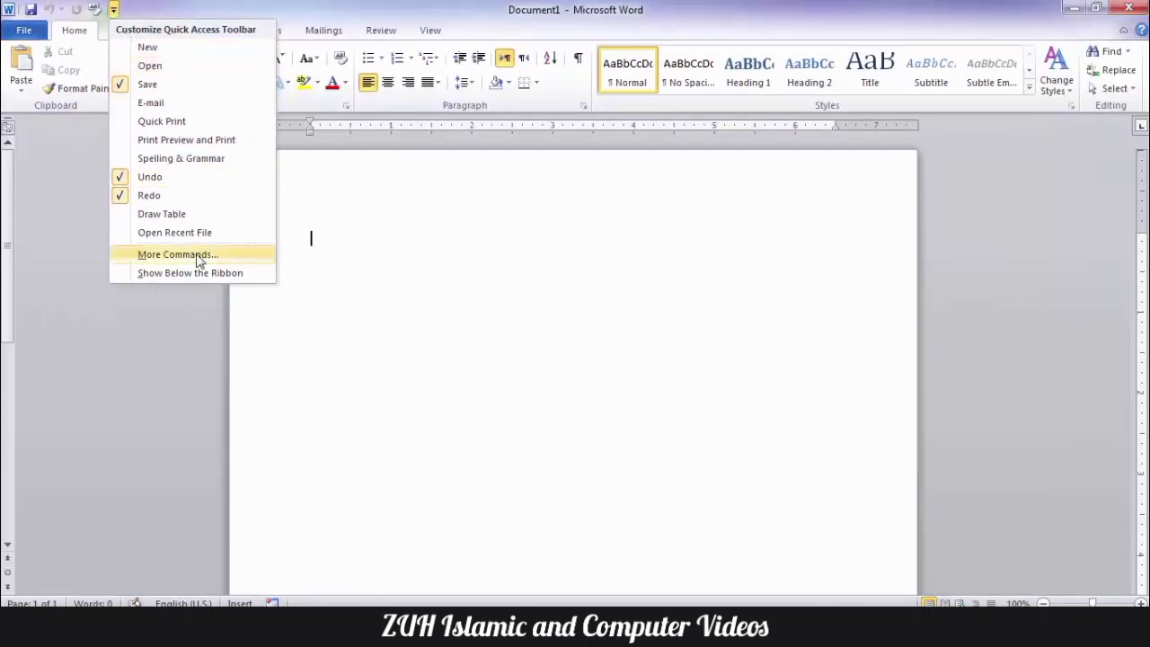
click(198, 256)
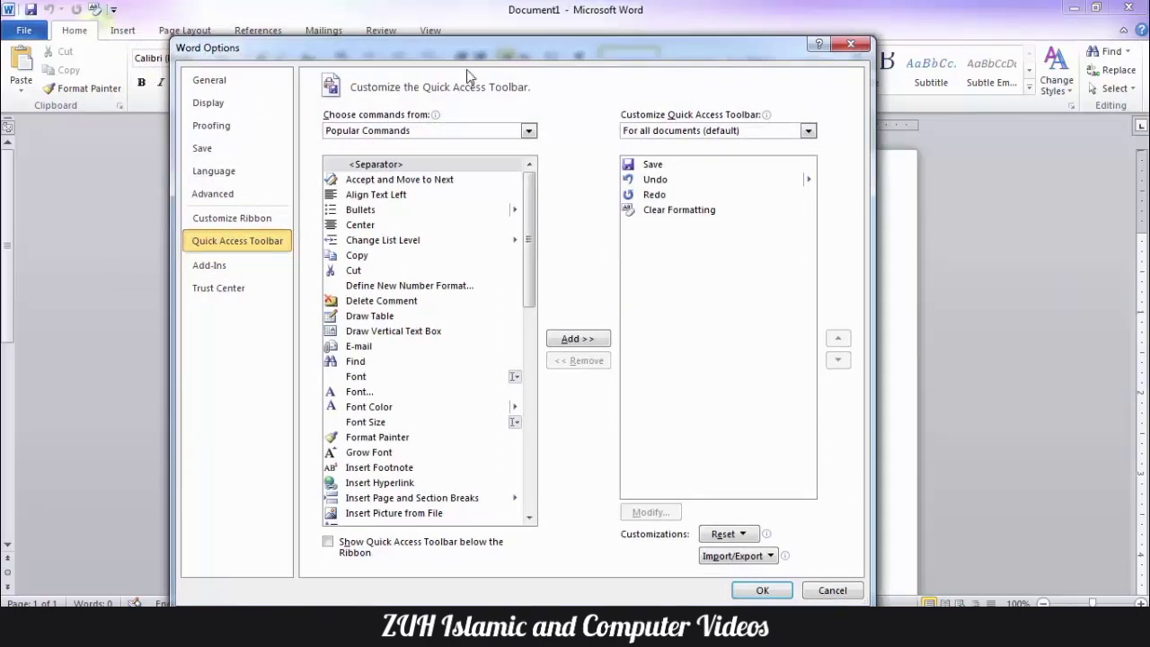
drag(481, 49, 481, 19)
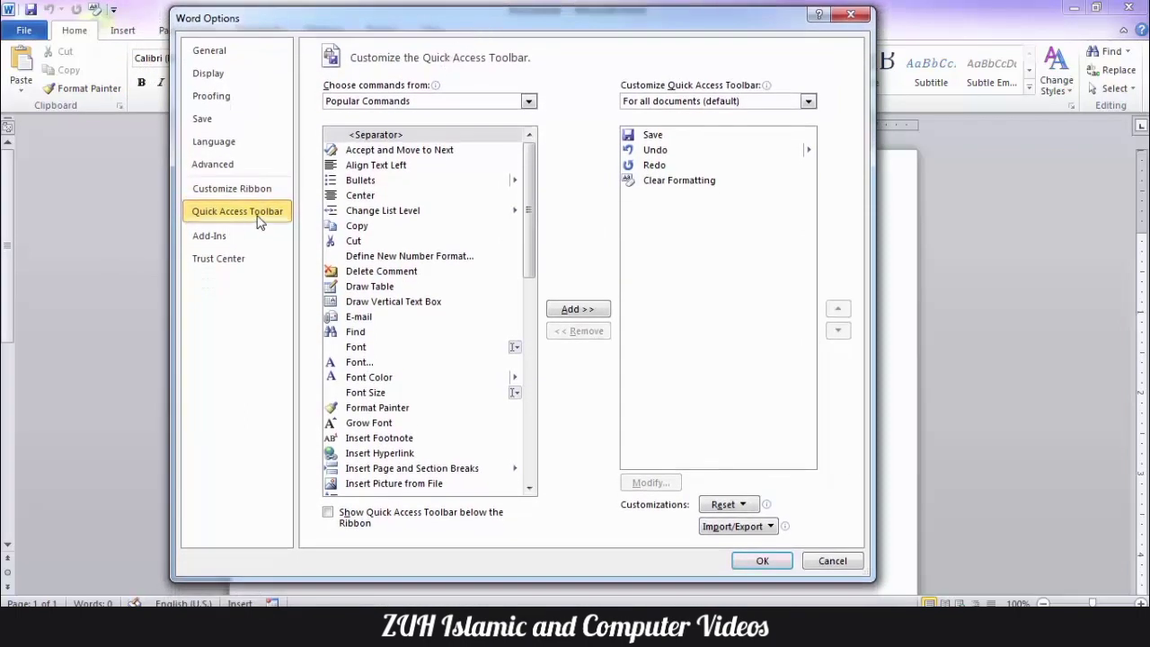
click(407, 101)
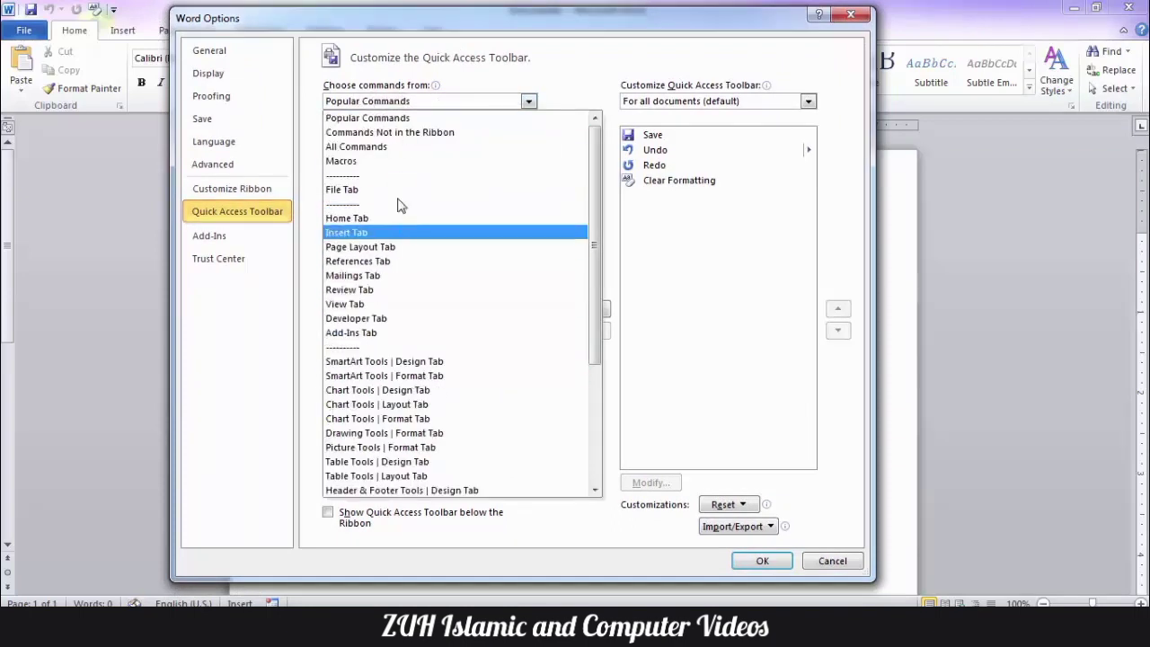
click(384, 120)
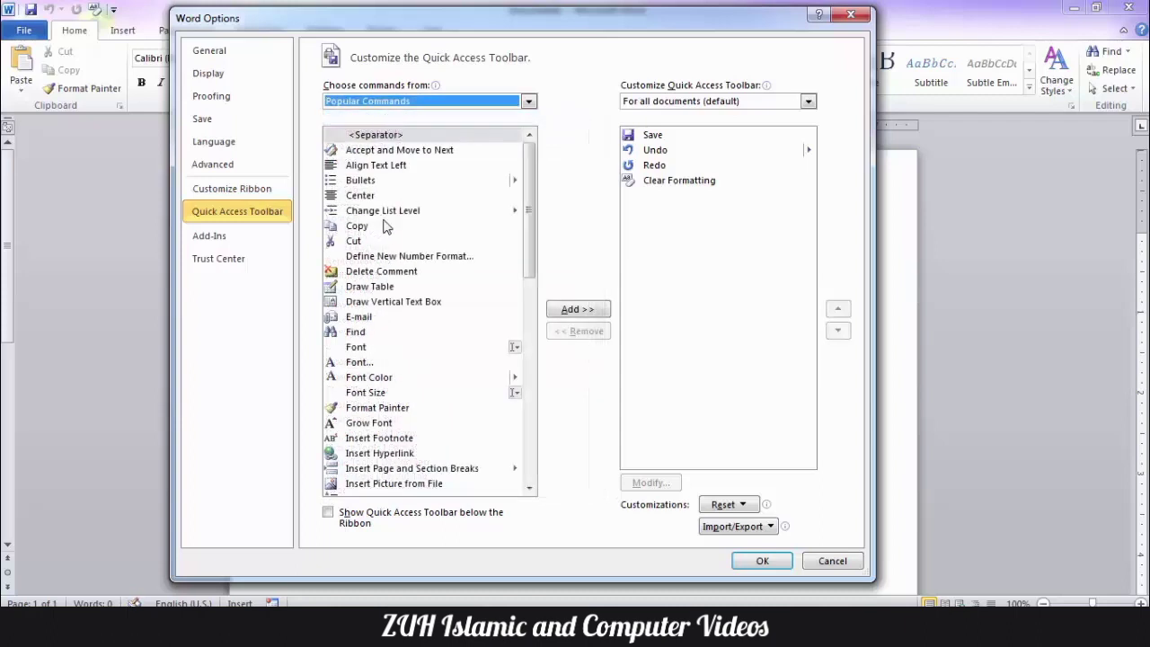
Step: Look through the Popular Commands available for the toolbar, such as Save, Spelling & Grammar, Table and Quick Print
click(429, 259)
scroll(429, 263, down, 12)
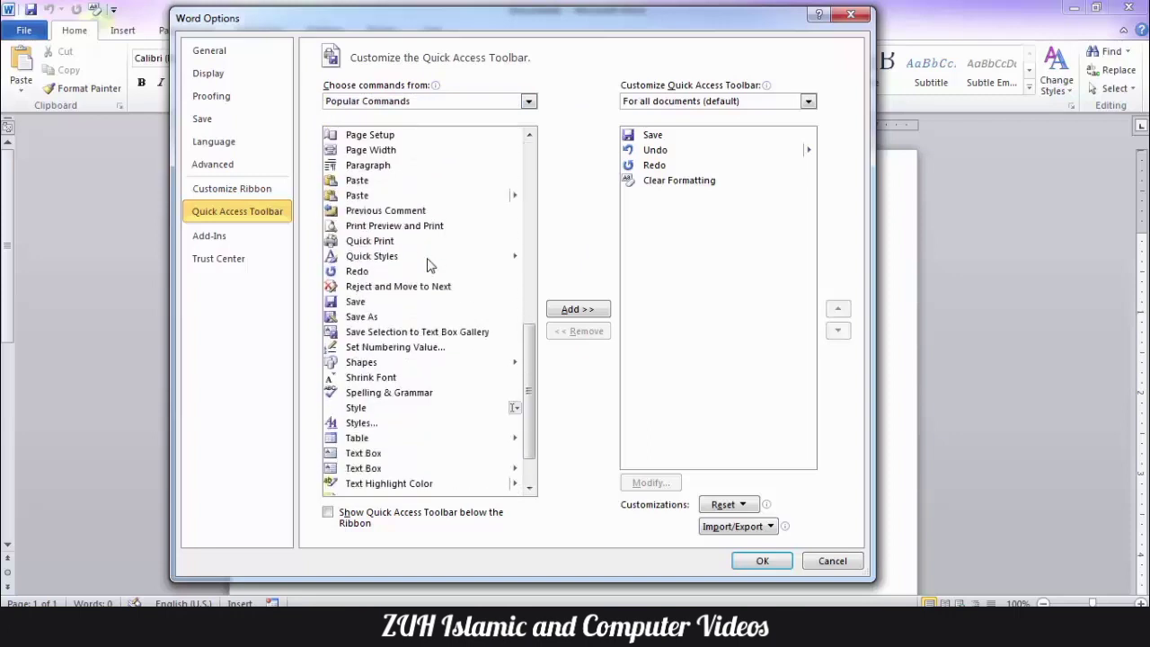
click(373, 248)
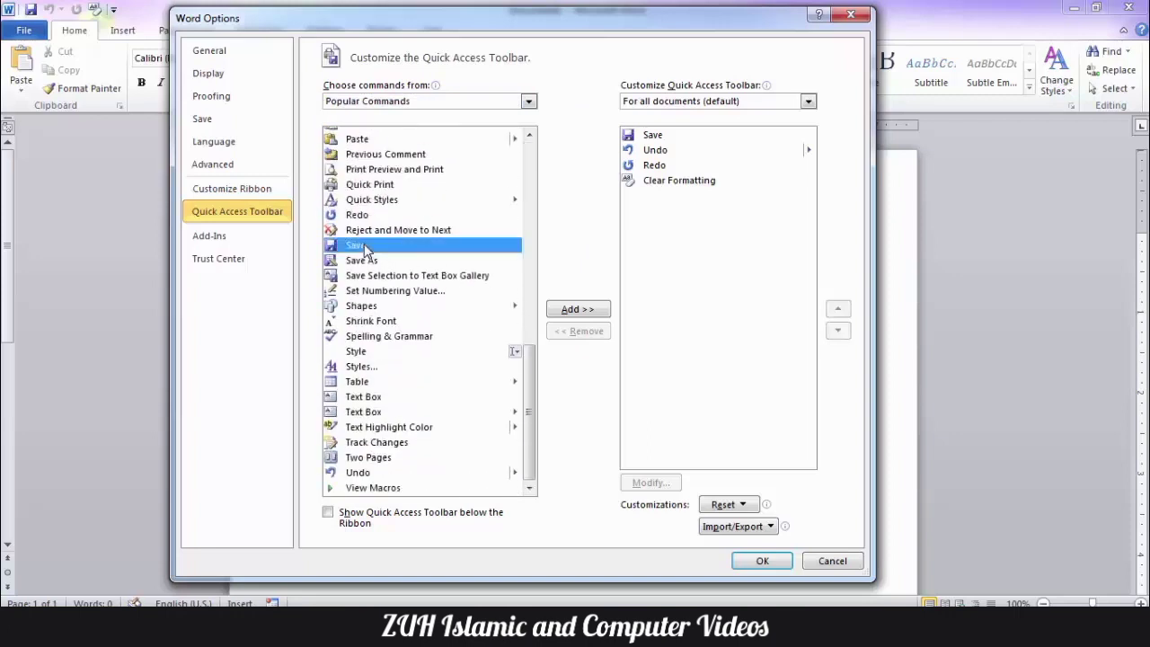
click(378, 263)
click(370, 337)
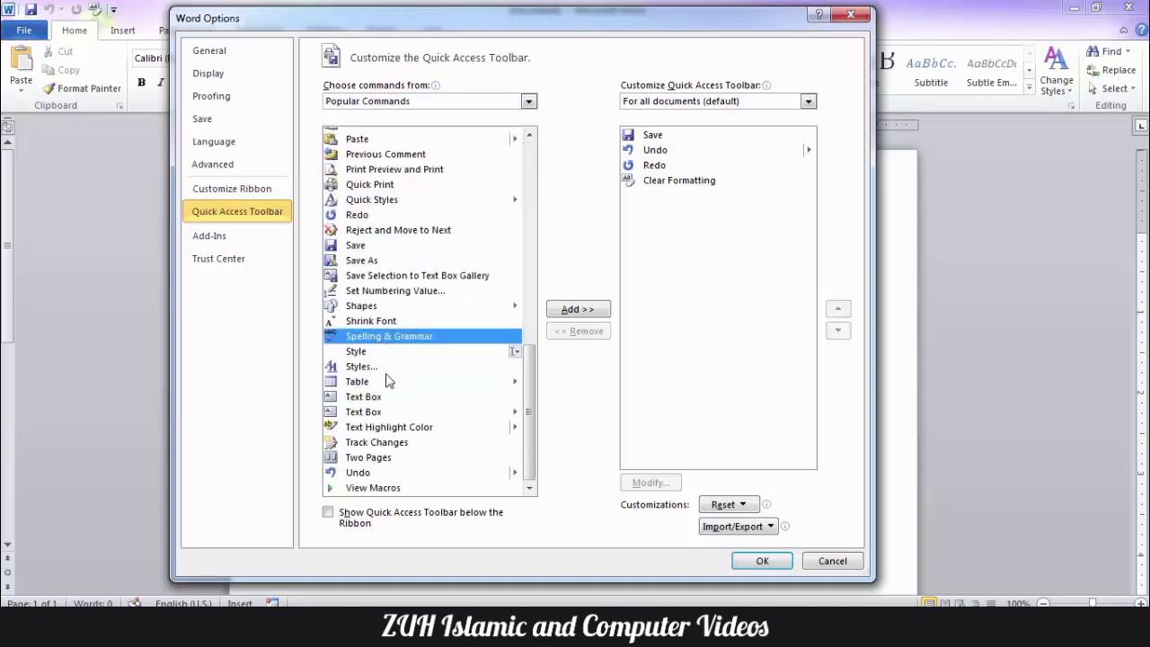
click(372, 383)
click(375, 429)
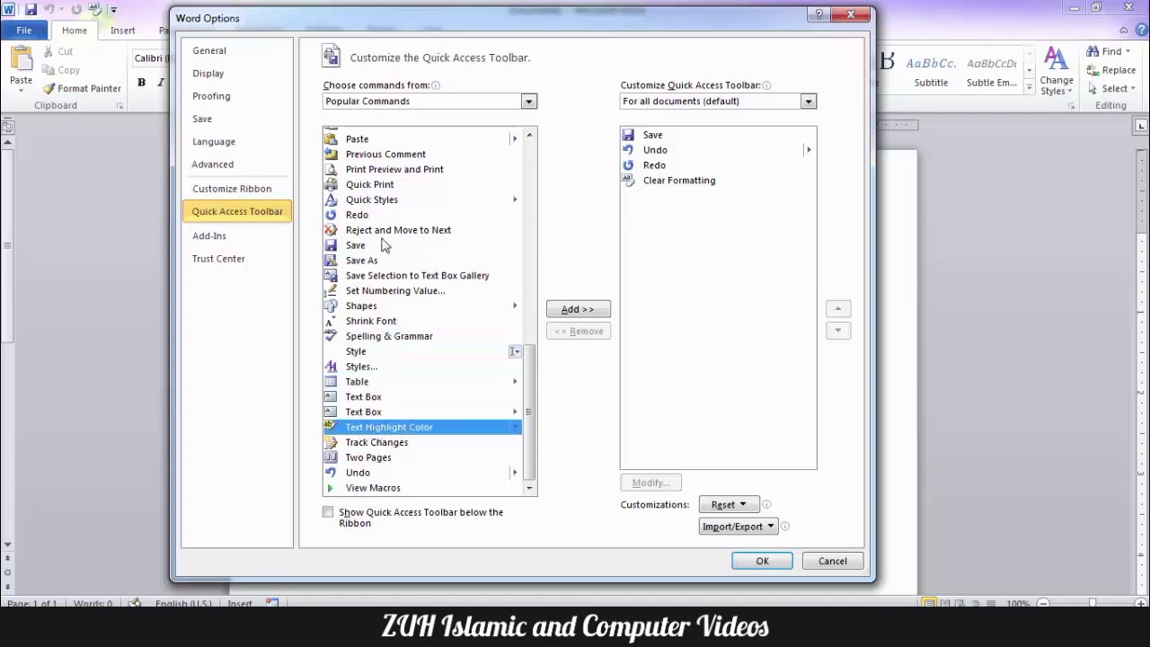
click(370, 184)
scroll(384, 184, up, 12)
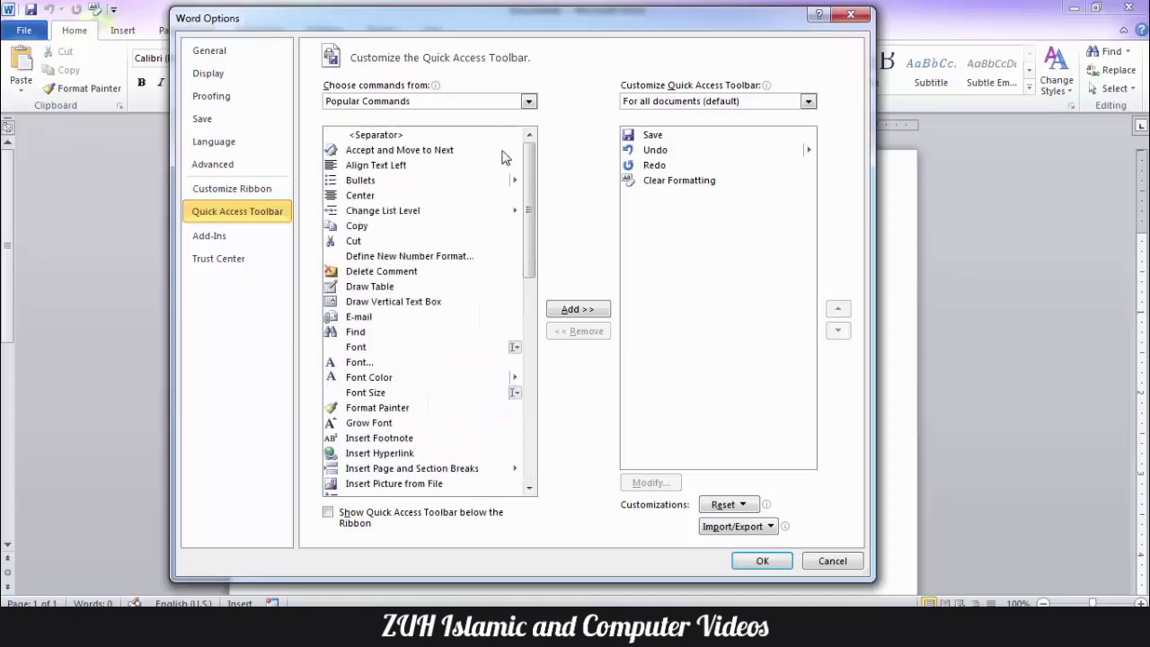
Step: Insert a separator after Redo in the Quick Access Toolbar and apply the change
click(656, 166)
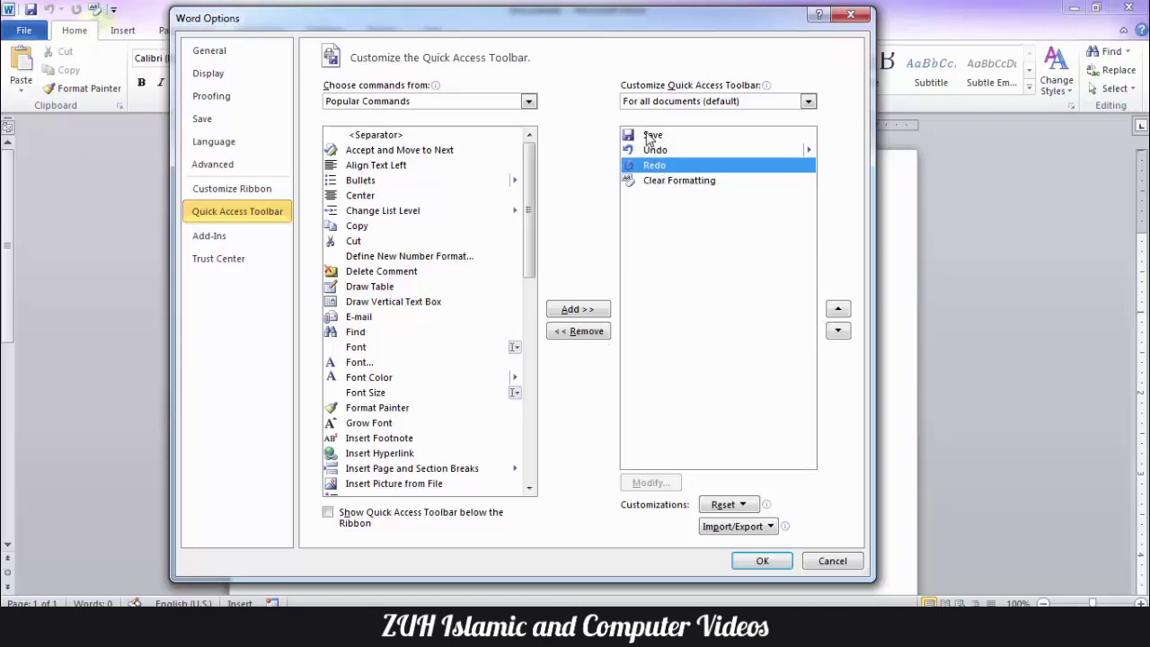
click(413, 137)
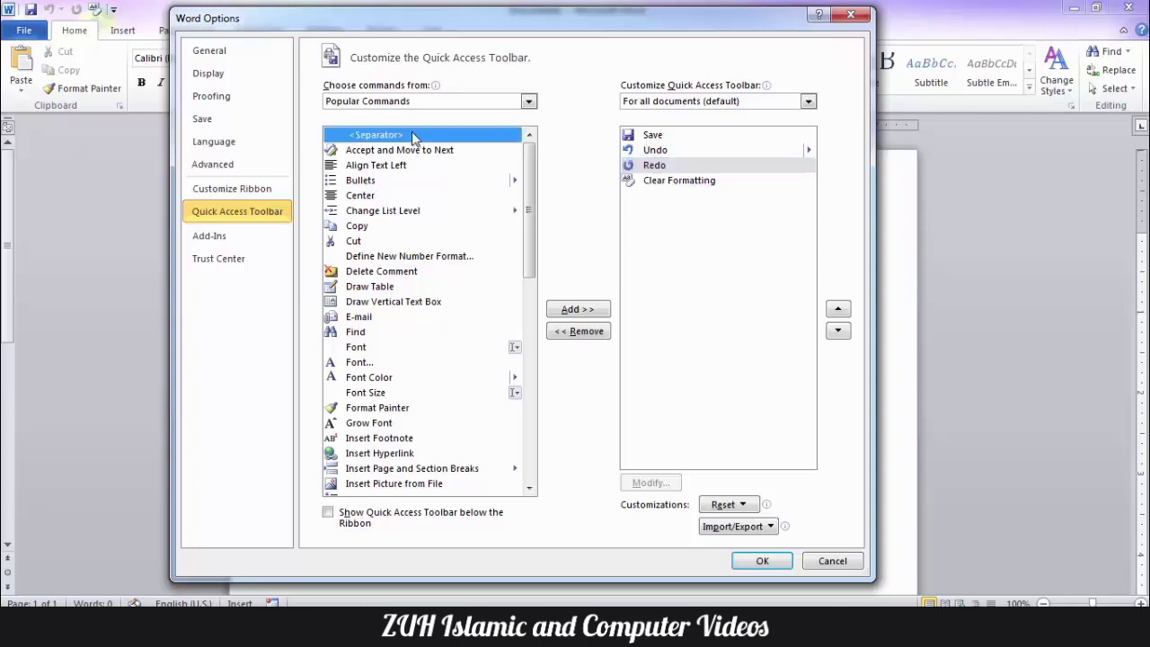
click(577, 310)
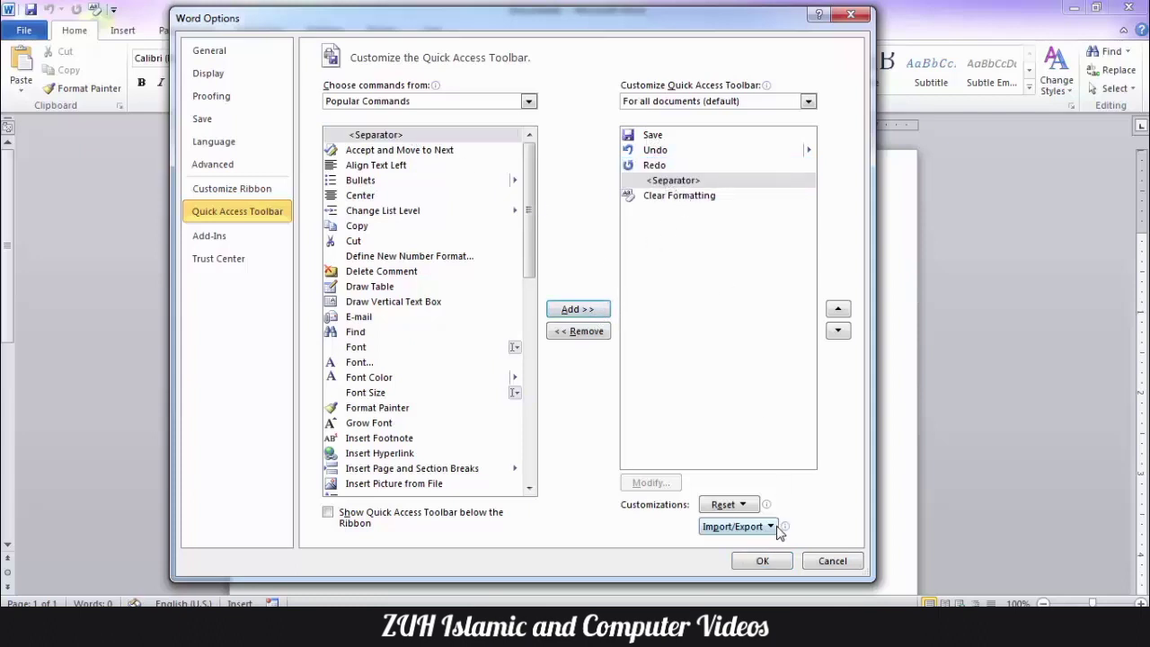
click(762, 560)
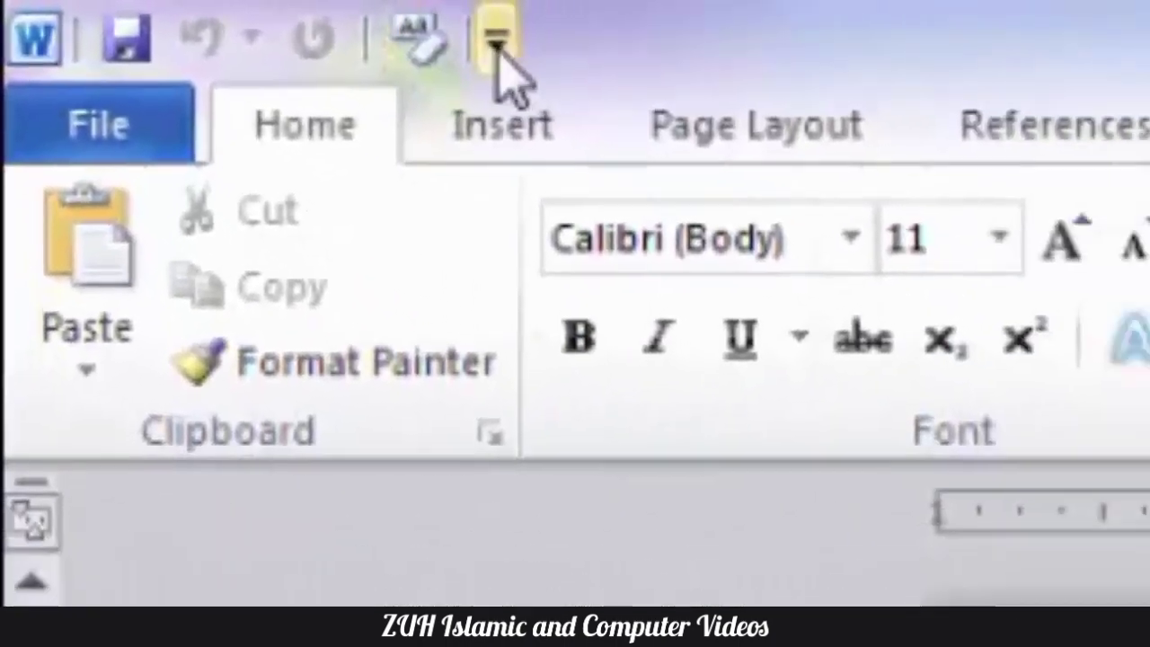
Step: Reopen the Quick Access Toolbar customization settings and list the Commands Not in the Ribbon
click(497, 40)
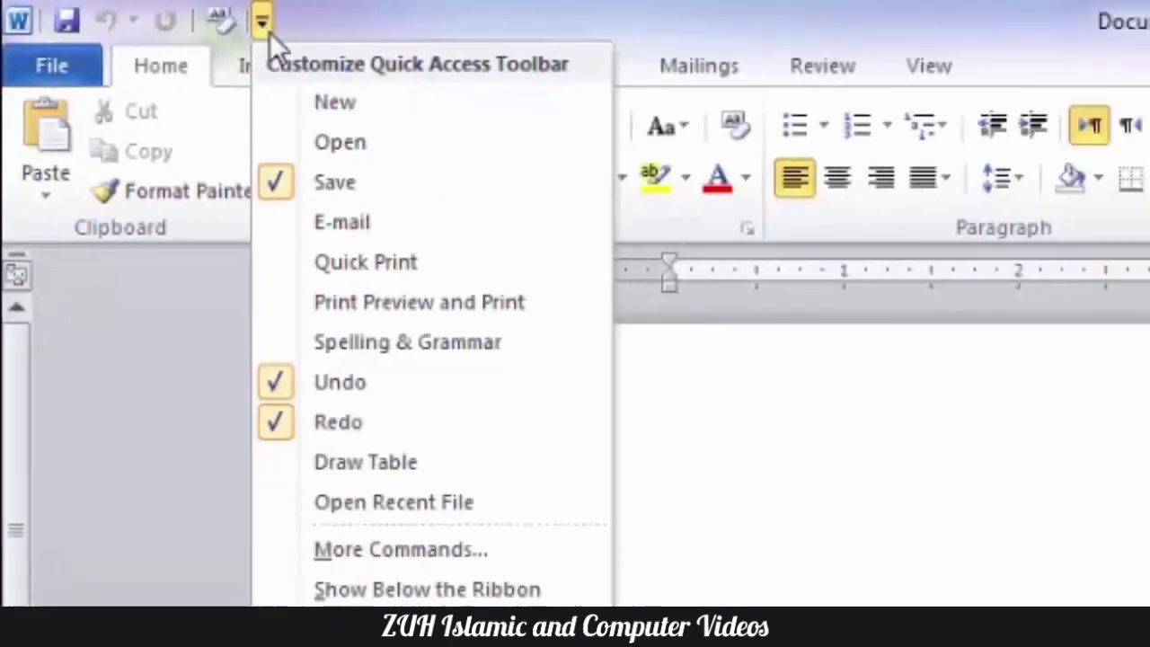
click(401, 549)
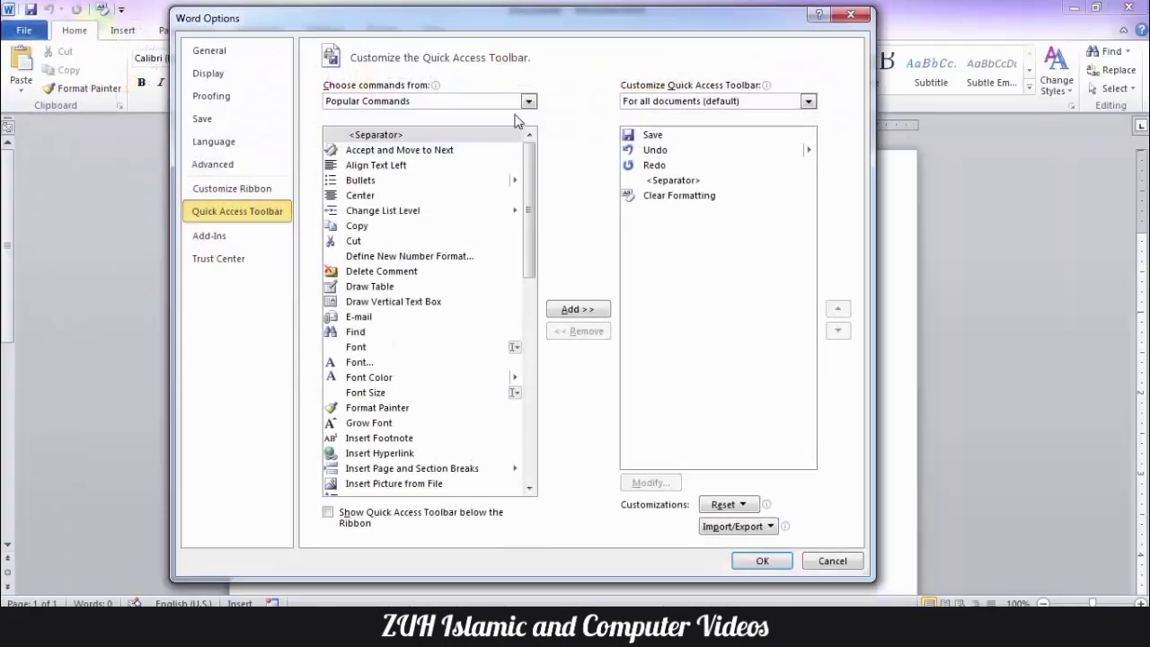
click(530, 101)
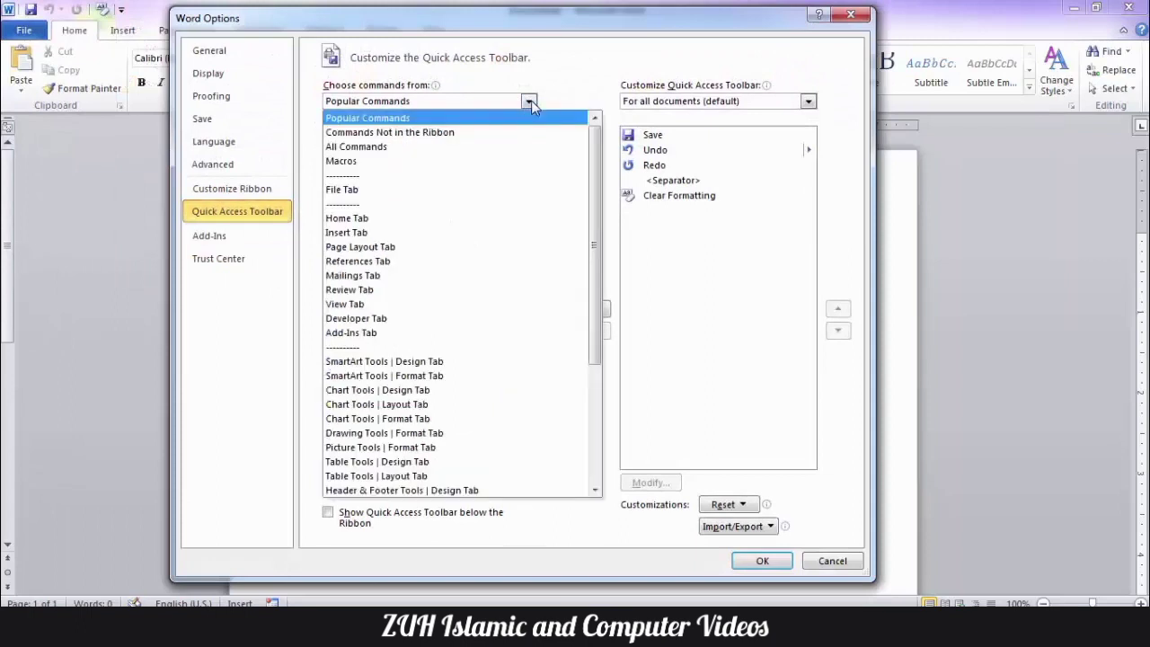
click(478, 133)
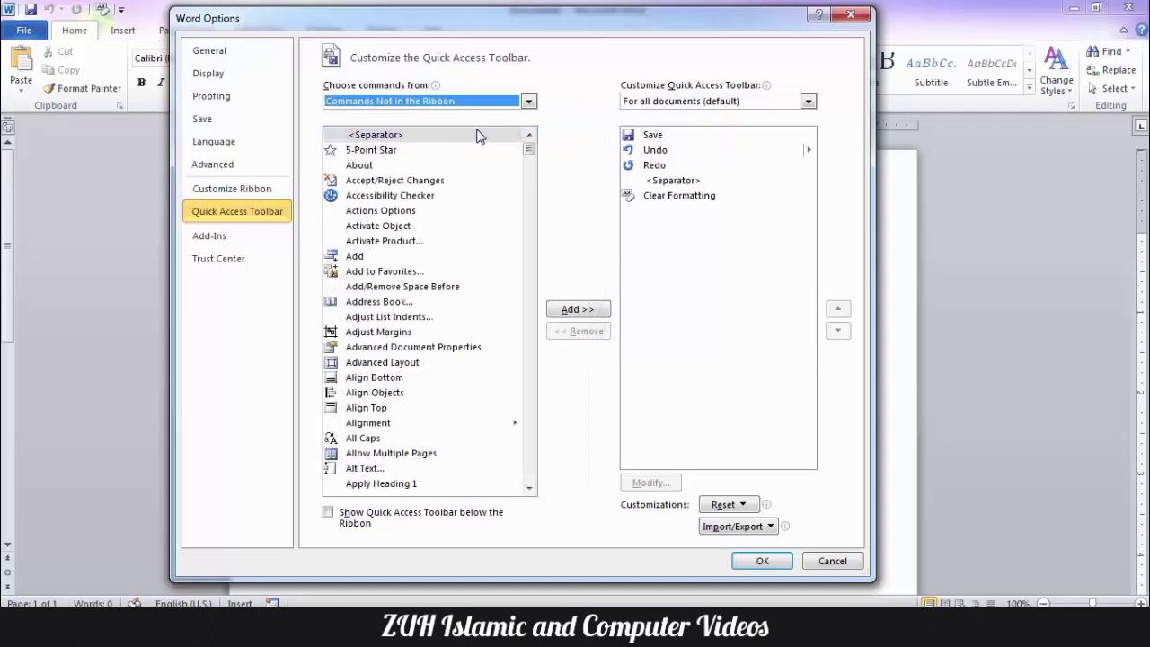
Step: Add the Calculate command to the end of the Quick Access Toolbar and apply the change
click(377, 150)
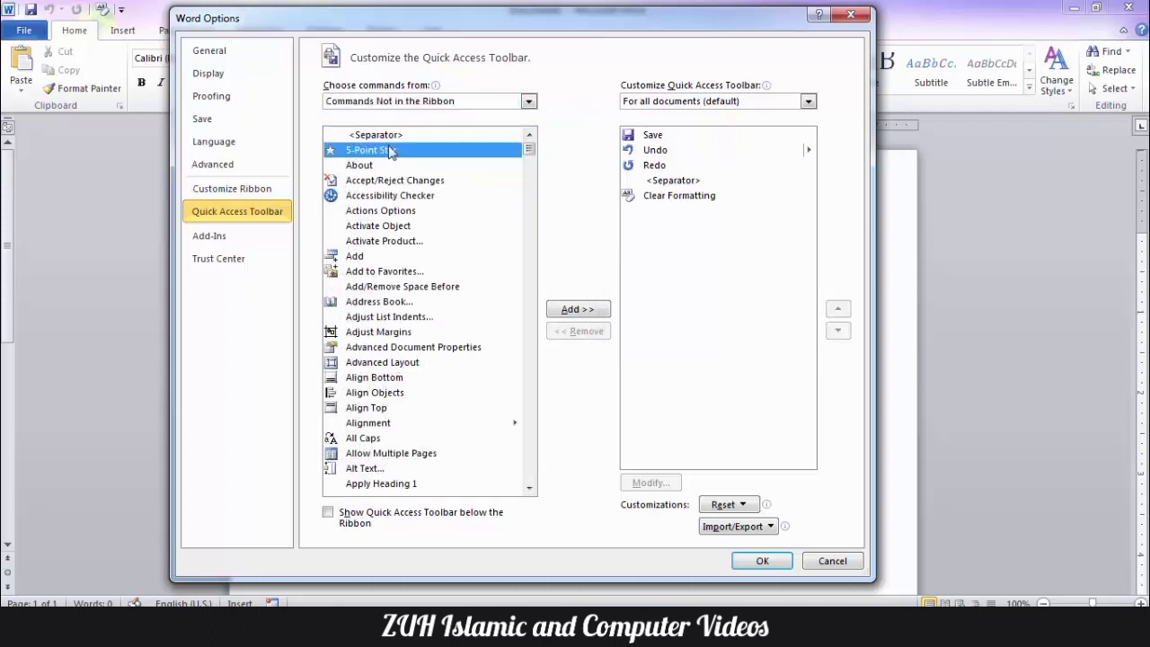
click(376, 167)
click(389, 181)
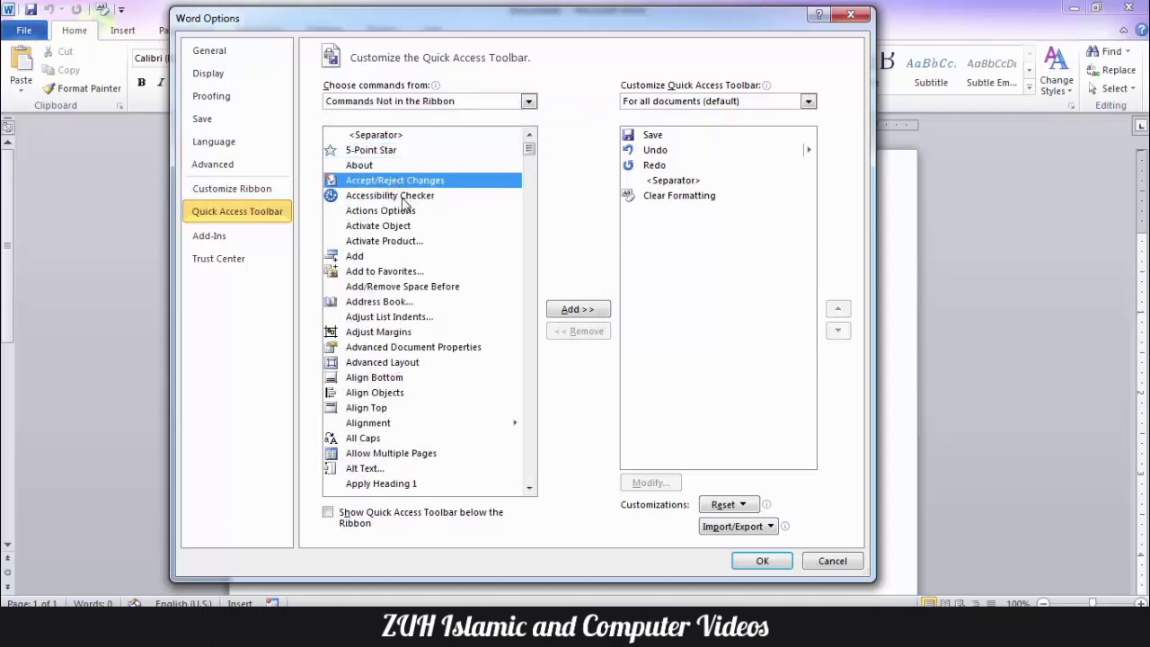
click(403, 197)
click(400, 272)
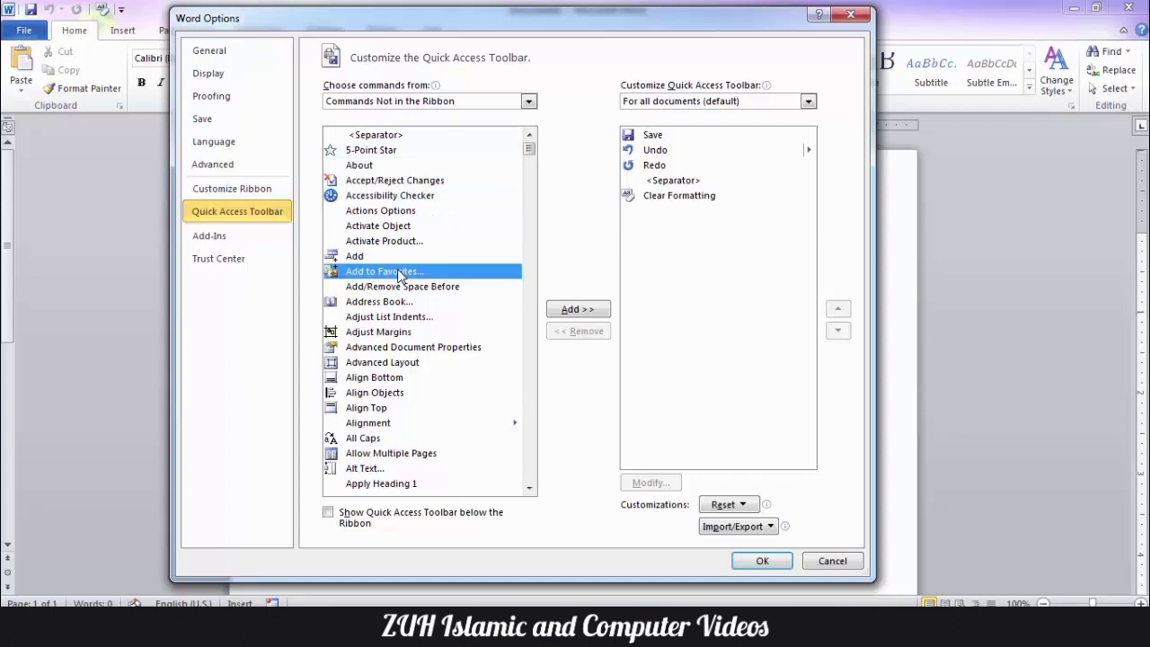
key(c)
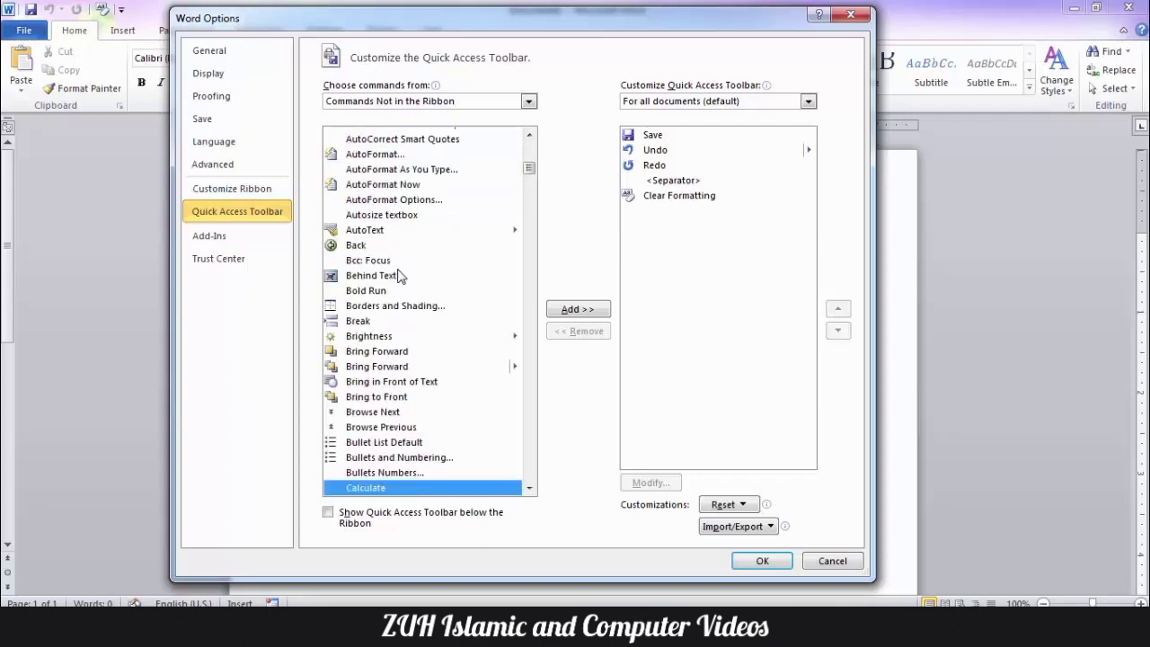
click(588, 312)
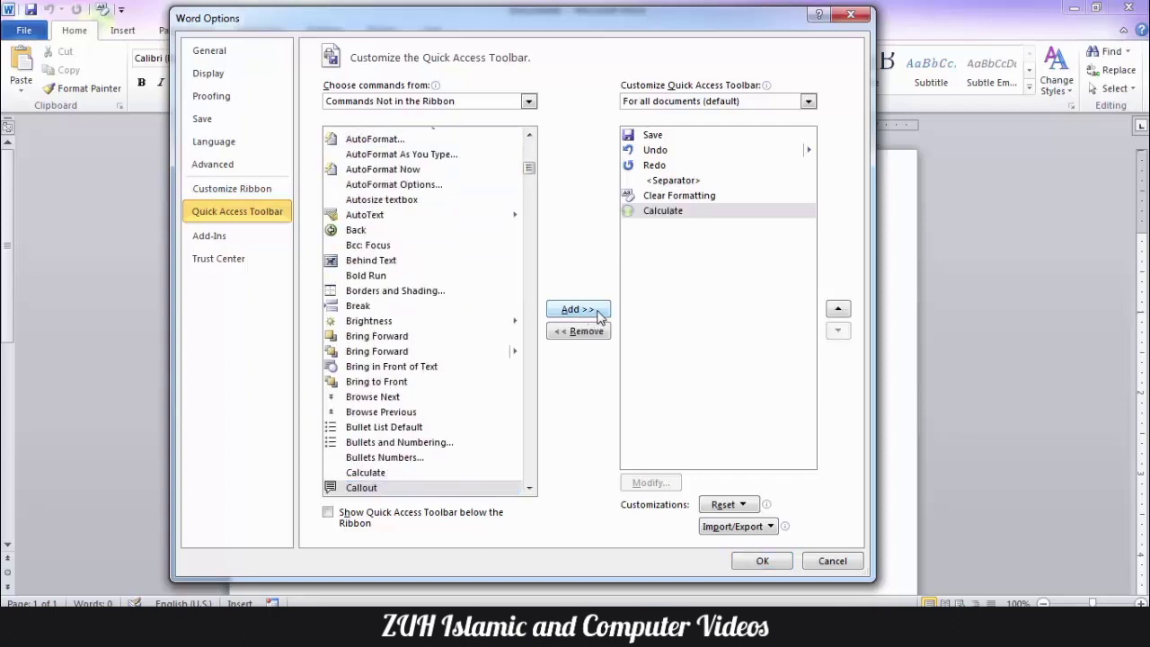
click(762, 561)
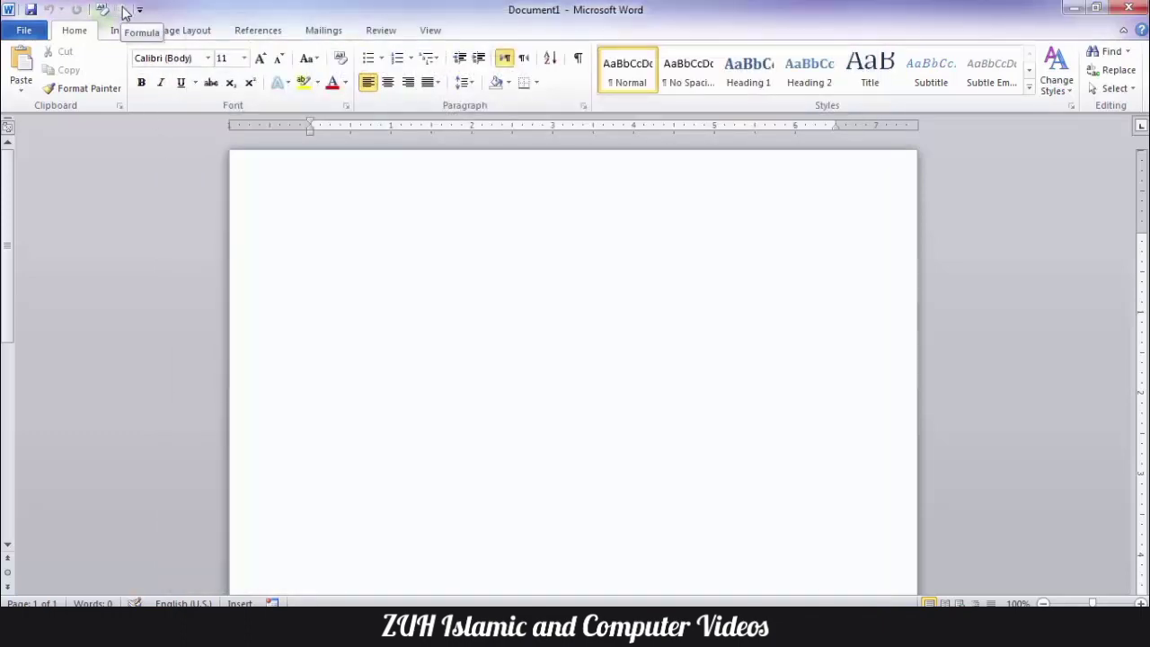
Step: Increase the font size to 22 and enter the expression 2+3*3/6-33*50+22 in the blank document
key(ctrl+shift+period)
key(ctrl+shift+period)
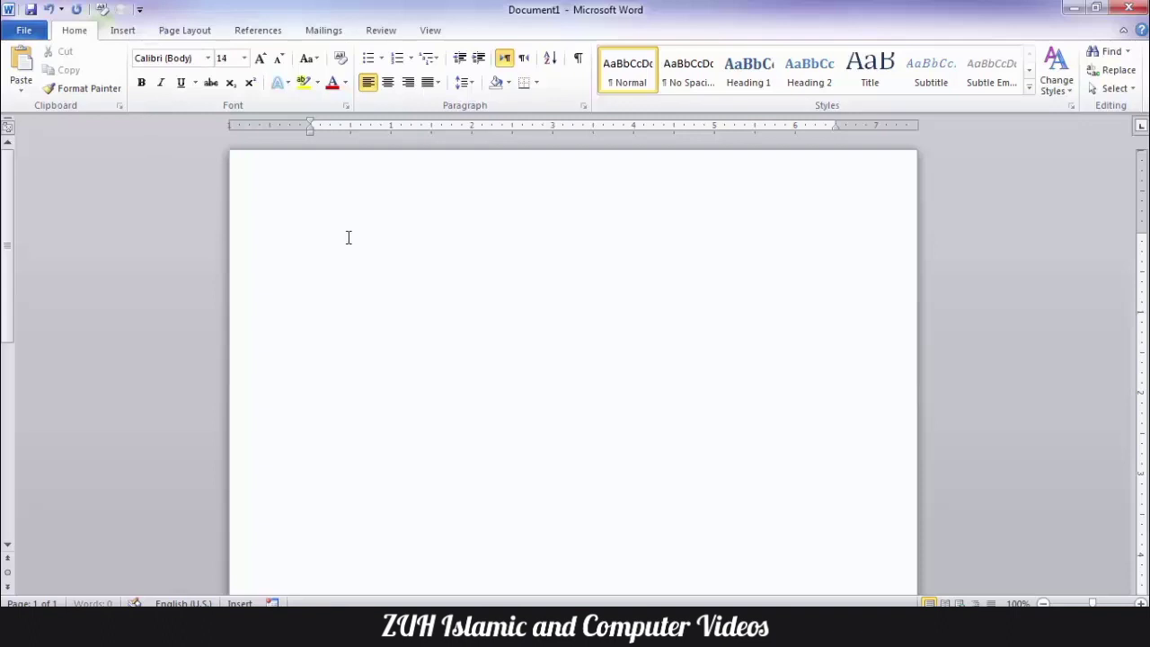
key(ctrl+shift+period)
text(2+3*3/6-33*50+22)
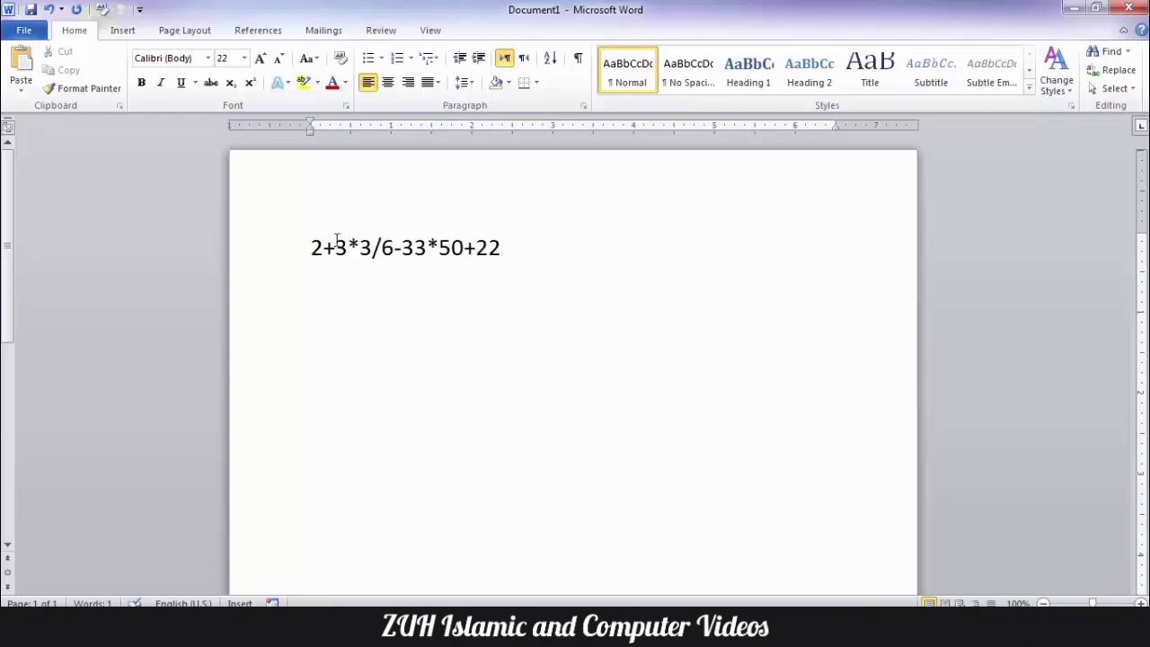
Step: Highlight the 3*3 part of the expression to examine it, and clear the selection
drag(337, 239, 373, 242)
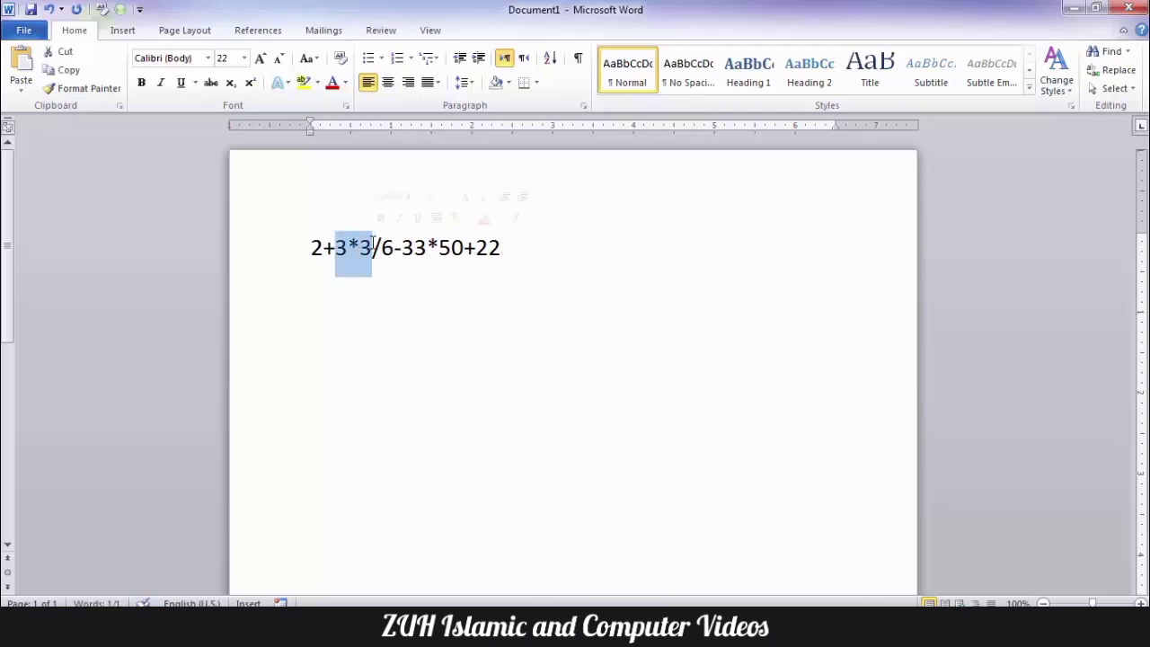
click(363, 249)
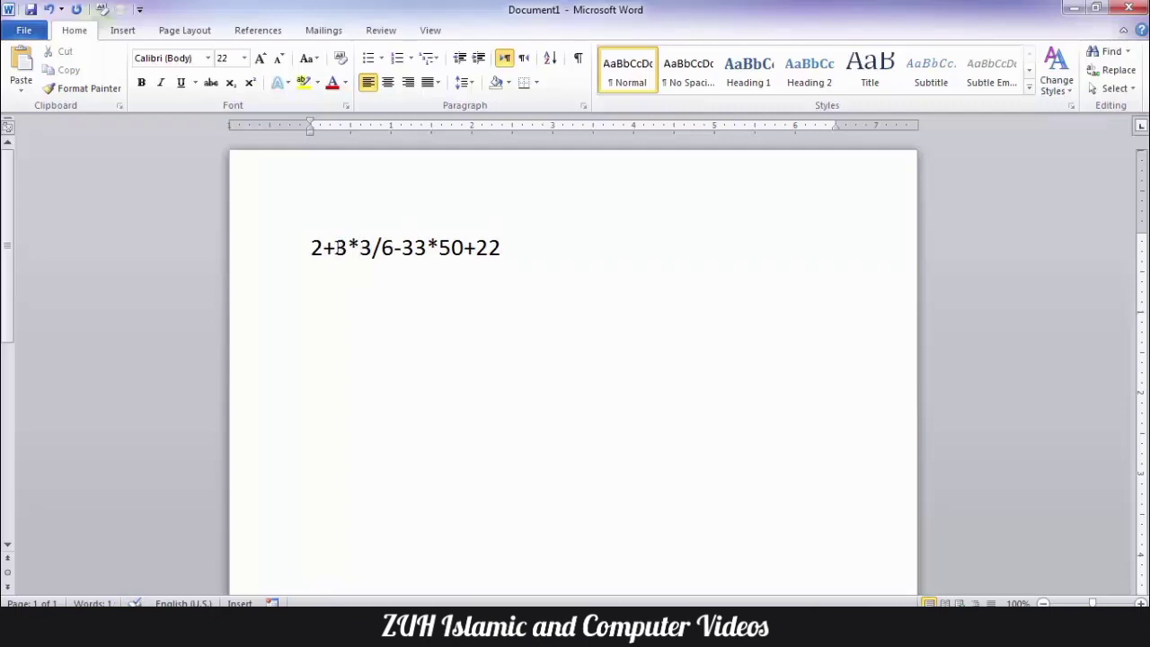
Step: Write the simplified line 2+9/6-1650+22 below the expression, working out 33*50 in Calculator
drag(336, 245, 459, 247)
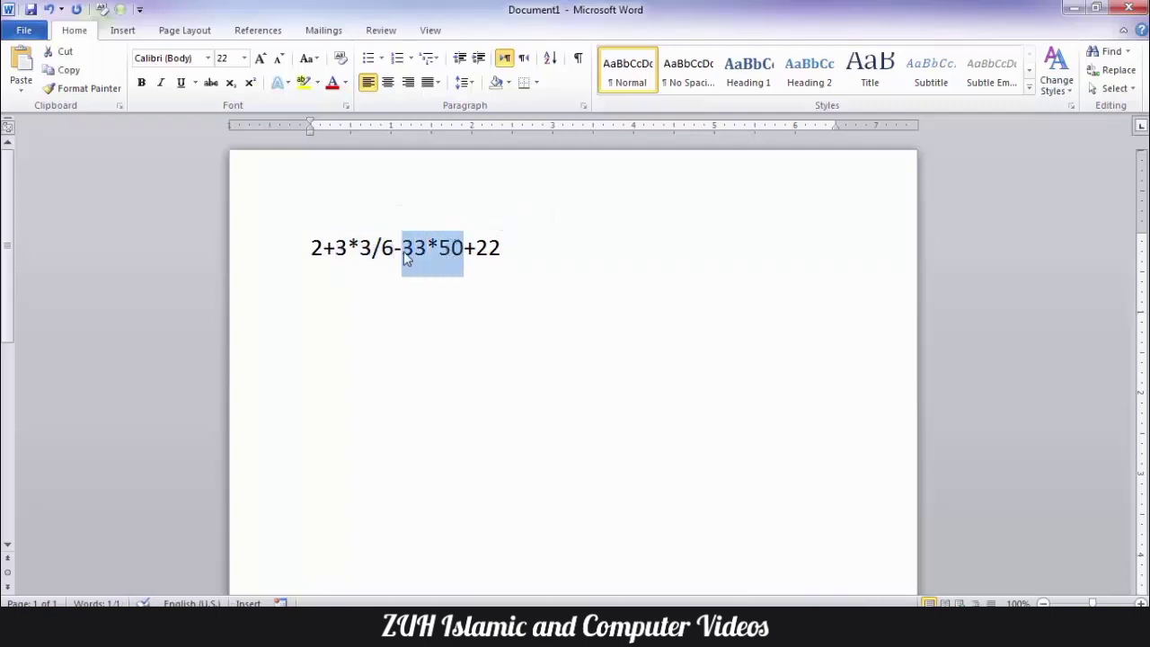
click(531, 250)
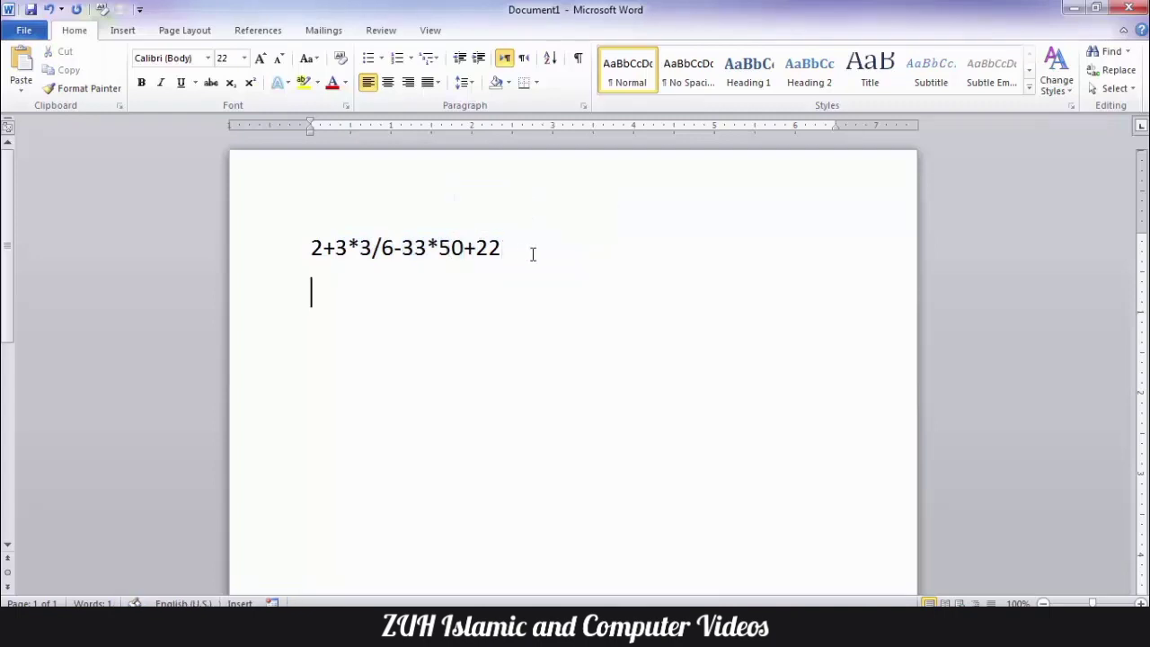
text(2+9/6-)
key(super)
text(calc)
key(Return)
text(33*50)
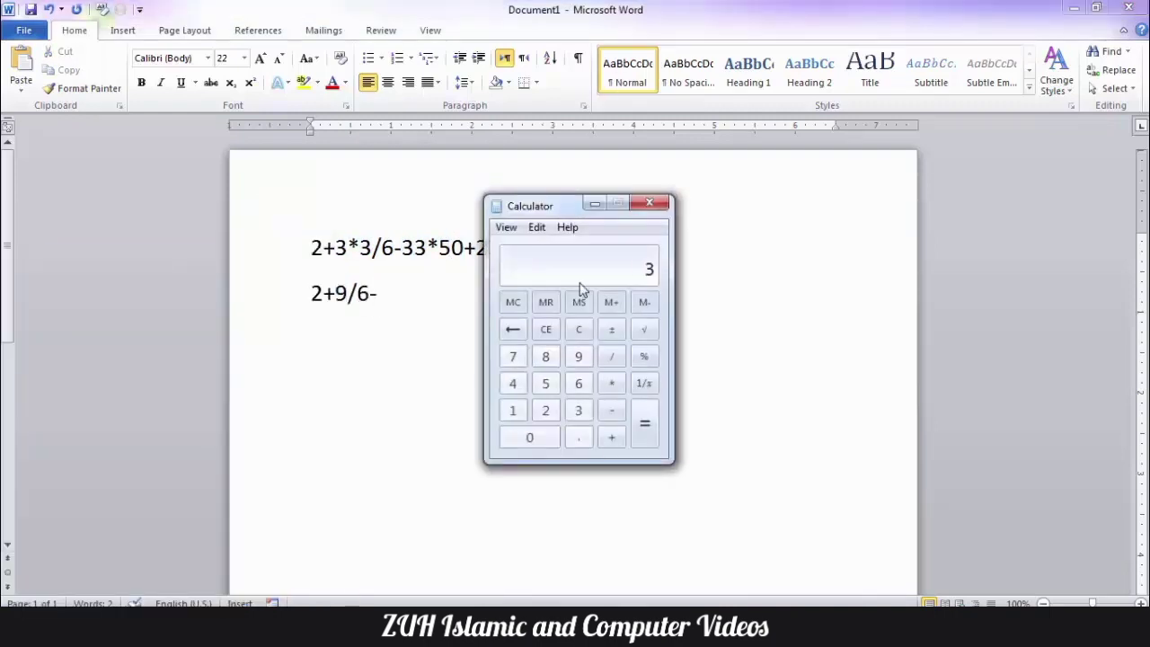
key(Return)
click(662, 201)
text(1650+22)
key(Return)
Step: Write the next two lines, 2+3/2-1650+22 and 2+1.5-1650+22, working out 3/2 in Calculator
text(2+)
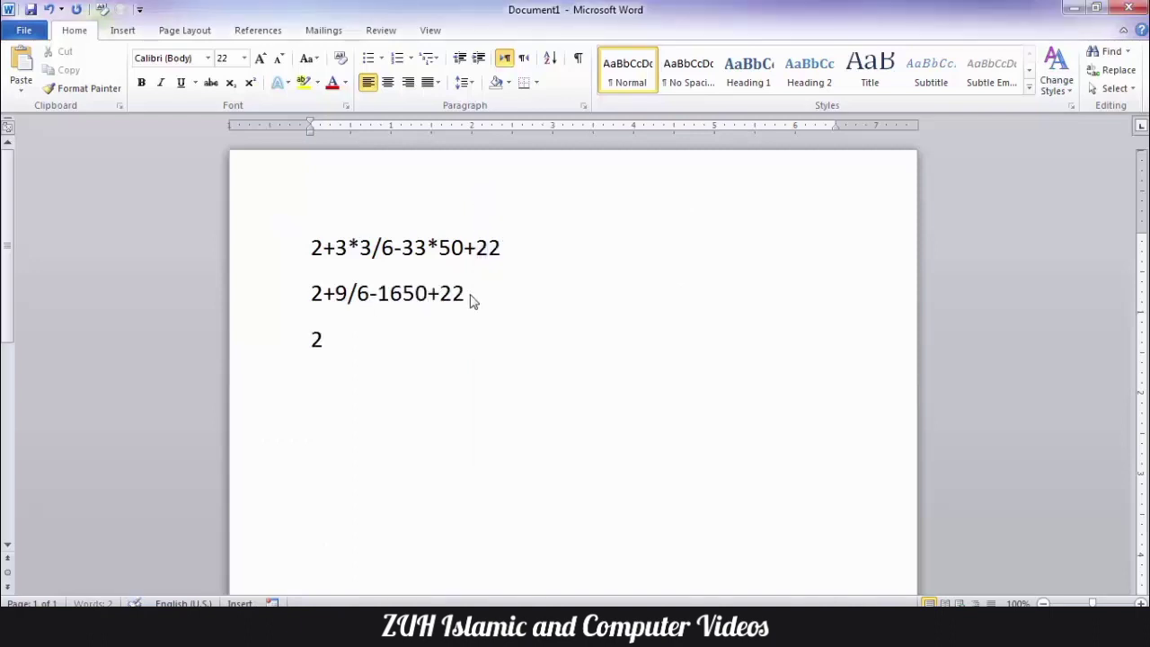
text(3/2-1650+22)
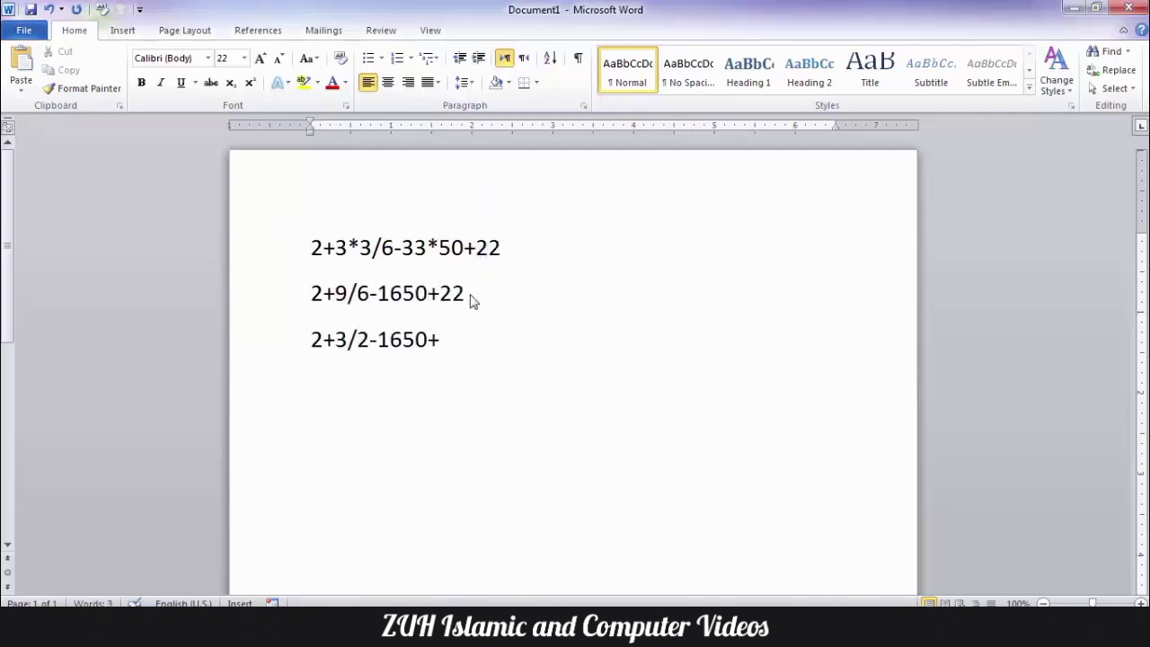
key(super)
text(calc)
key(Return)
text(3/2)
key(Return)
click(649, 201)
key(Return)
text(2+1.5-1650+22)
key(Return)
Step: Finish the manual solution with the lines 25.5-1650 and 1624.5
text(25.5-1650)
key(Return)
text(1624.5)
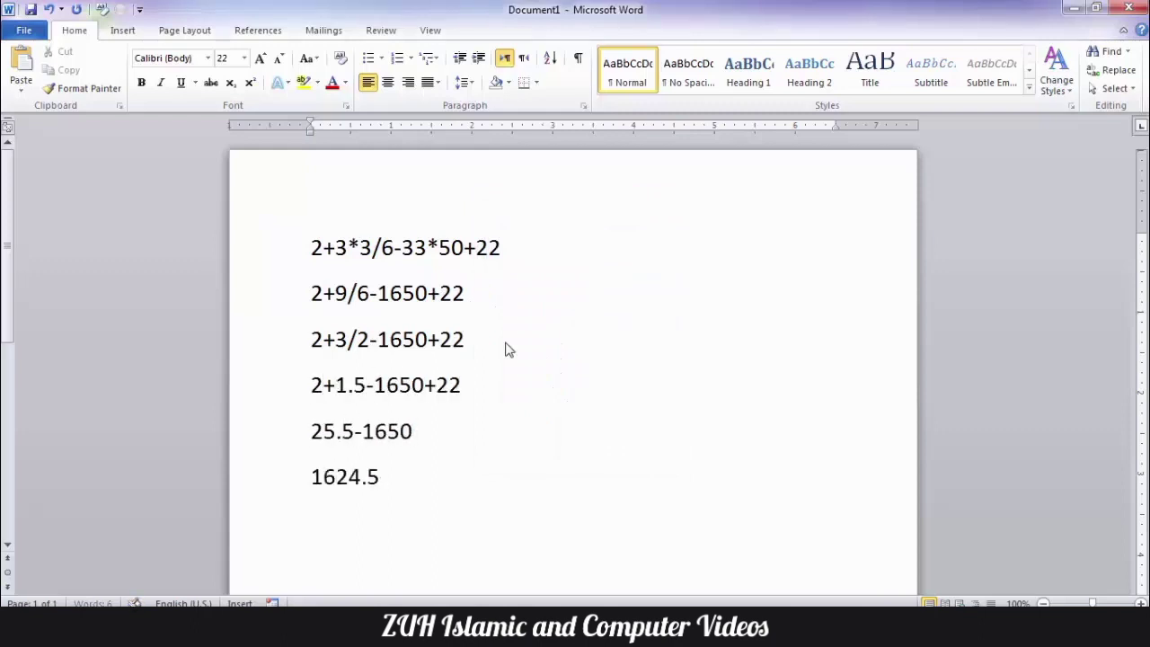
Step: Run Calculate on the original expression and insert a minus sign before 1624.5 in the last line
drag(311, 246, 488, 238)
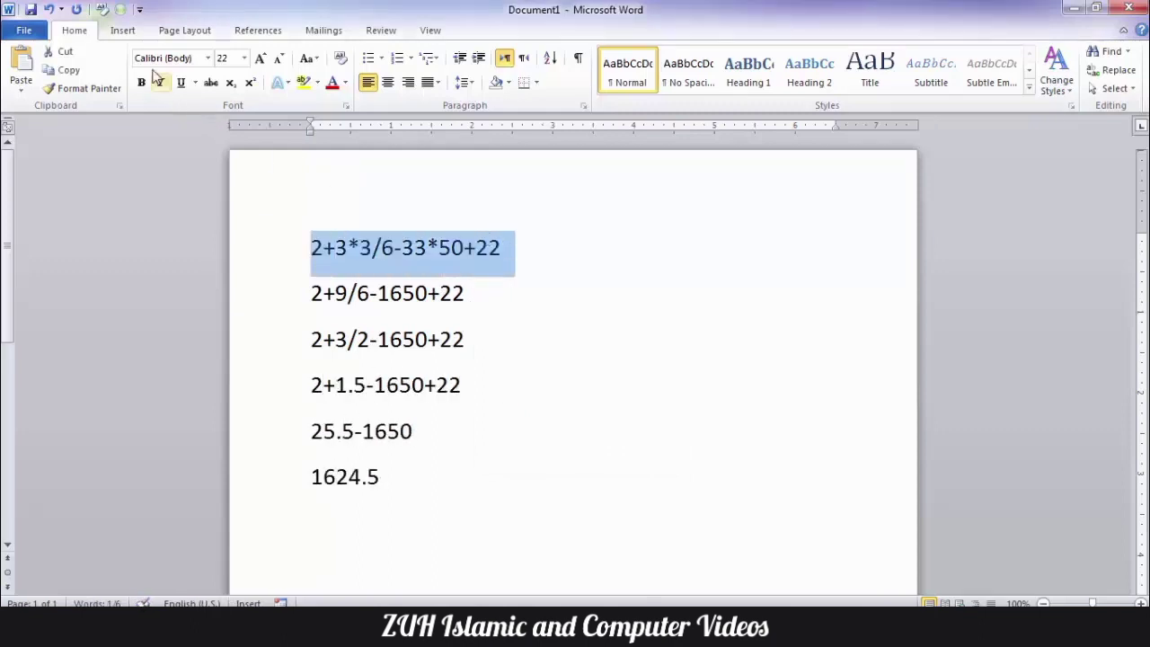
click(122, 10)
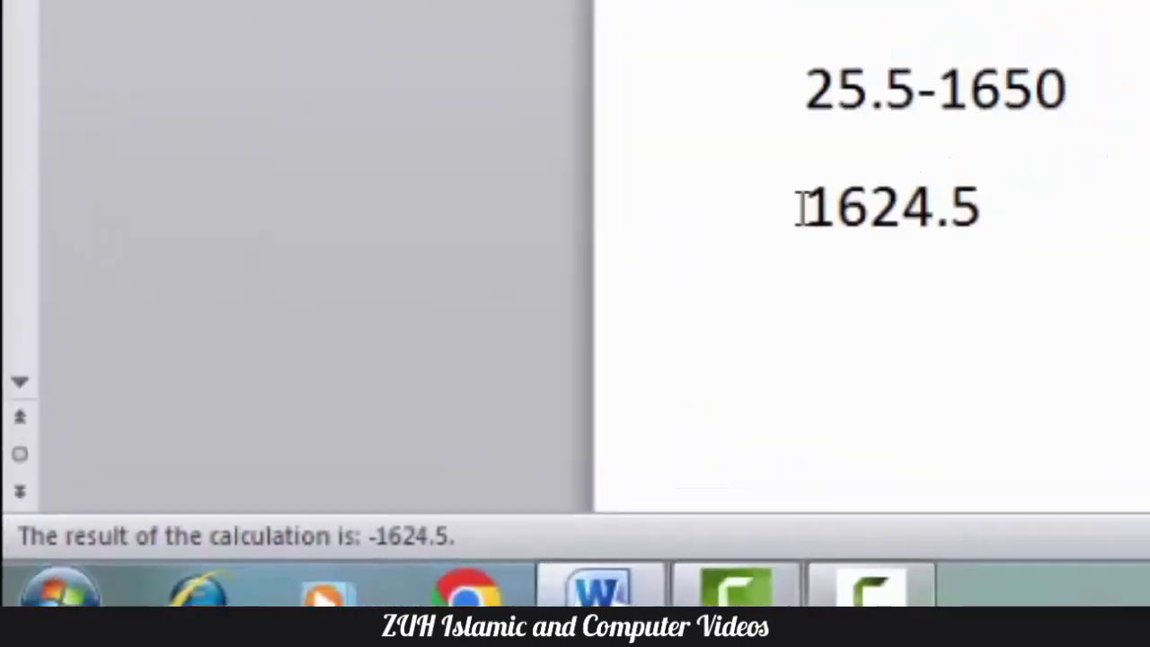
click(312, 476)
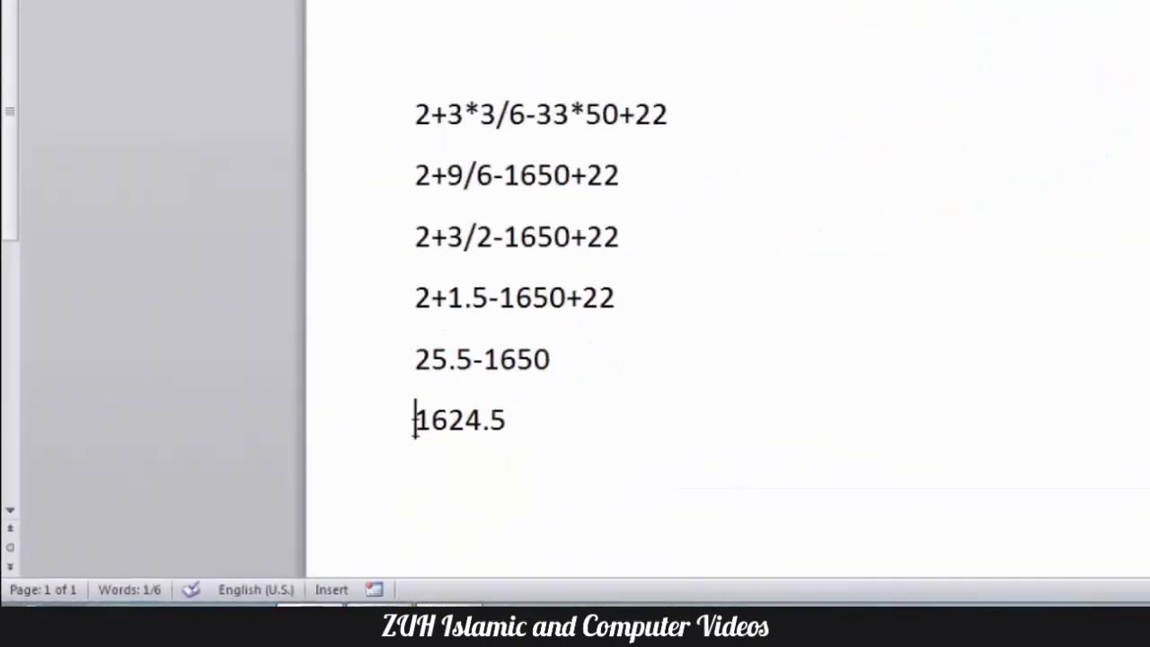
text(-)
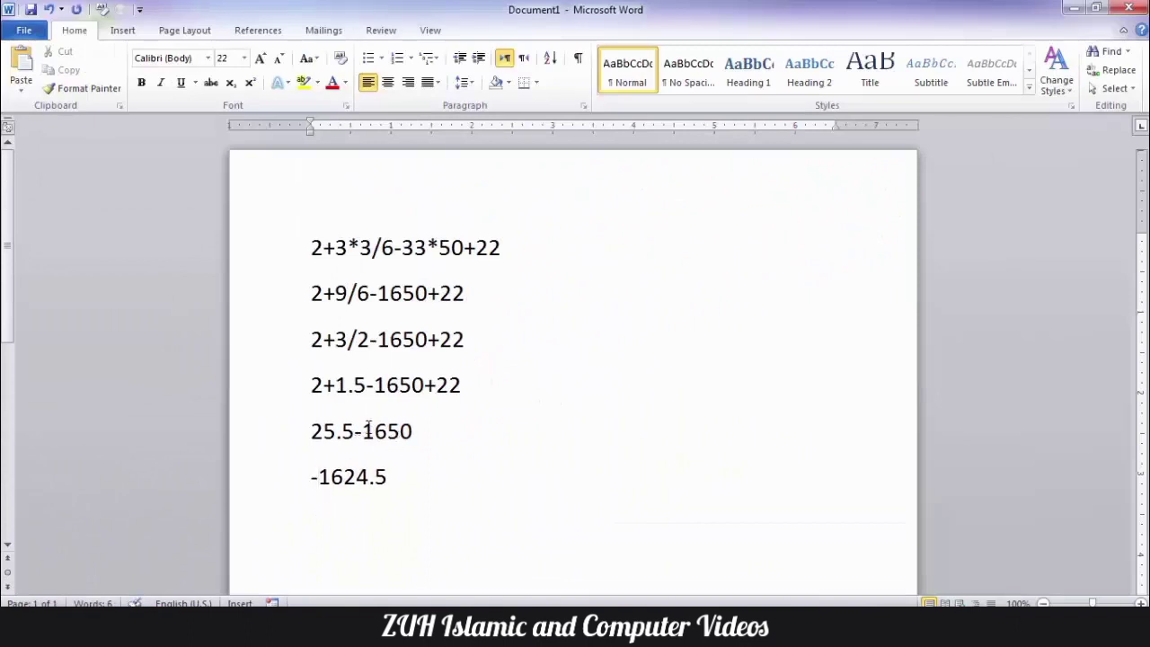
Step: Run Calculate on the first expression again and compare its result with the manually worked lines
click(243, 239)
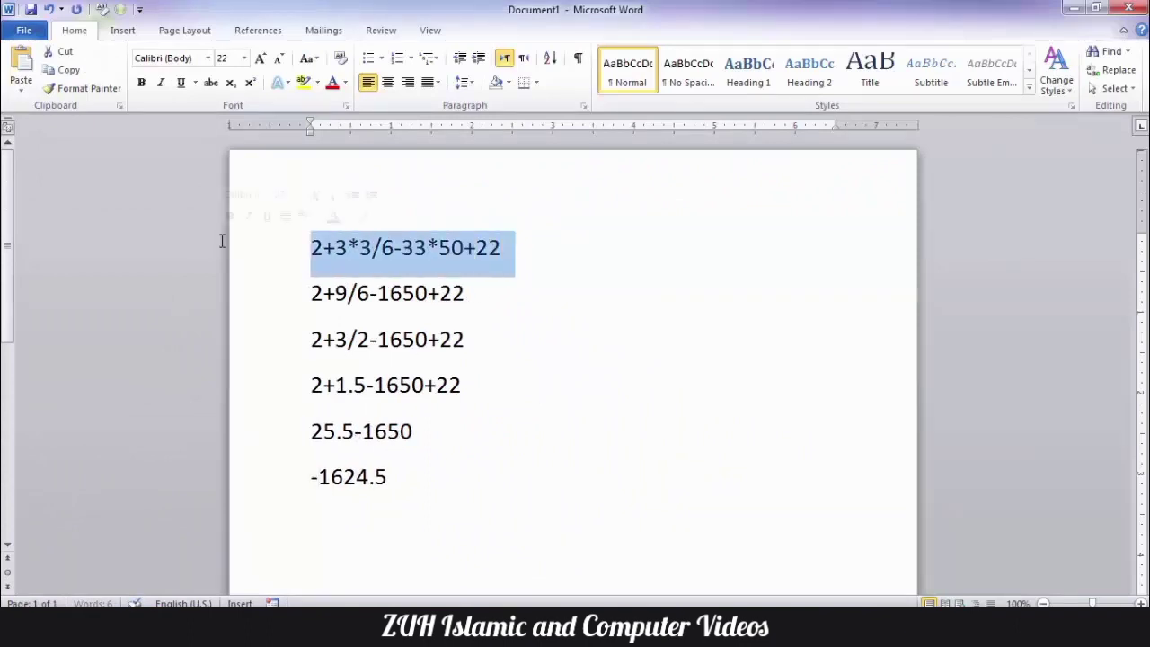
click(120, 9)
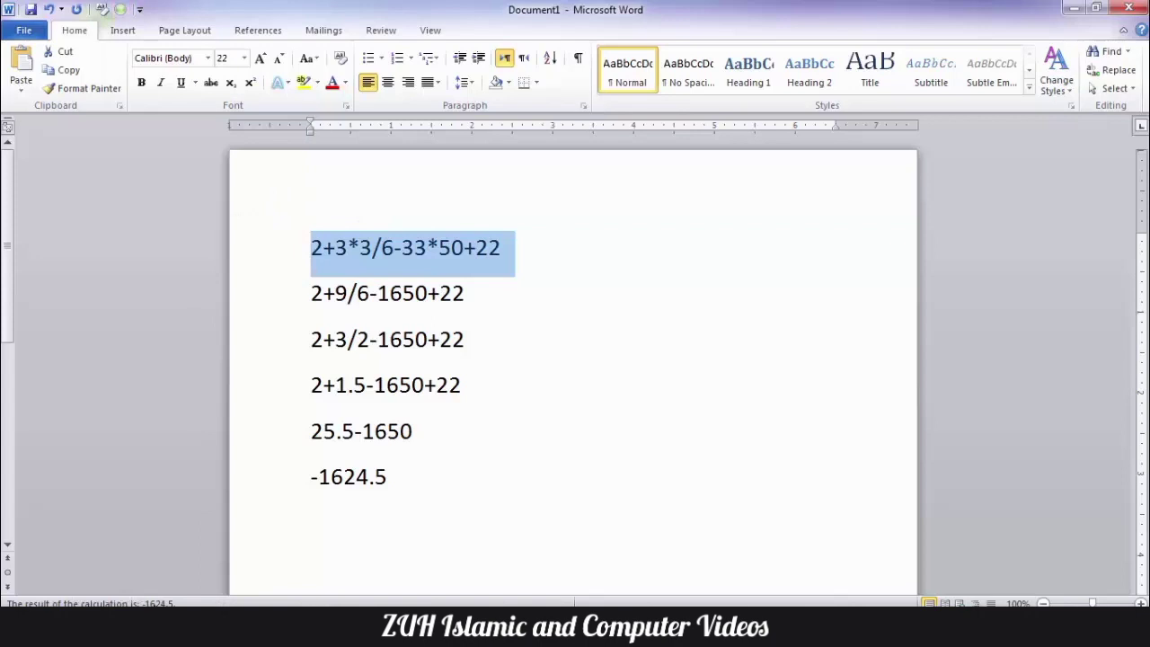
click(397, 497)
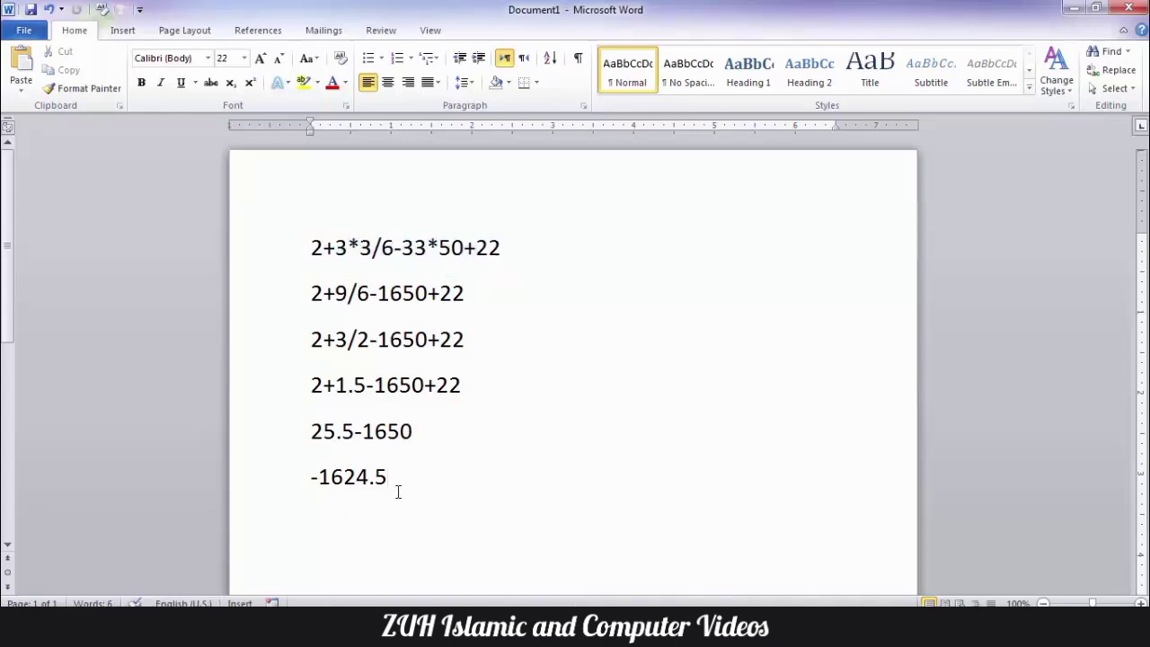
drag(398, 491, 303, 288)
click(390, 338)
drag(325, 250, 506, 245)
click(498, 309)
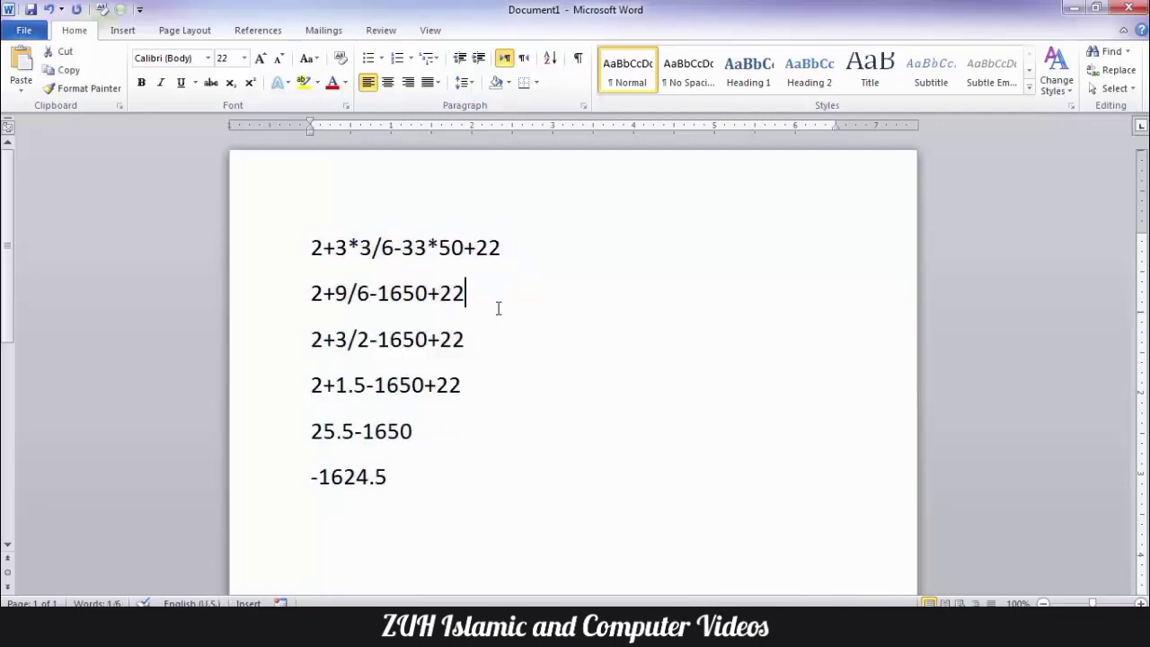
Step: Open the Quick Access Toolbar customization settings in Word Options
key(alt+t)
key(o)
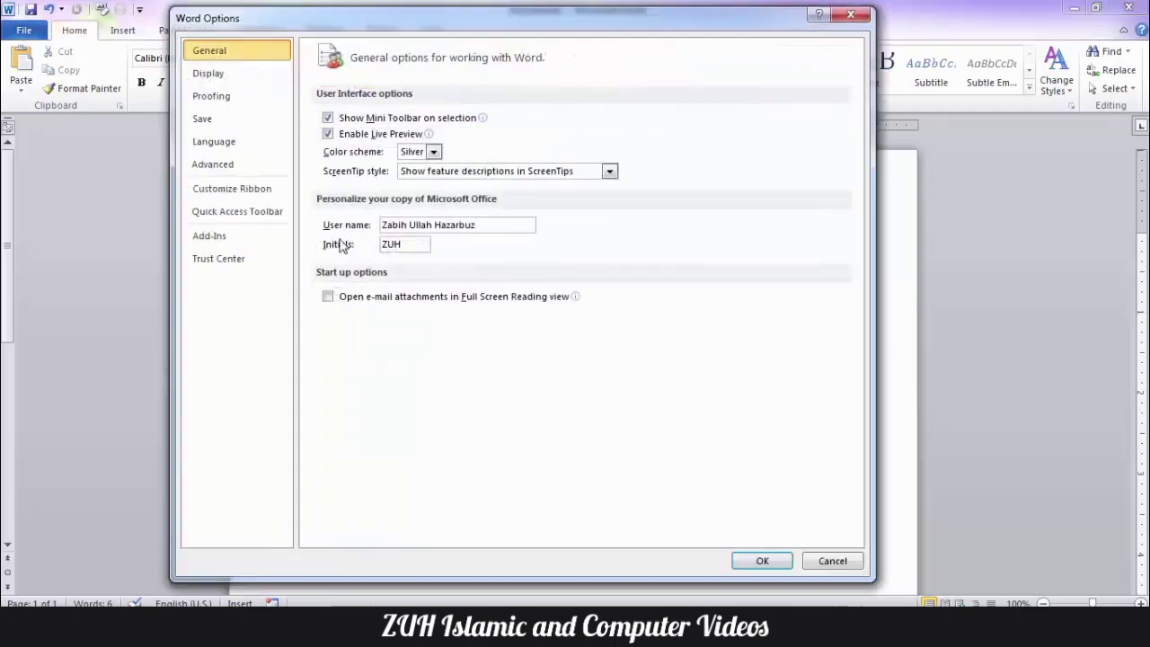
click(241, 210)
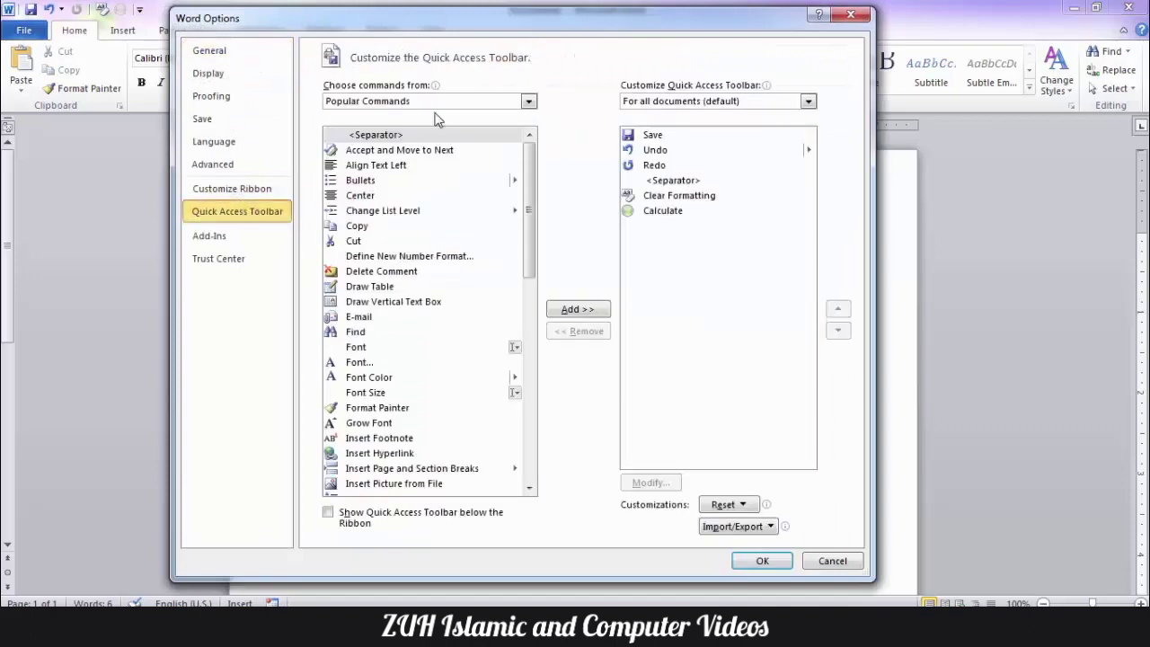
click(530, 101)
click(488, 133)
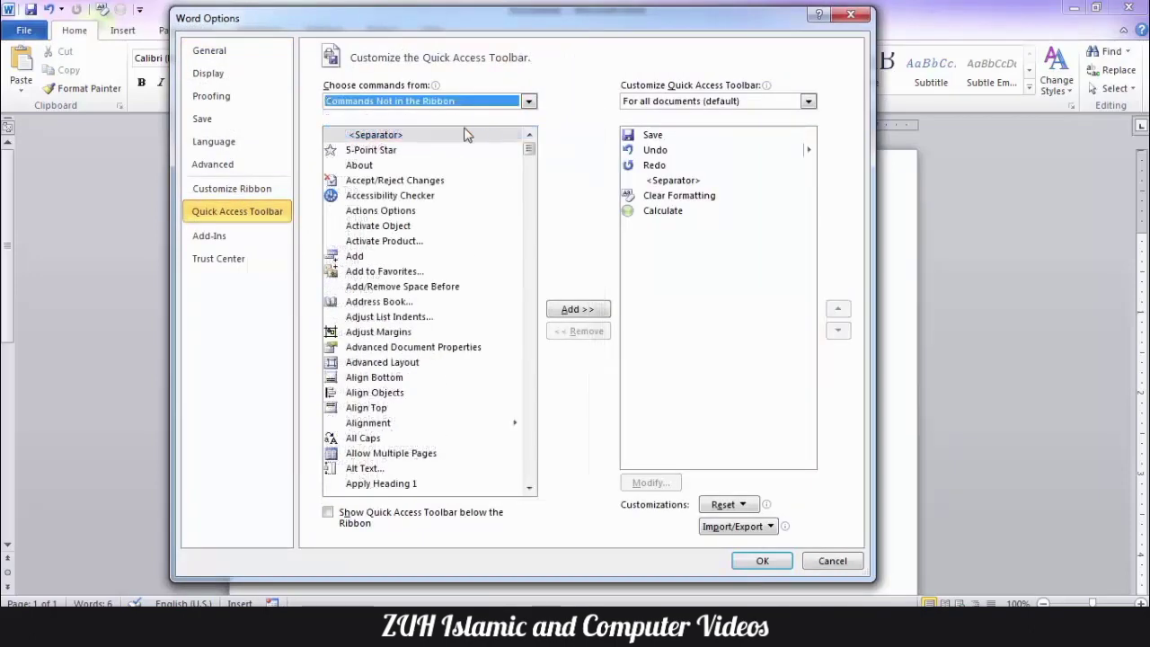
scroll(376, 158, down, 20)
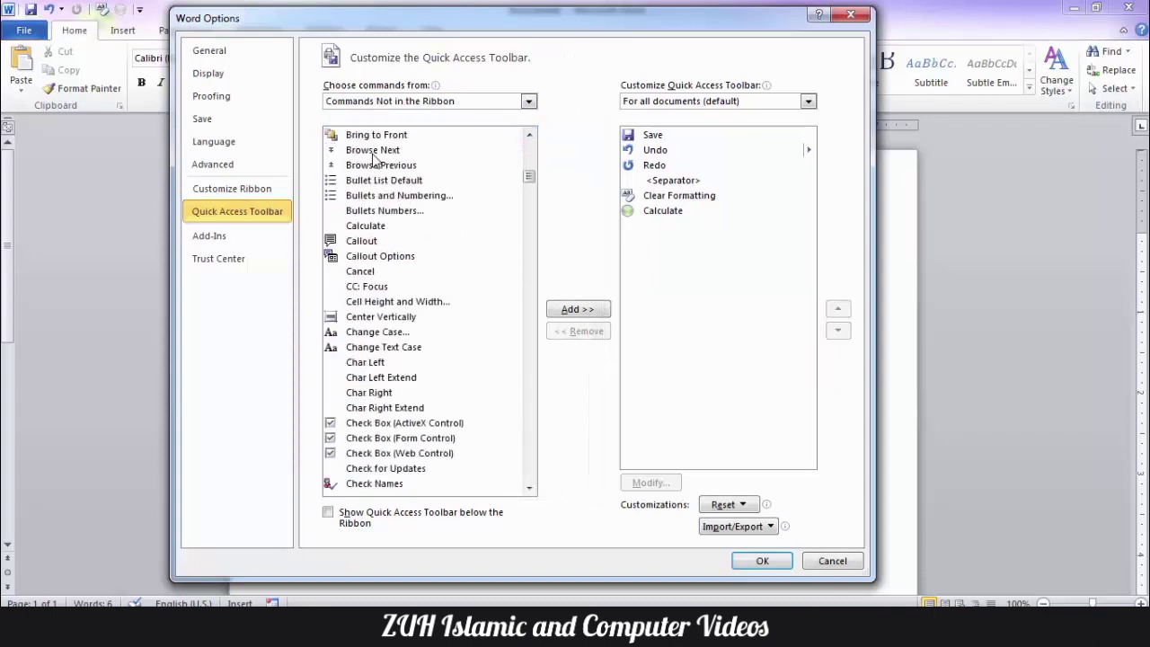
click(369, 271)
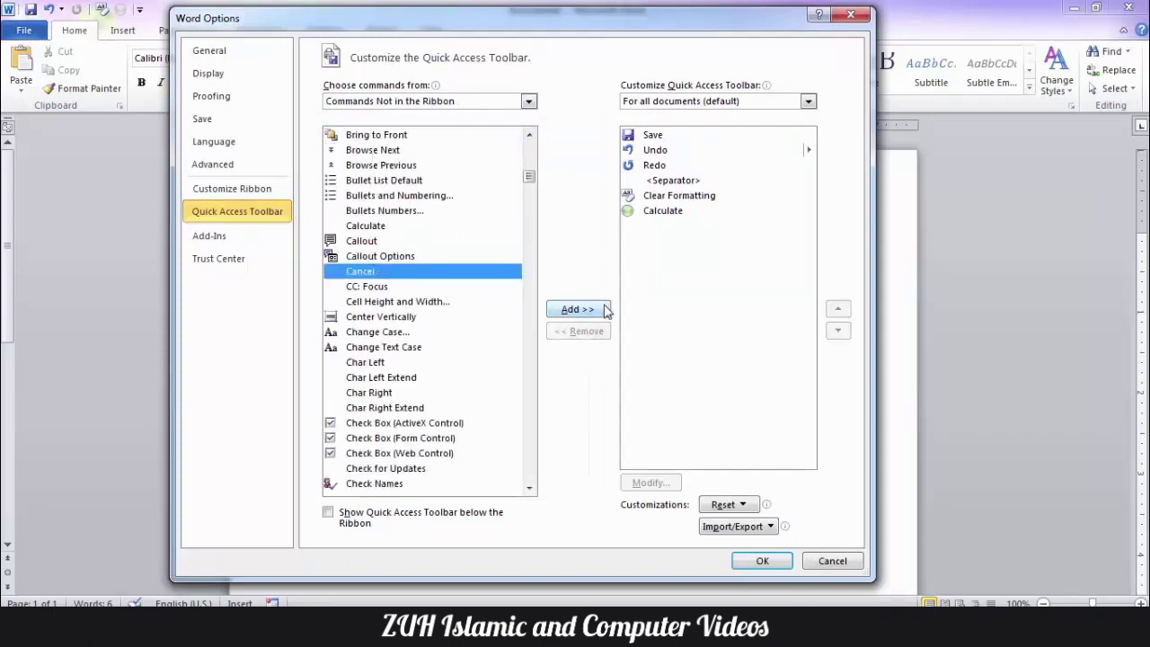
Step: Find Ink among All Commands, add it to the end of the Quick Access Toolbar, and apply the change
click(528, 101)
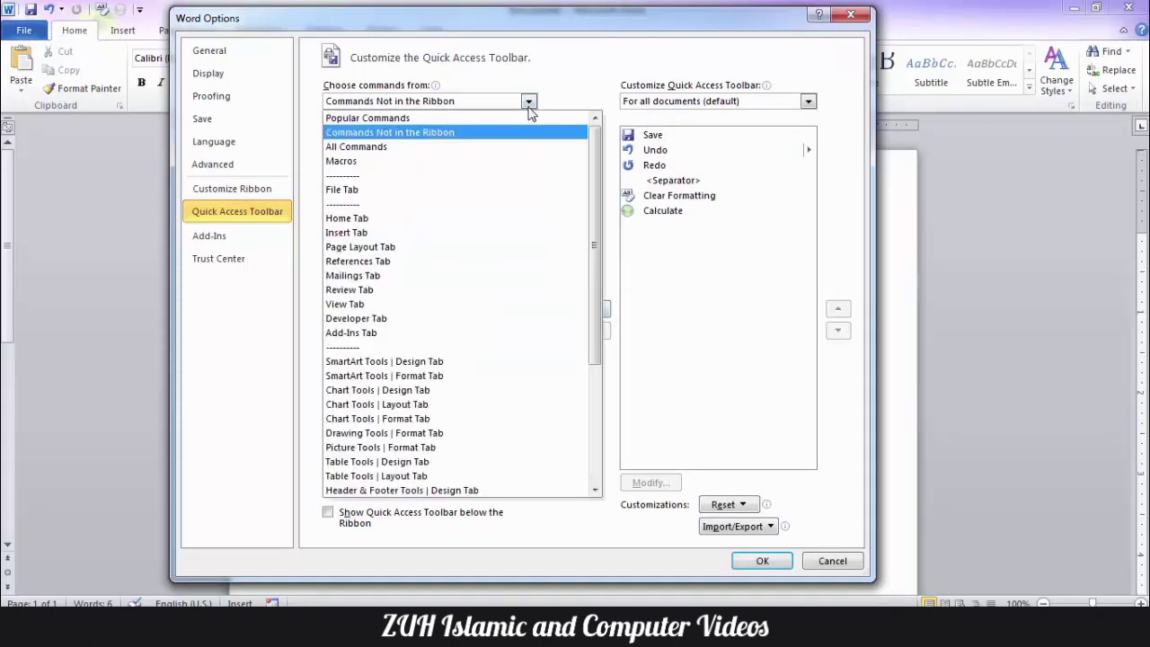
click(447, 148)
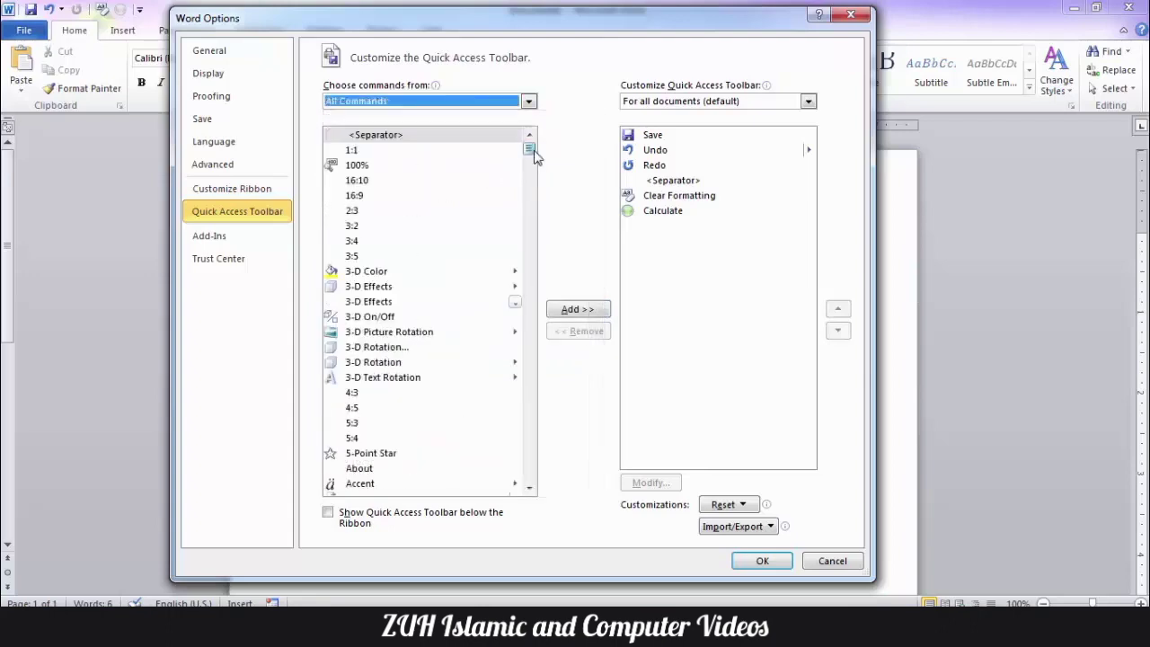
drag(529, 149, 531, 189)
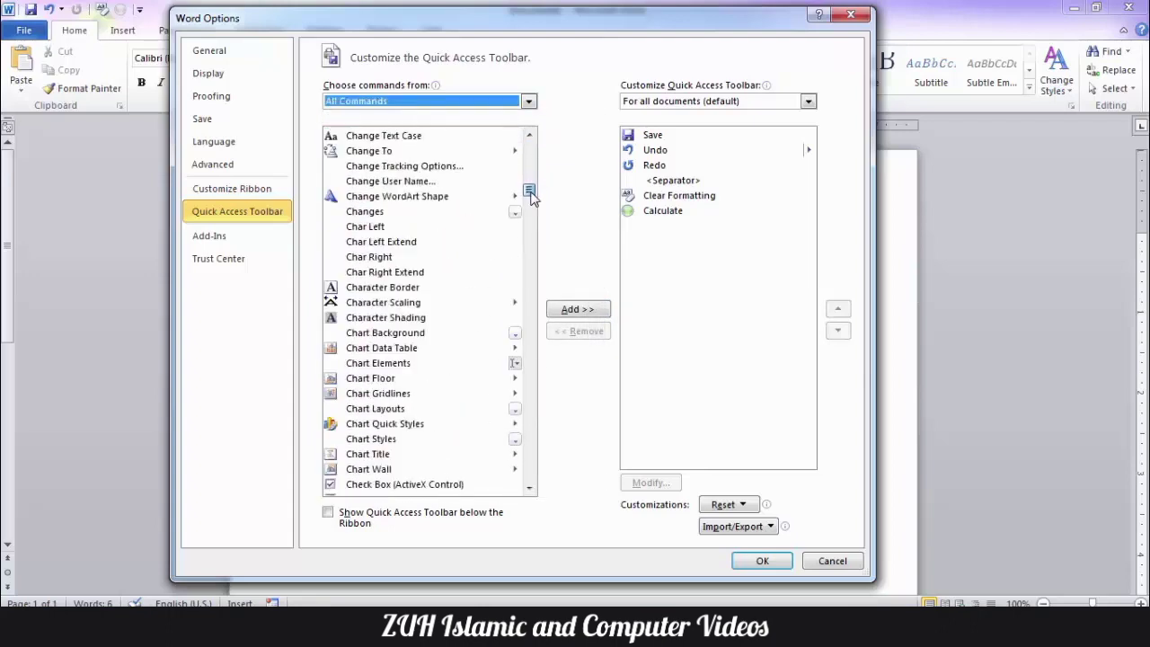
click(418, 244)
key(i)
key(Down)
key(Down)
key(Down)
key(Down)
key(Down)
key(Down)
key(Down)
key(Down)
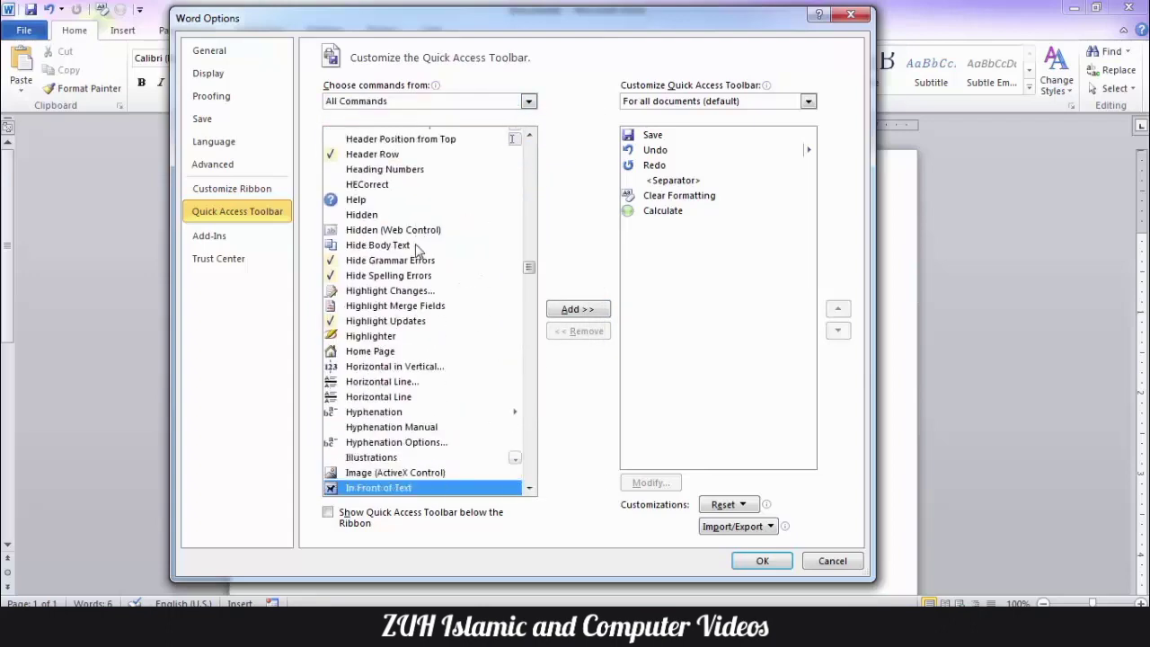
key(Down)
key(Down)
key(Down)
key(Down)
key(Down)
key(Down)
key(Down)
key(Down)
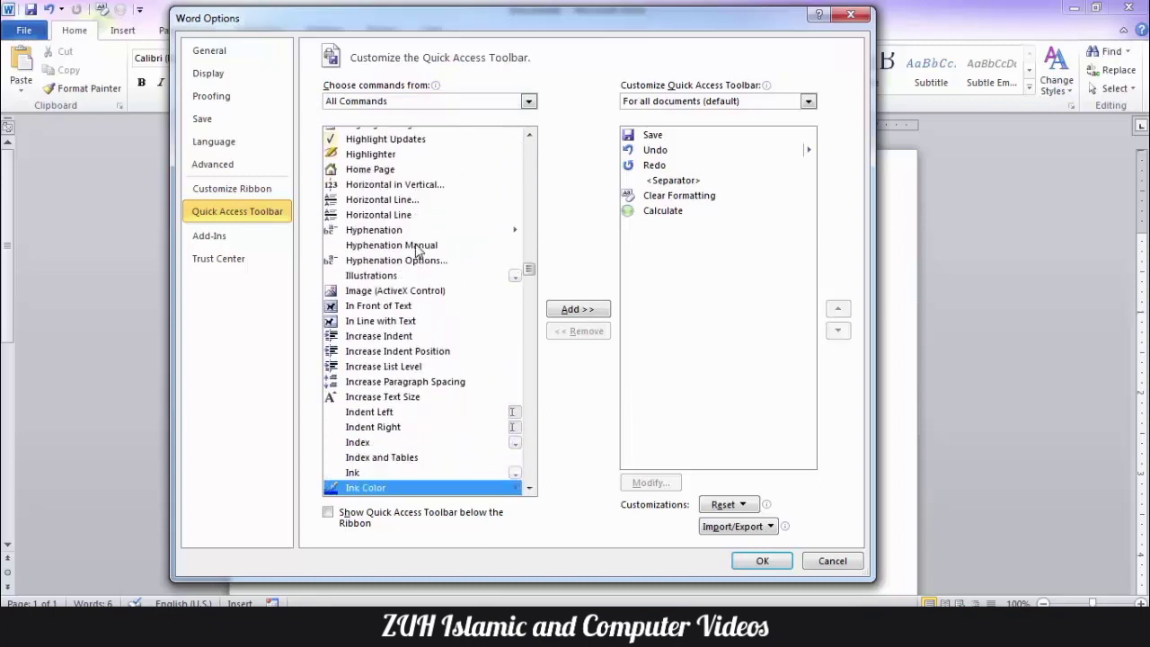
click(363, 460)
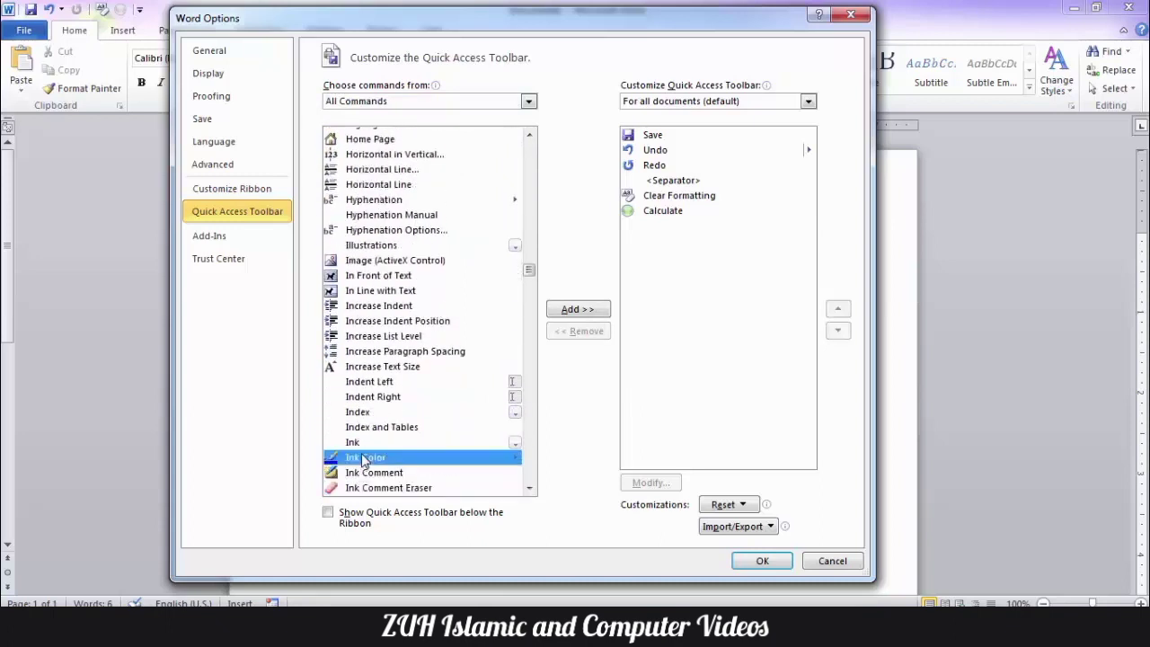
click(368, 442)
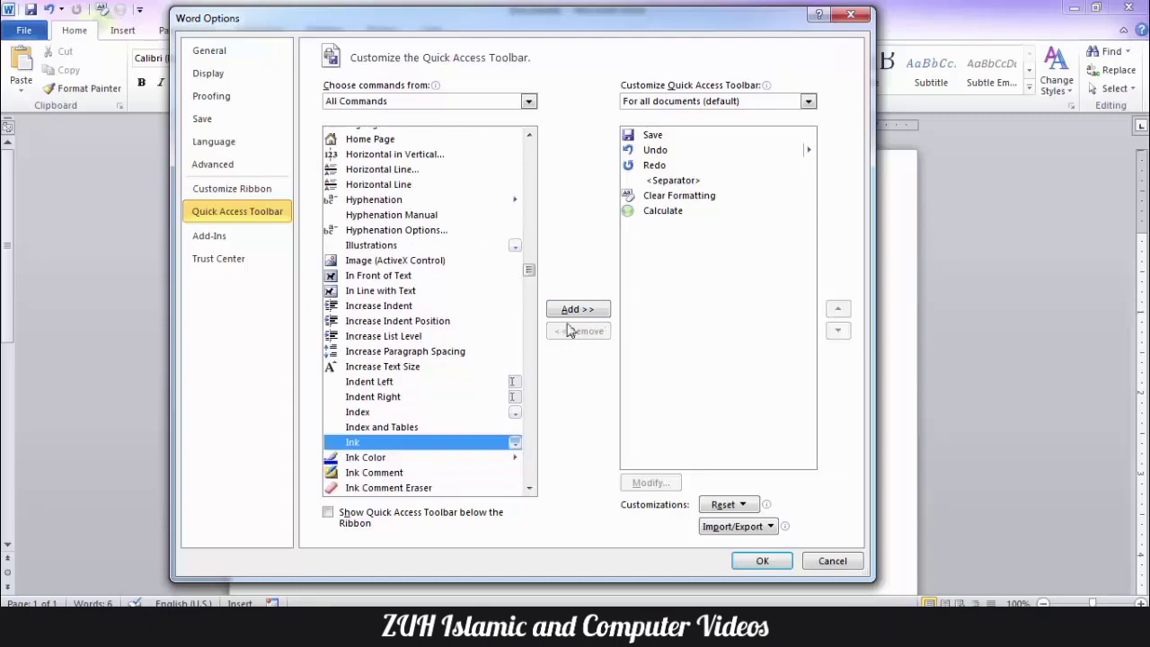
click(575, 309)
click(762, 562)
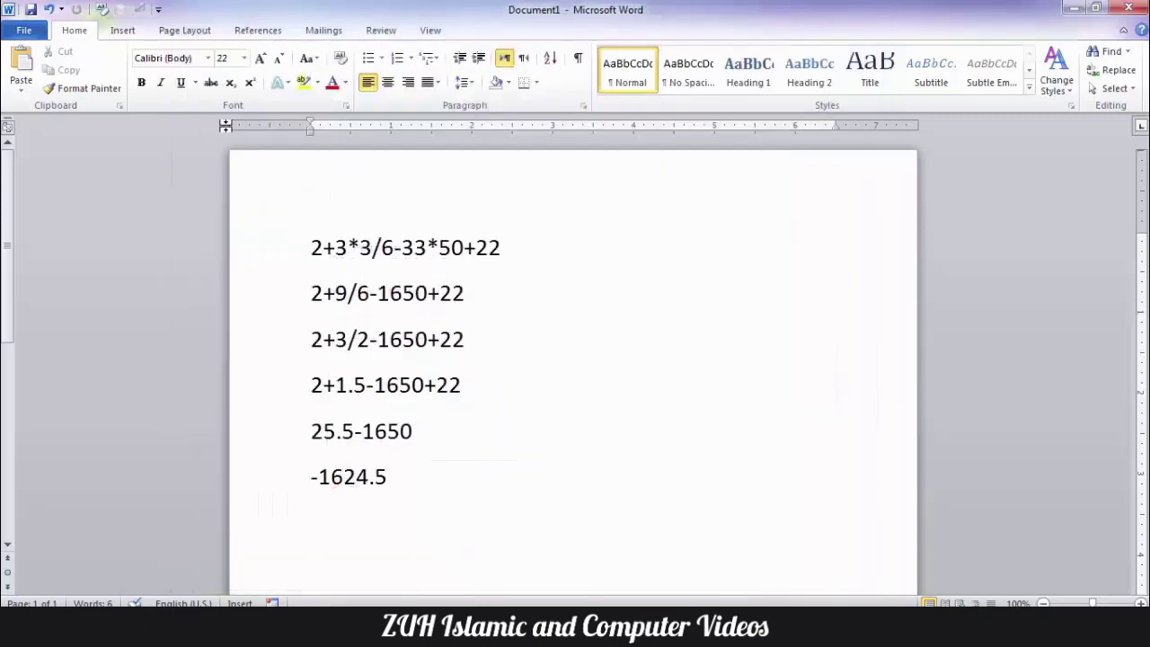
Step: Reopen the toolbar customization settings, add Ink Color from All Commands to the Quick Access Toolbar, and apply the change
click(157, 8)
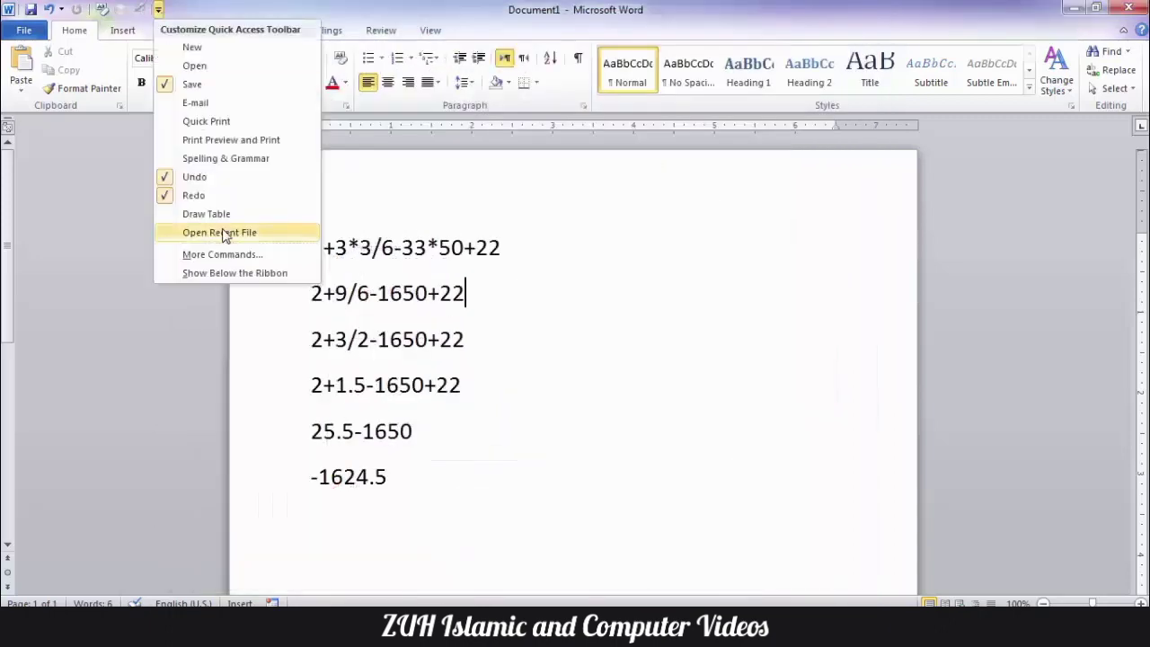
click(223, 257)
click(479, 103)
click(449, 147)
click(424, 246)
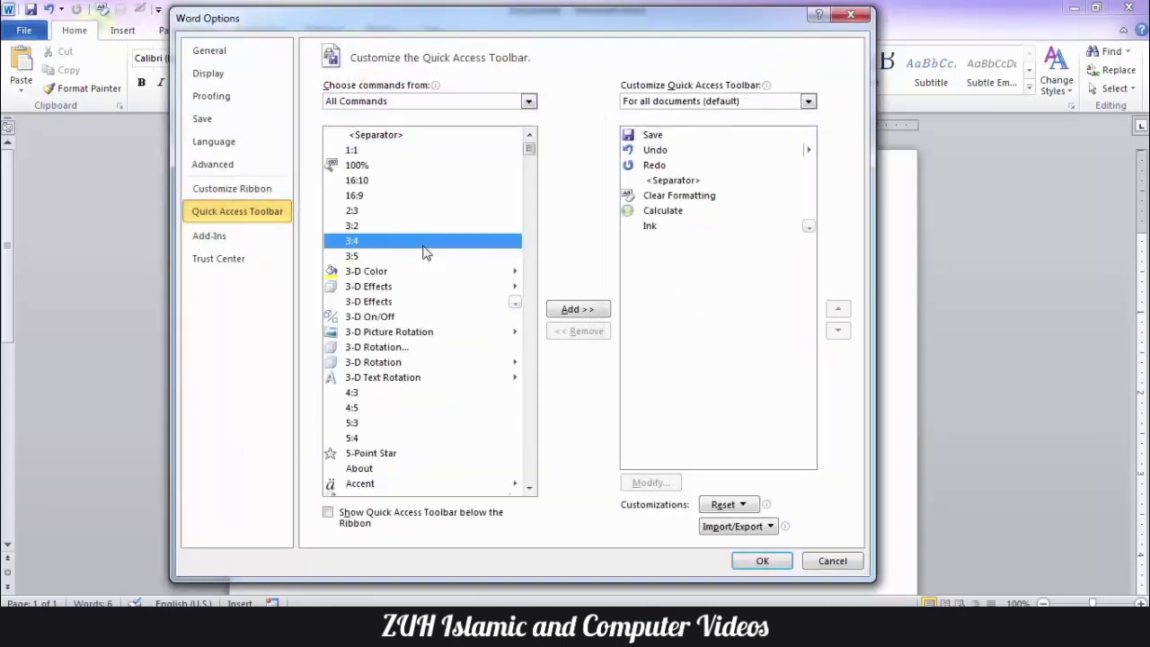
key(i)
key(i)
key(i)
key(i)
key(i)
key(i)
key(i)
key(i)
key(i)
key(i)
key(i)
key(i)
key(i)
key(i)
key(i)
click(578, 309)
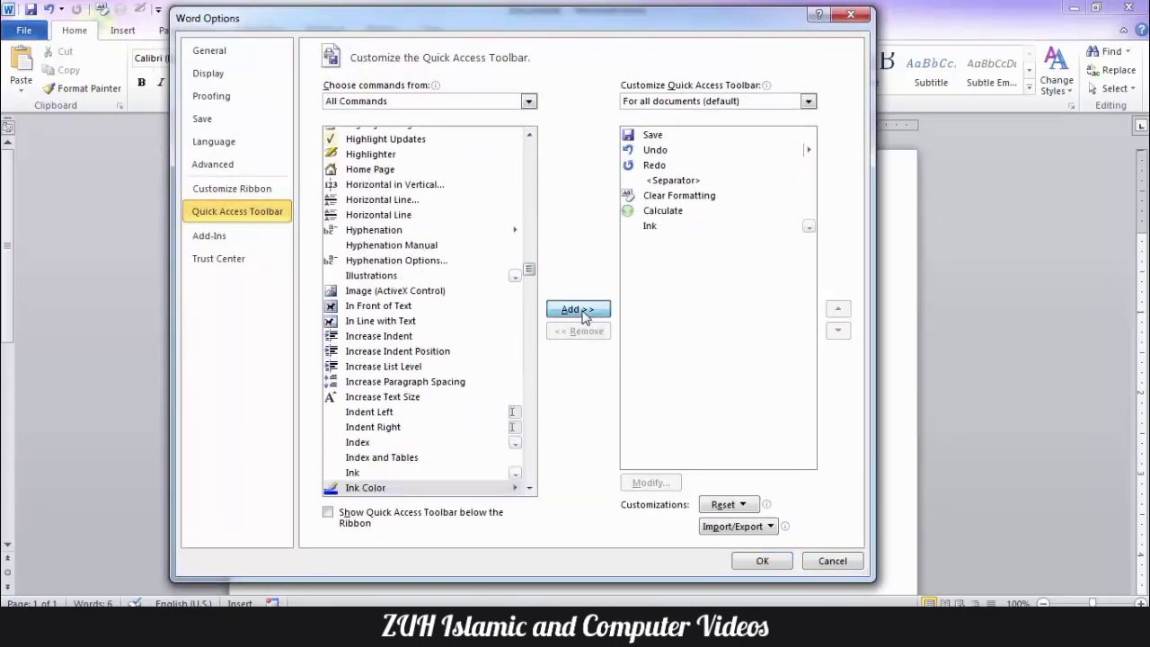
click(762, 562)
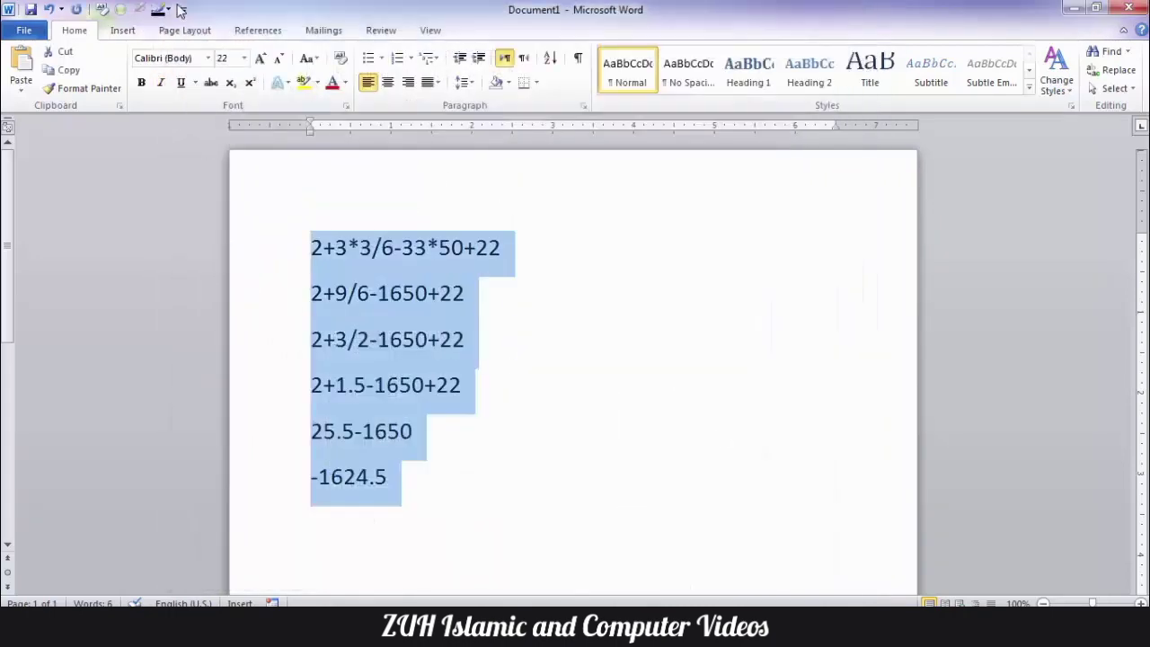
Step: Set the ink color to red and draw a curved freehand stroke on the page beside the calculation lines
click(168, 10)
click(177, 133)
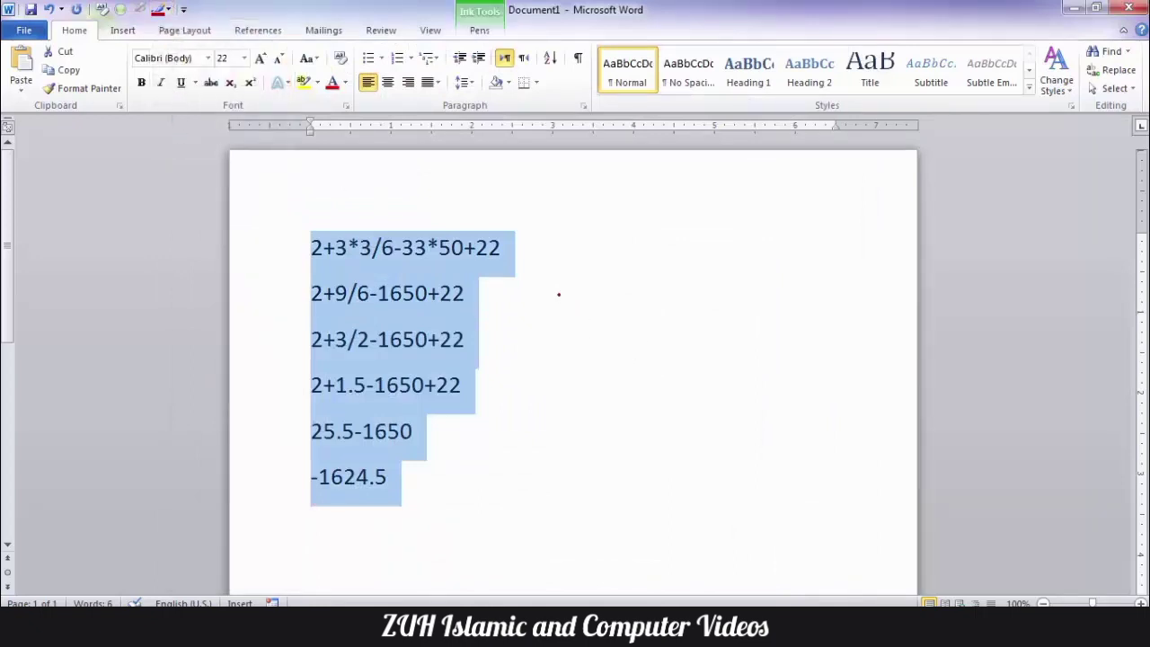
mouse_move(548, 287)
mouse_down()
mouse_move(665, 362)
mouse_move(544, 382)
mouse_up()
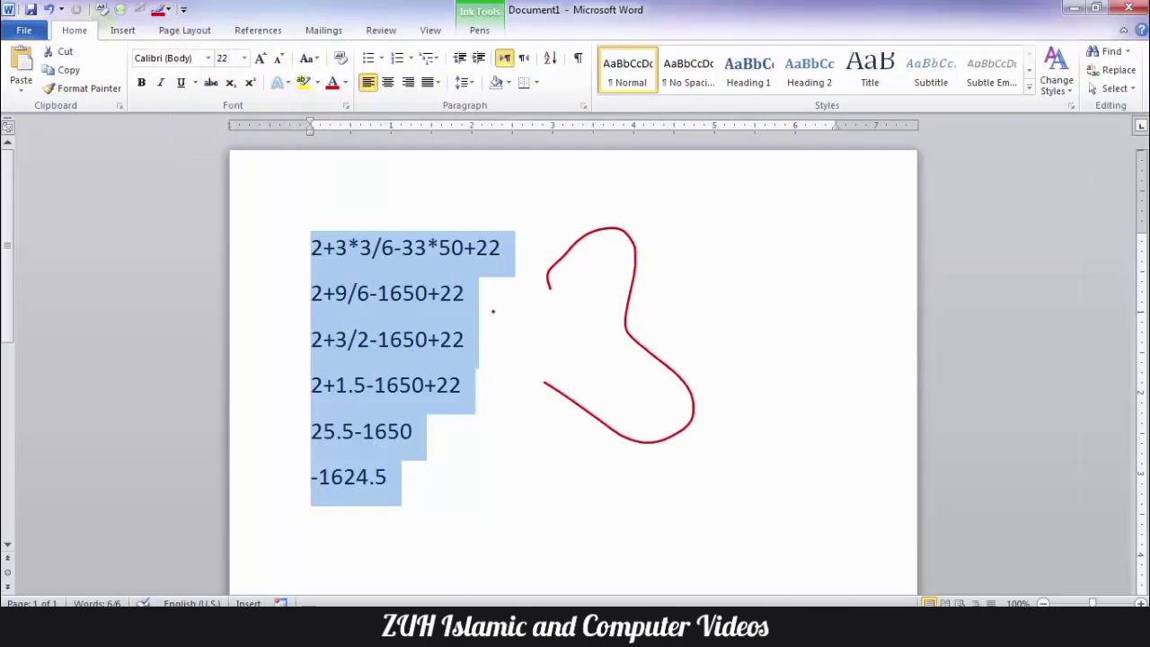
Step: Try a freehand stroke with the thickest red built-in pen, and undo all the ink drawn on the page
click(481, 32)
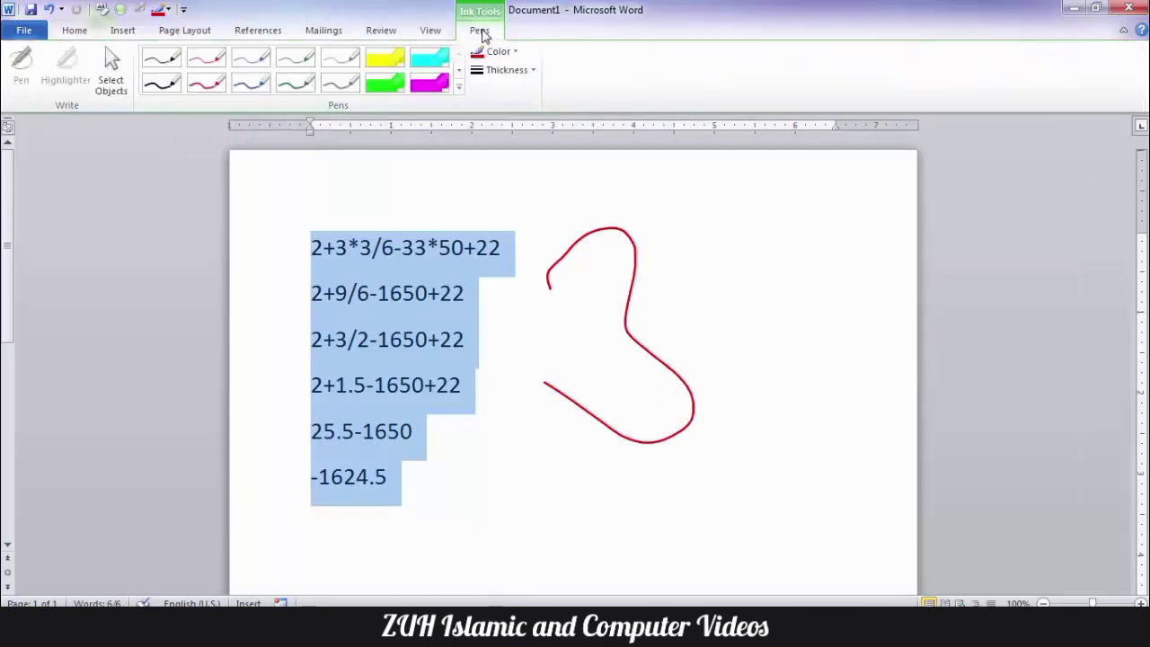
click(458, 87)
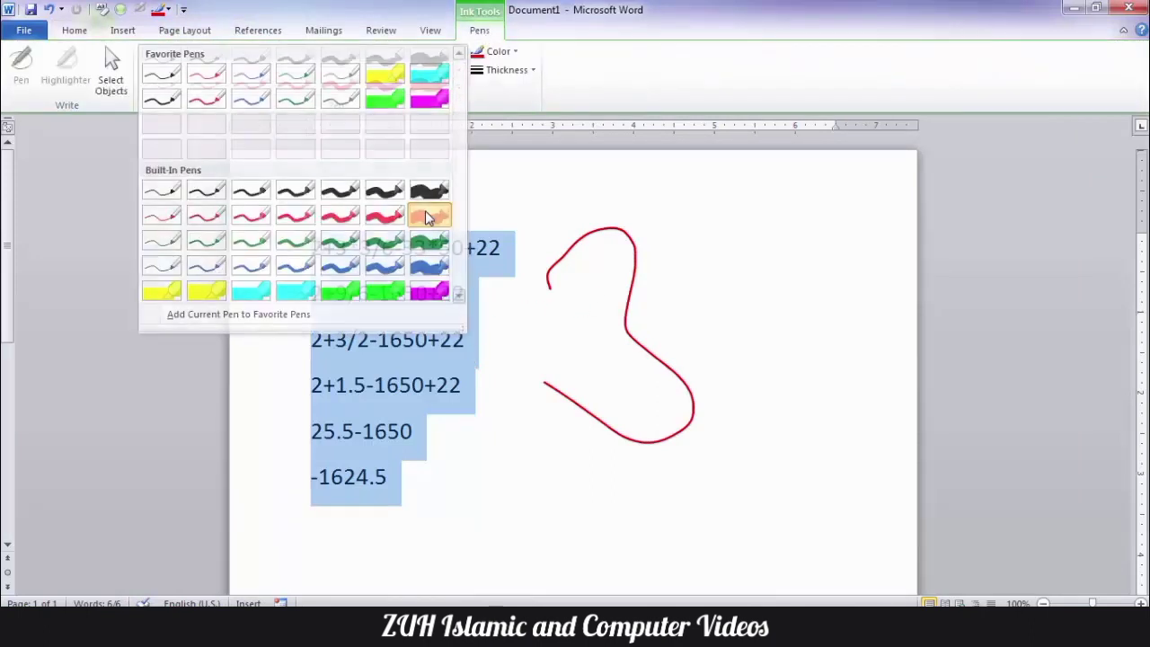
click(428, 218)
drag(675, 284, 506, 326)
key(ctrl+z)
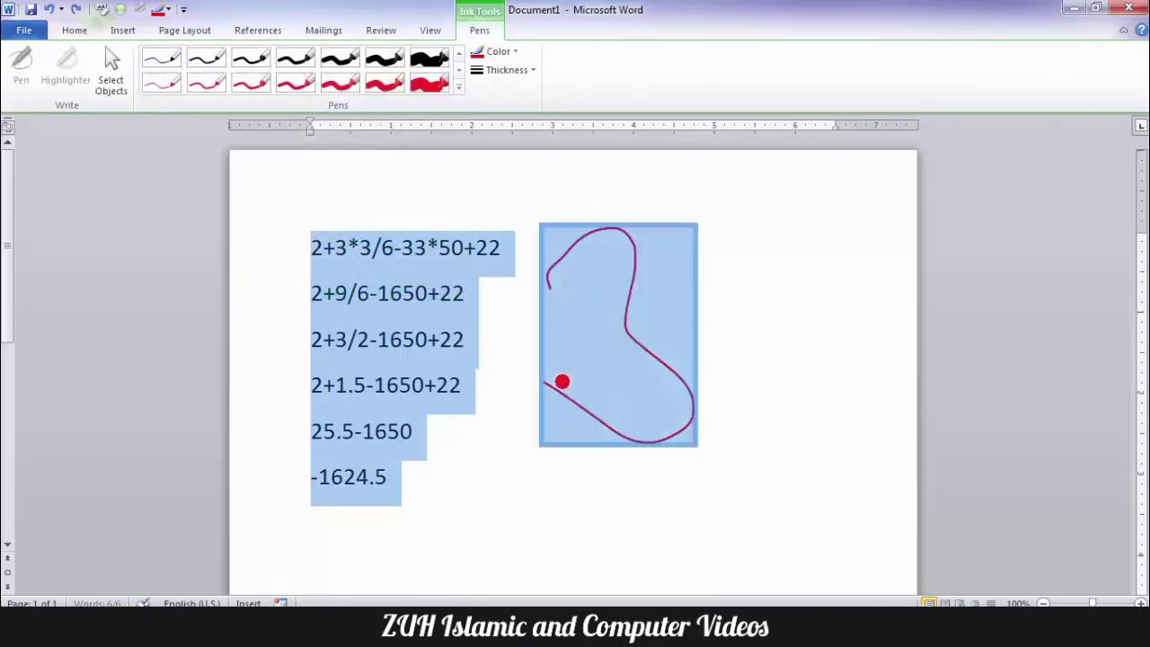
key(ctrl+z)
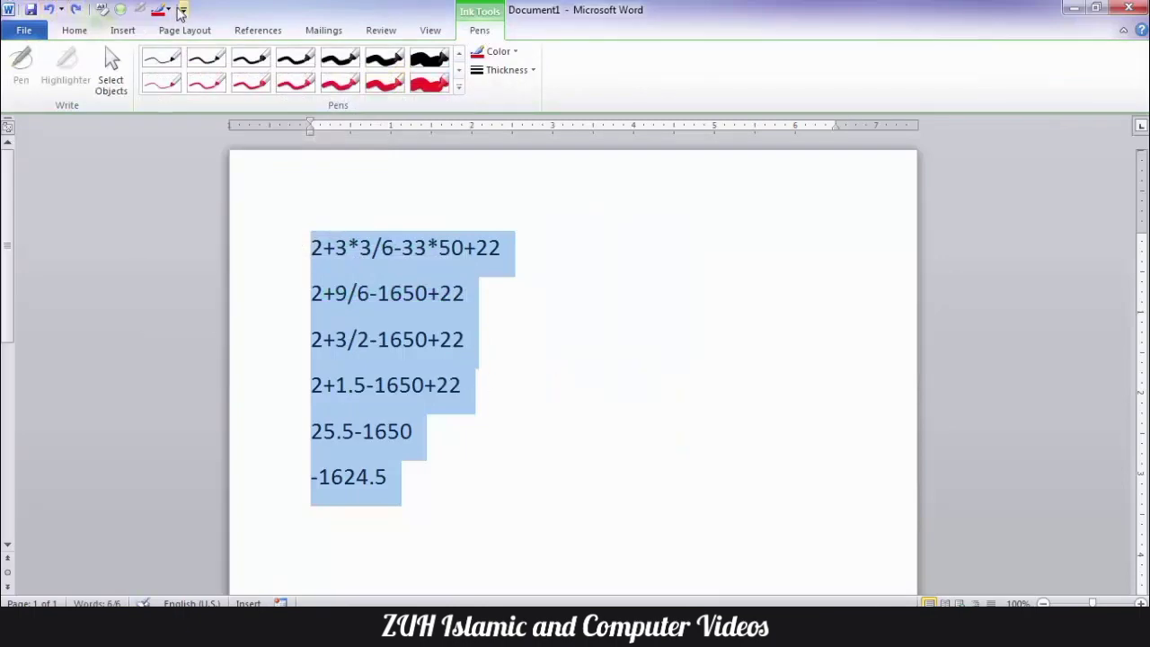
Step: Reopen the Quick Access Toolbar customization settings and look through the Macros and File Tab command categories
click(183, 9)
click(247, 256)
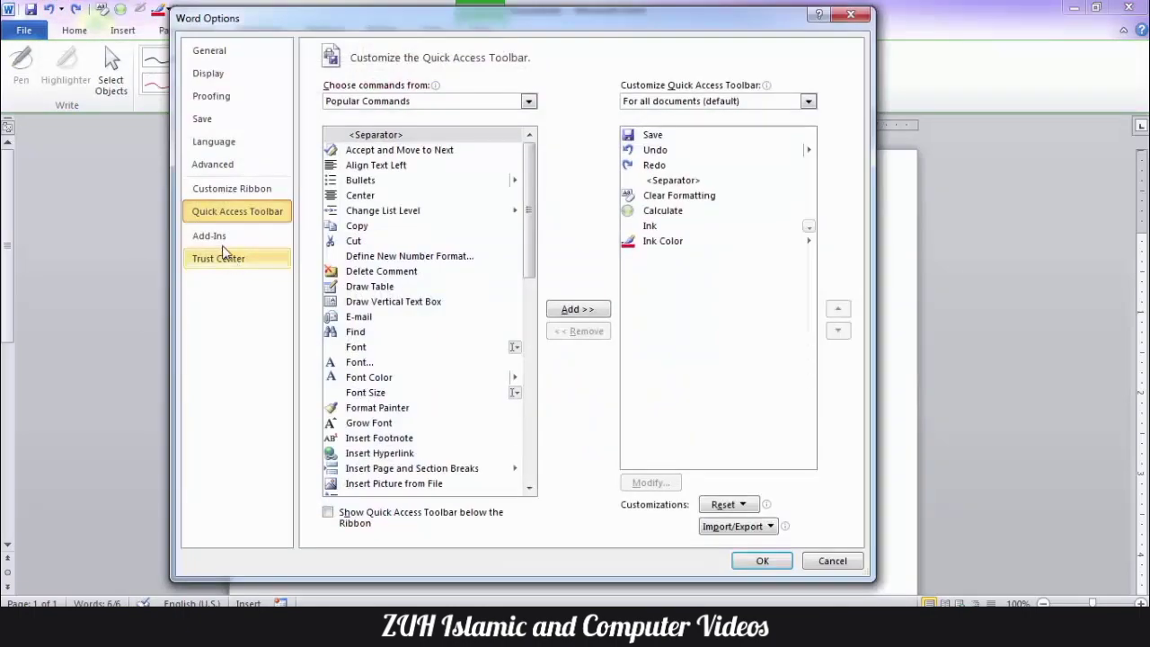
click(527, 101)
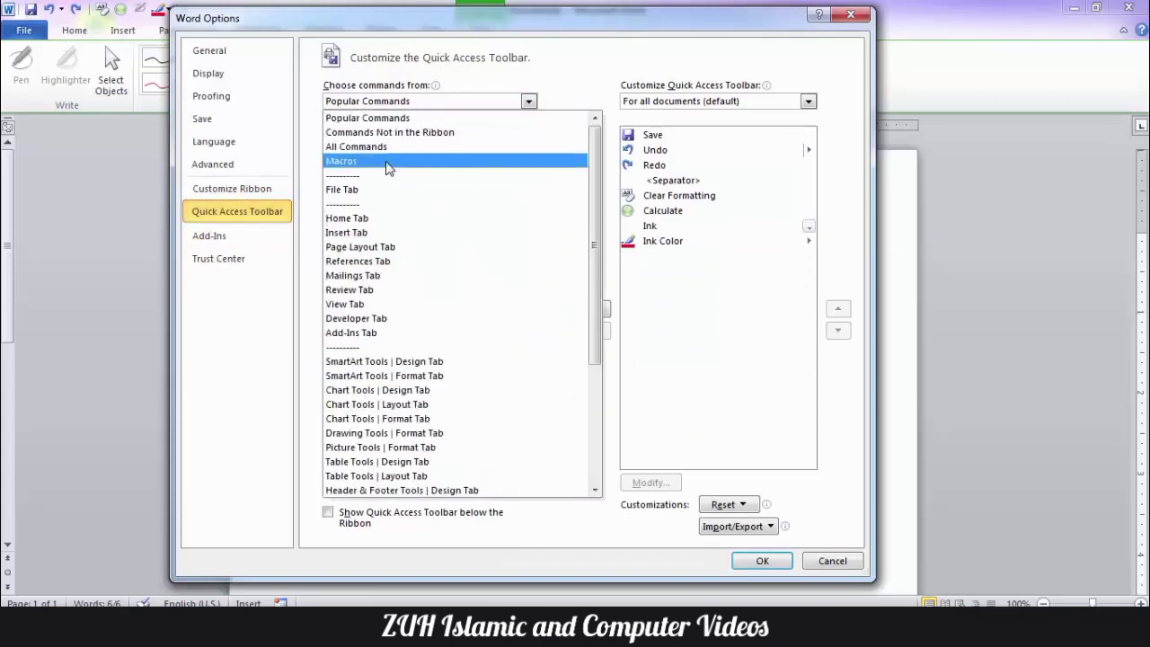
click(388, 163)
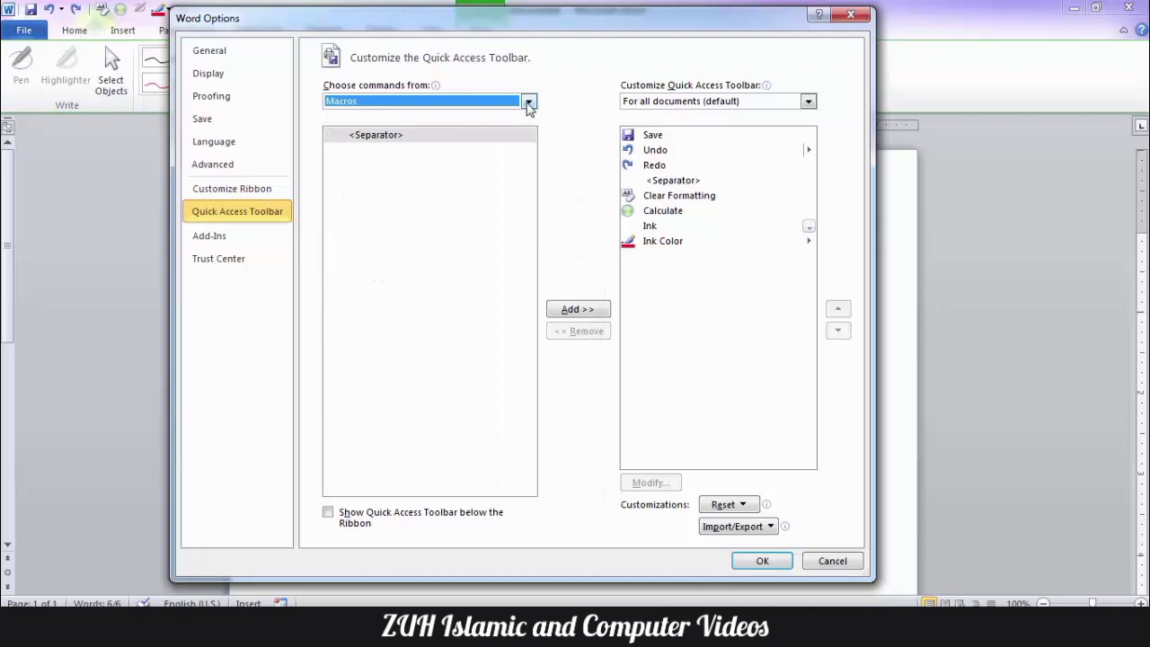
click(529, 102)
click(398, 190)
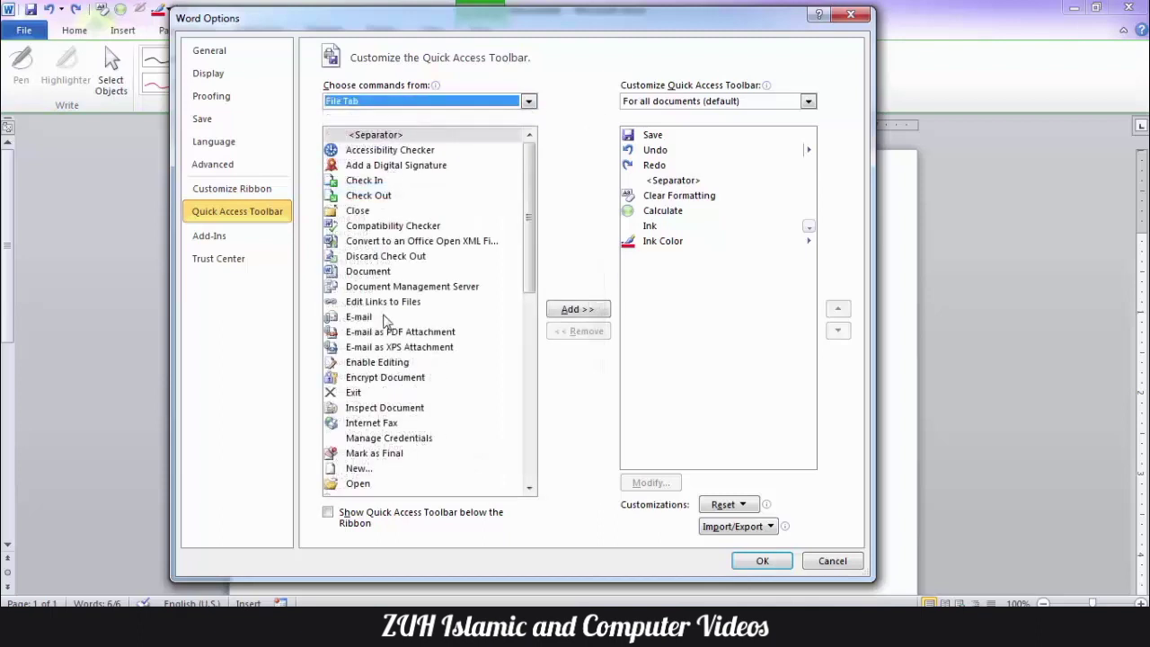
Step: Add Insert Cross-reference, Insert Endnote and Insert Footnote from the References Tab commands to the Quick Access Toolbar
click(529, 101)
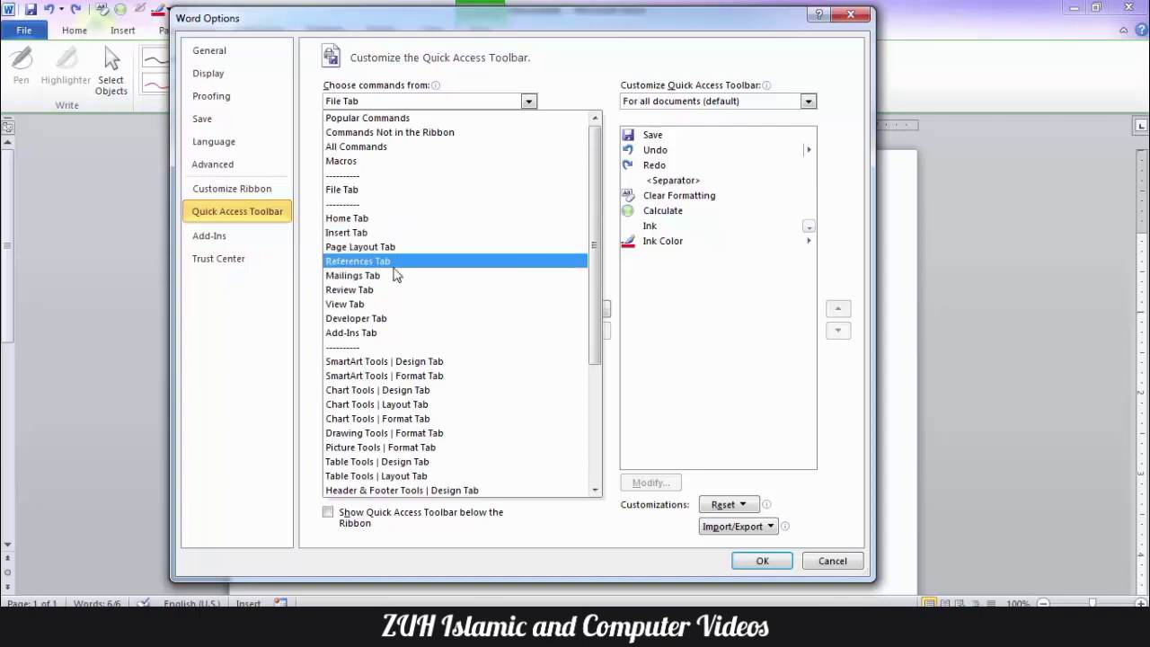
click(394, 266)
click(367, 349)
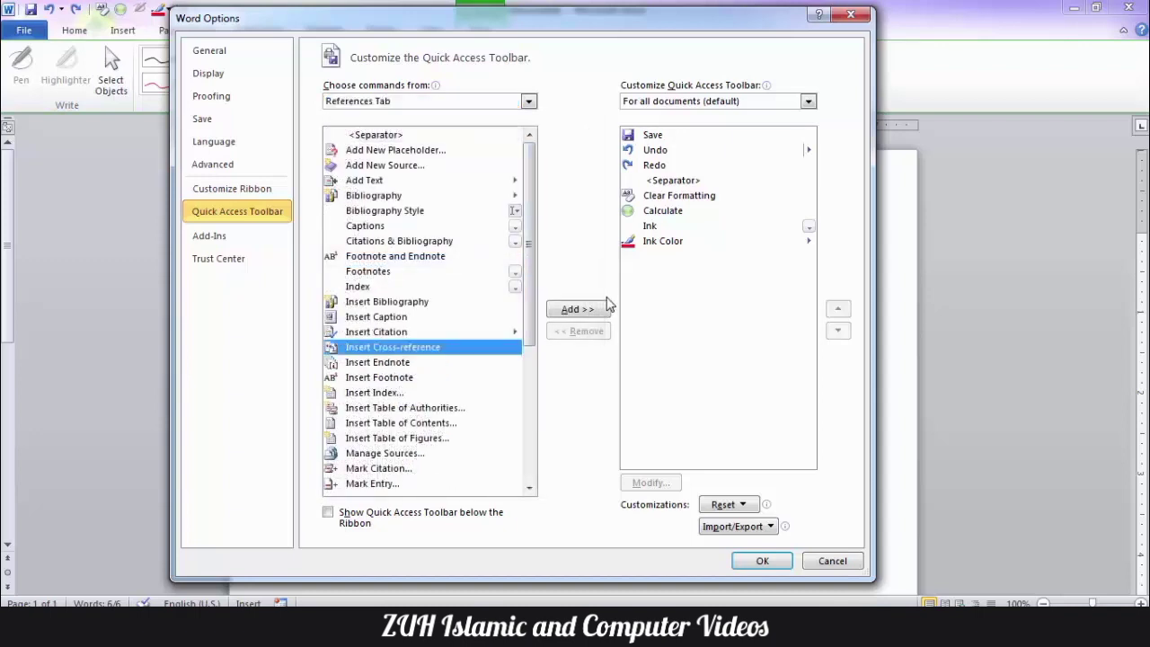
click(587, 312)
click(587, 311)
click(587, 312)
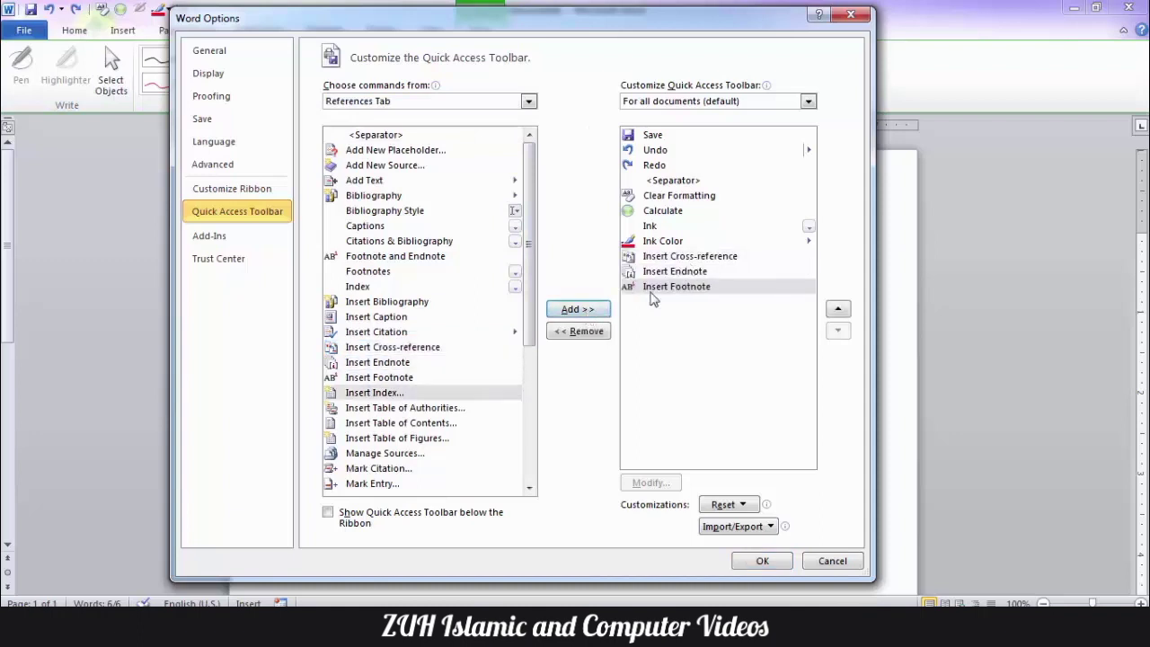
Step: Remove Insert Footnote, Insert Endnote, Insert Cross-reference, Ink Color and Ink from the Quick Access Toolbar list
click(593, 336)
click(593, 336)
click(593, 336)
click(594, 336)
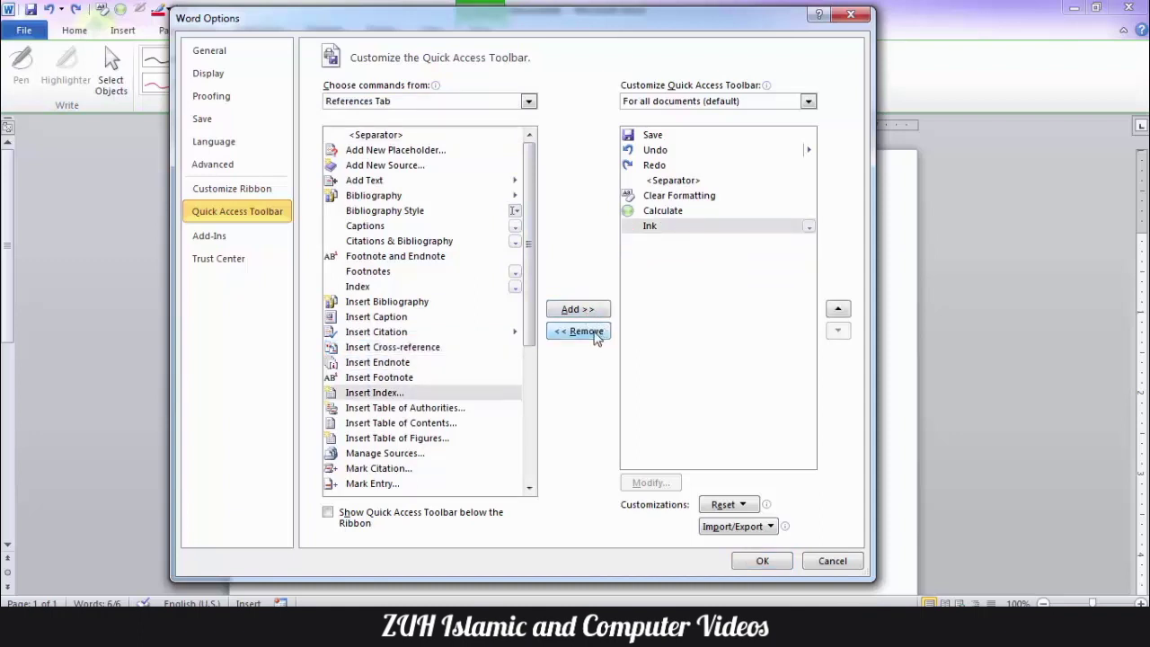
click(593, 336)
Step: Move Calculate to the first position in the Quick Access Toolbar list, above Save
click(678, 212)
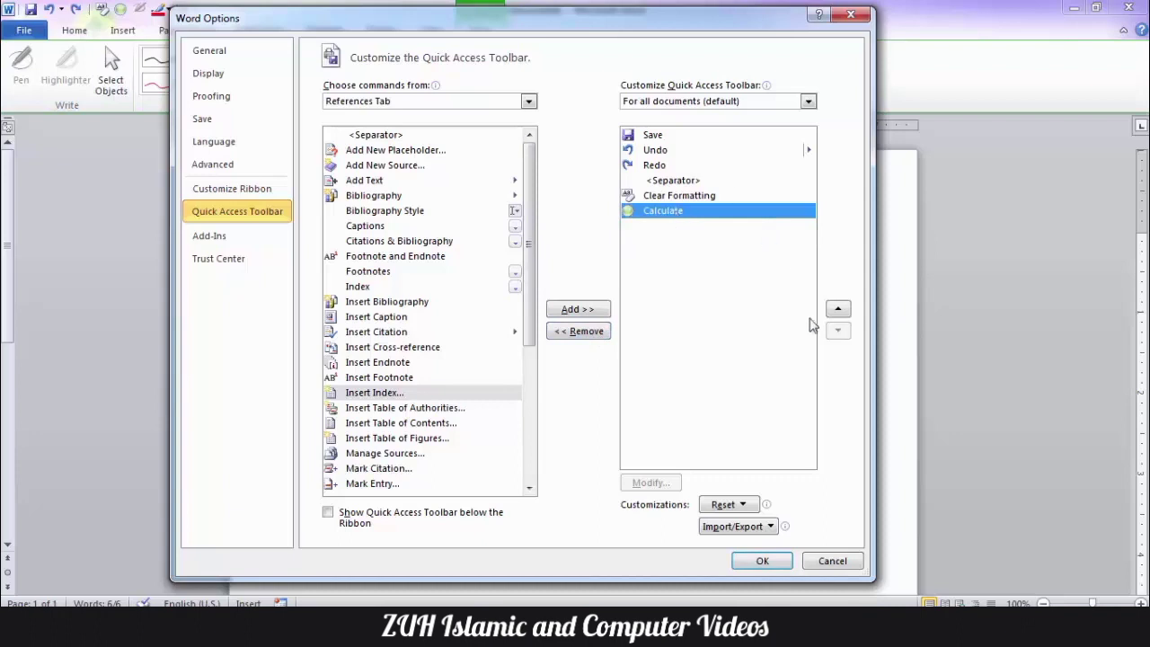
click(838, 315)
click(838, 314)
click(838, 314)
click(839, 314)
click(838, 314)
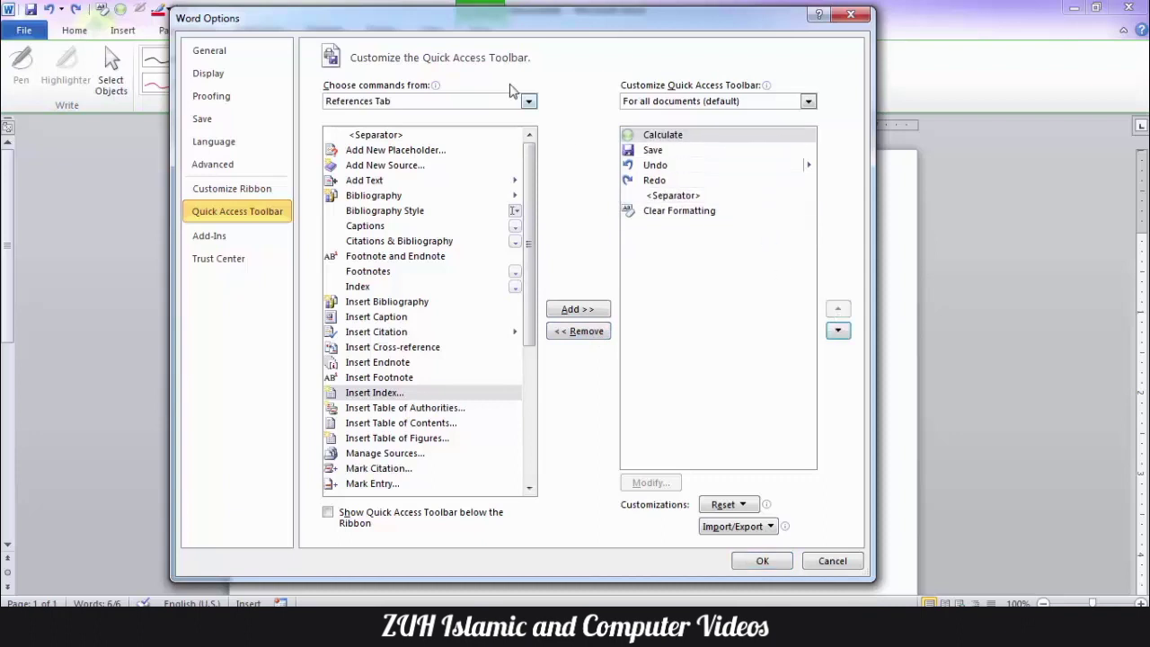
Step: Examine the commands available in the Ink Tools | Pens Tab category, from More Ink Colors through Write
click(527, 101)
drag(598, 170, 599, 314)
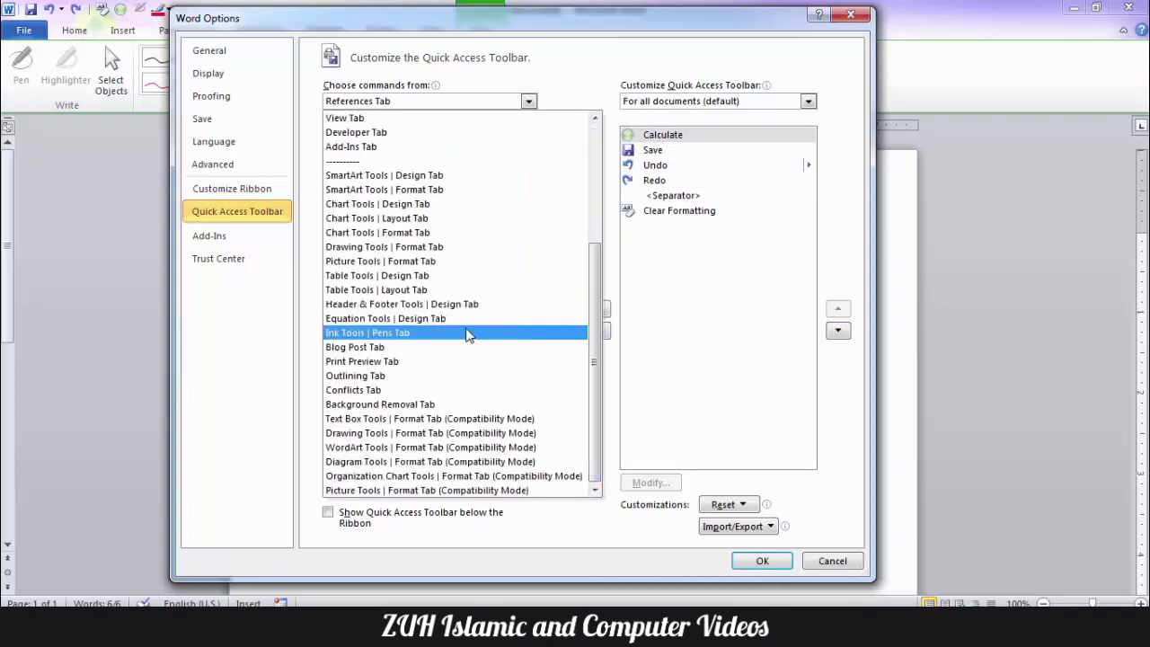
click(400, 333)
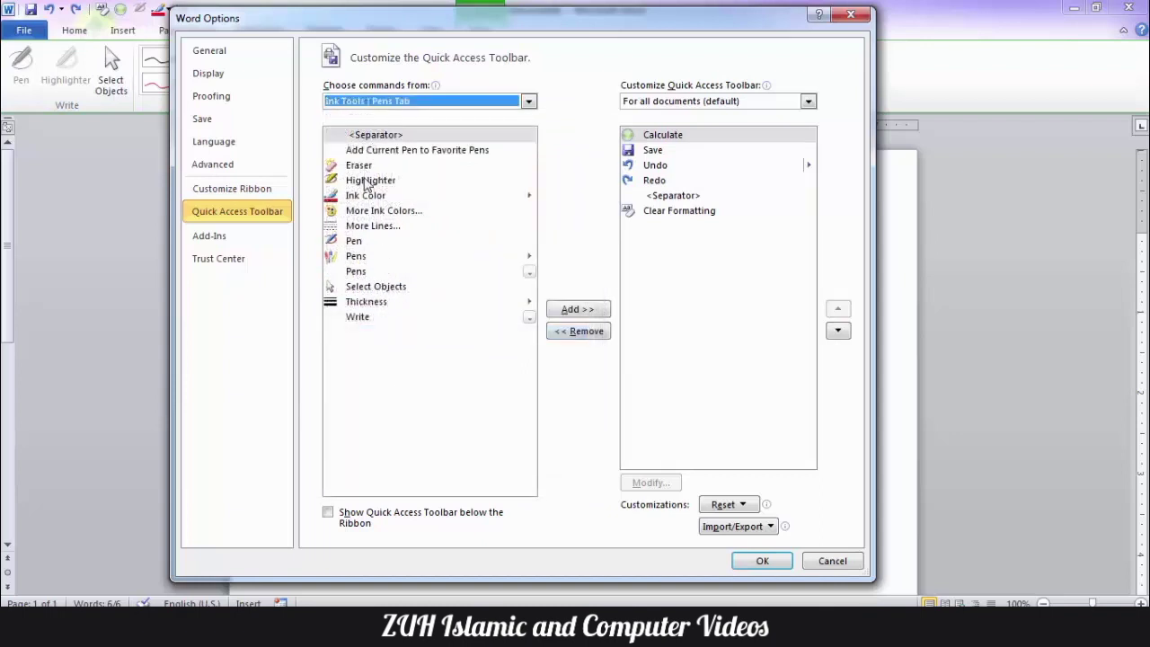
click(368, 213)
click(368, 228)
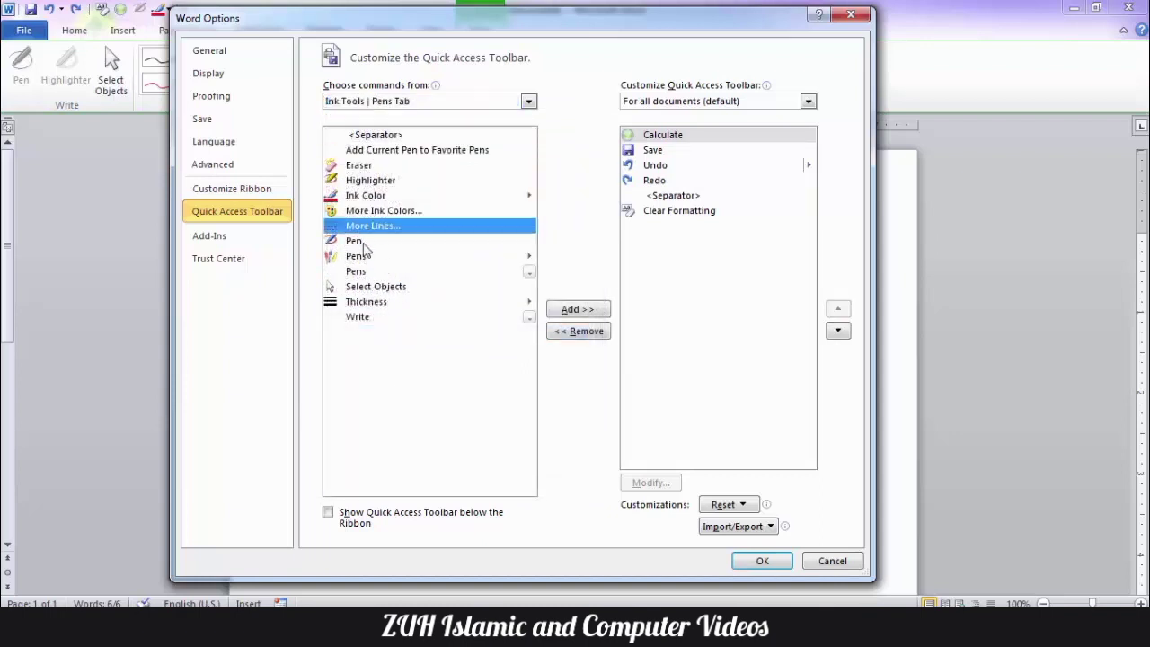
click(367, 244)
click(366, 270)
click(367, 287)
click(373, 303)
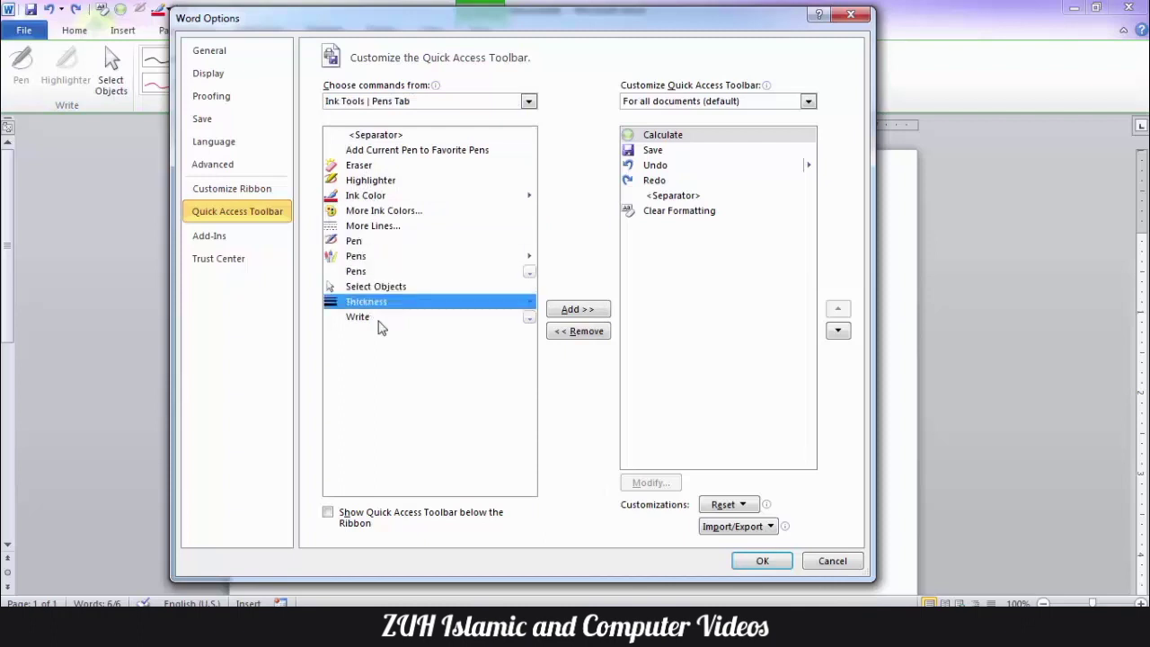
click(378, 319)
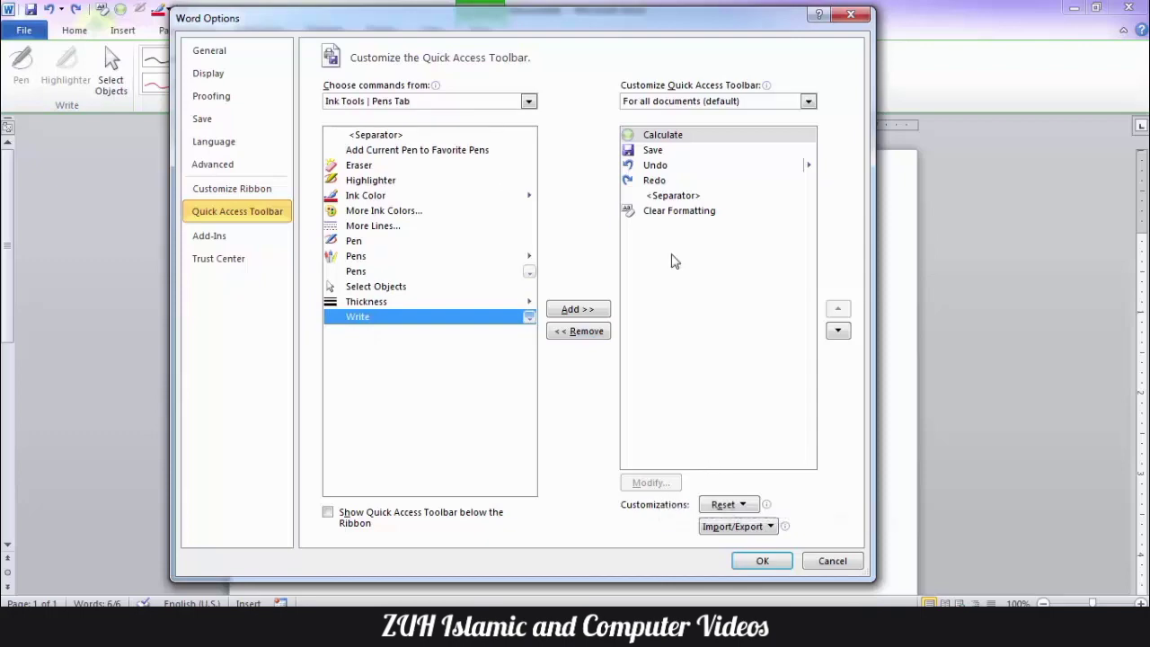
Step: Apply the toolbar changes and delete all the calculation lines from the document
click(759, 559)
click(439, 290)
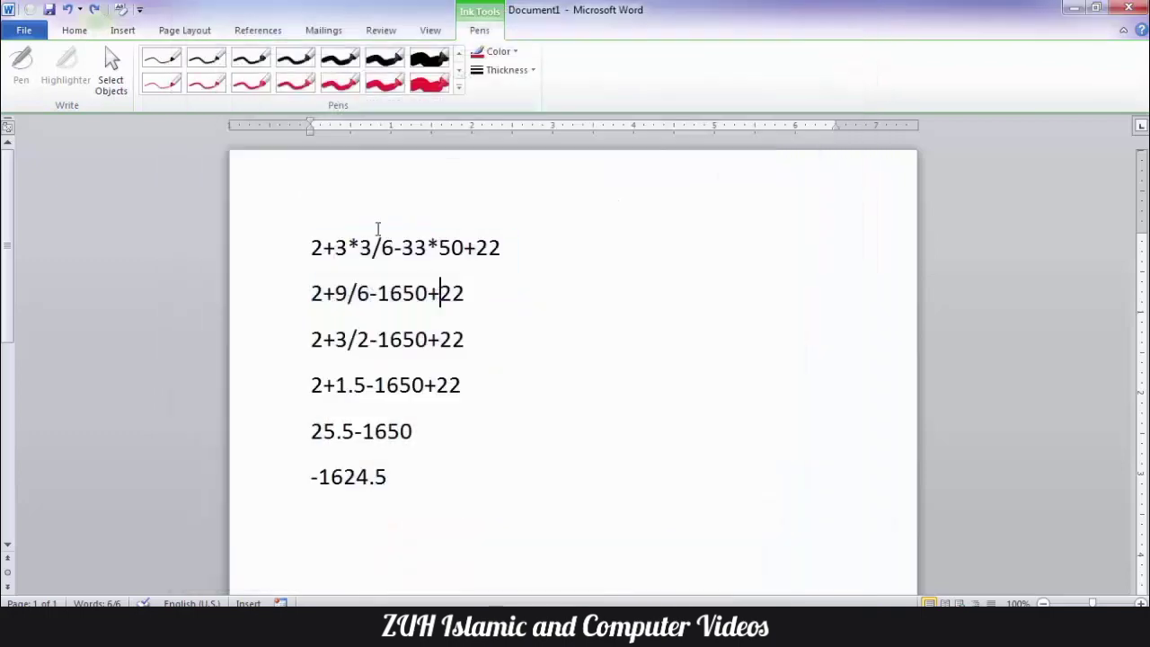
key(ctrl+a)
key(Delete)
Step: Start recording a macro assigned to a toolbar button, and add Normal.NewMacros.Macro1 to the Quick Access Toolbar
click(88, 33)
click(430, 30)
click(785, 94)
click(822, 128)
click(440, 274)
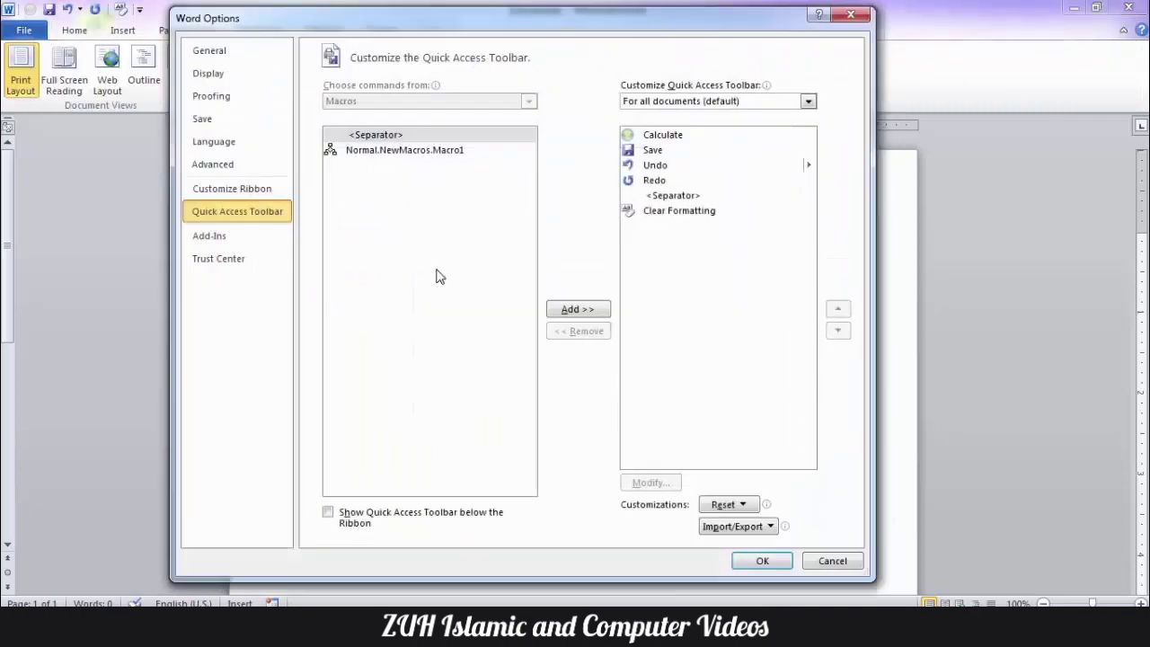
click(430, 150)
click(579, 310)
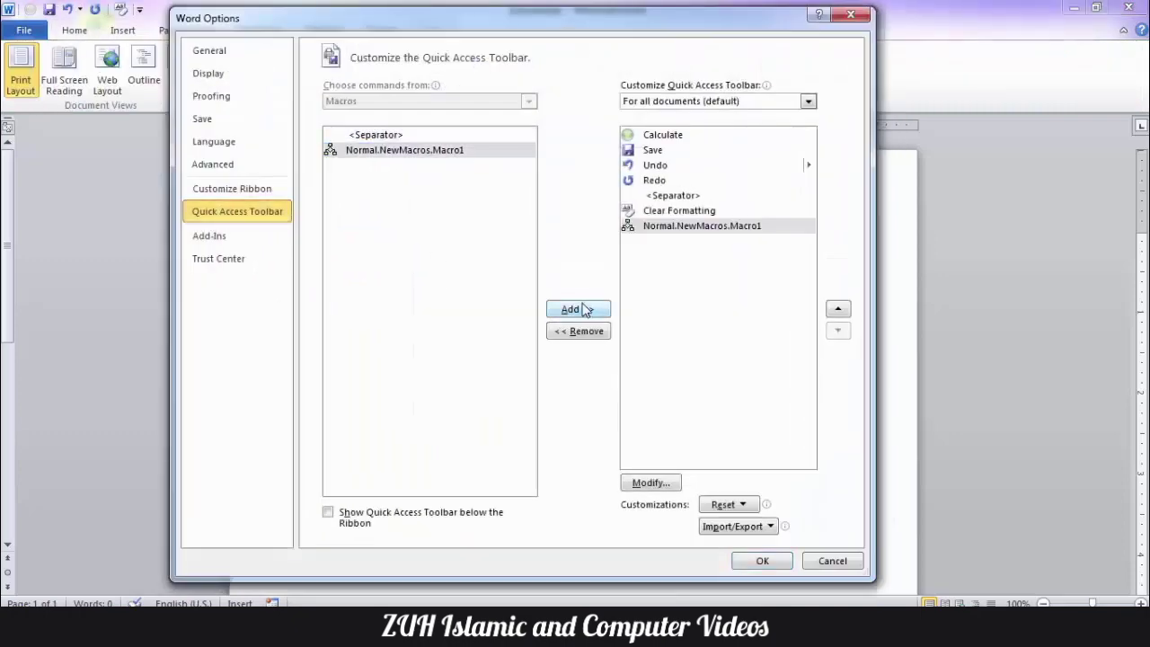
Step: Give the macro's toolbar button the display name My Macro and the hand symbol, and apply the settings
click(652, 482)
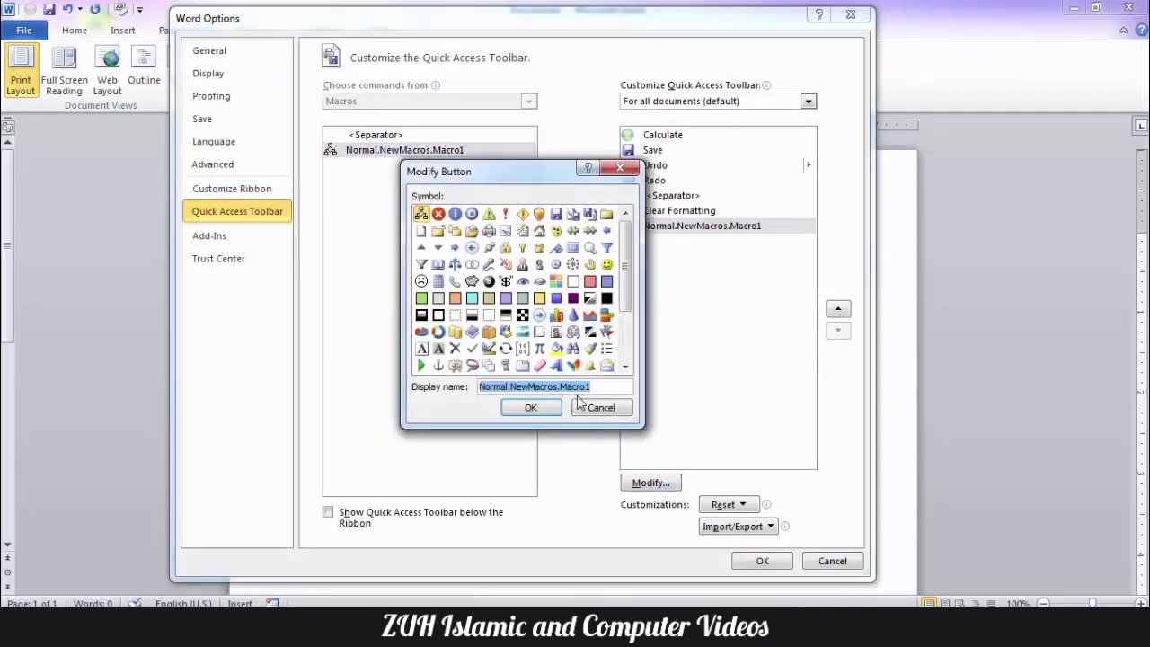
text(My Macro)
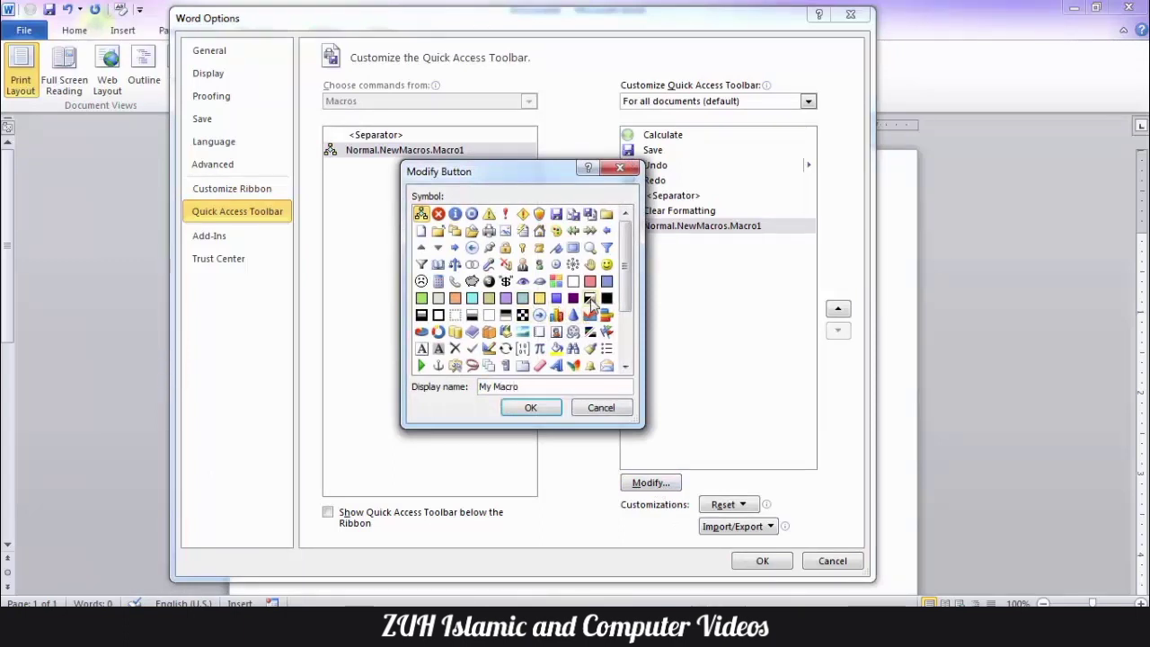
click(590, 264)
click(531, 406)
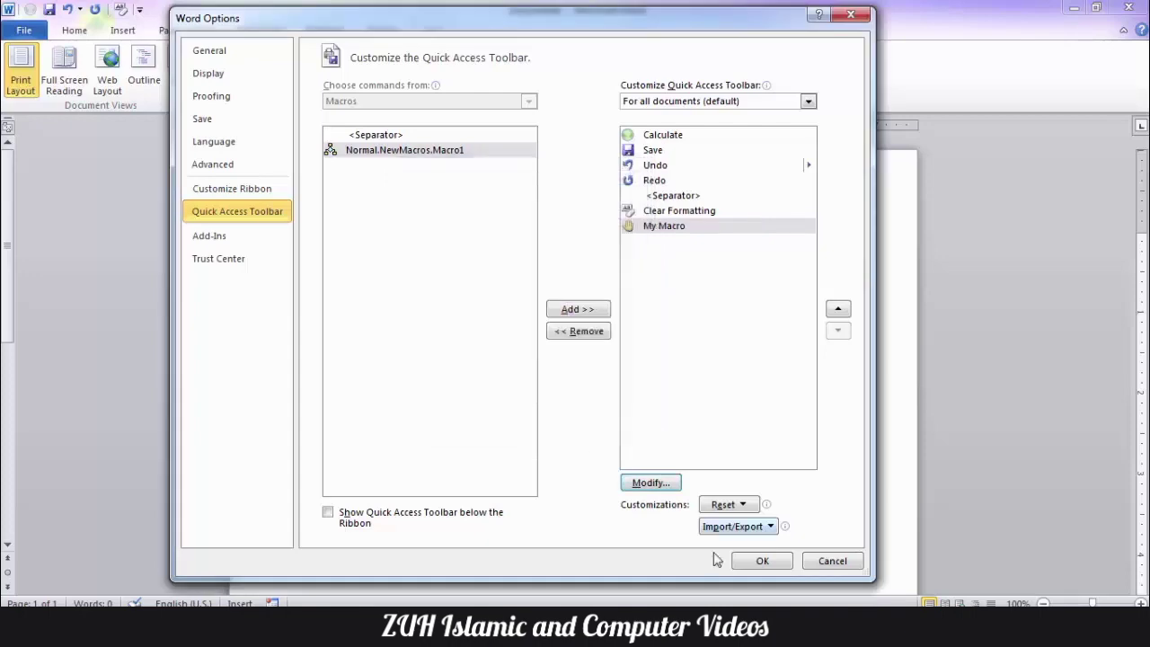
click(744, 565)
Step: Record entering the sentence "My Name is" with a first name, and enlarge its font by ten size increments
text(My Name is Ali.)
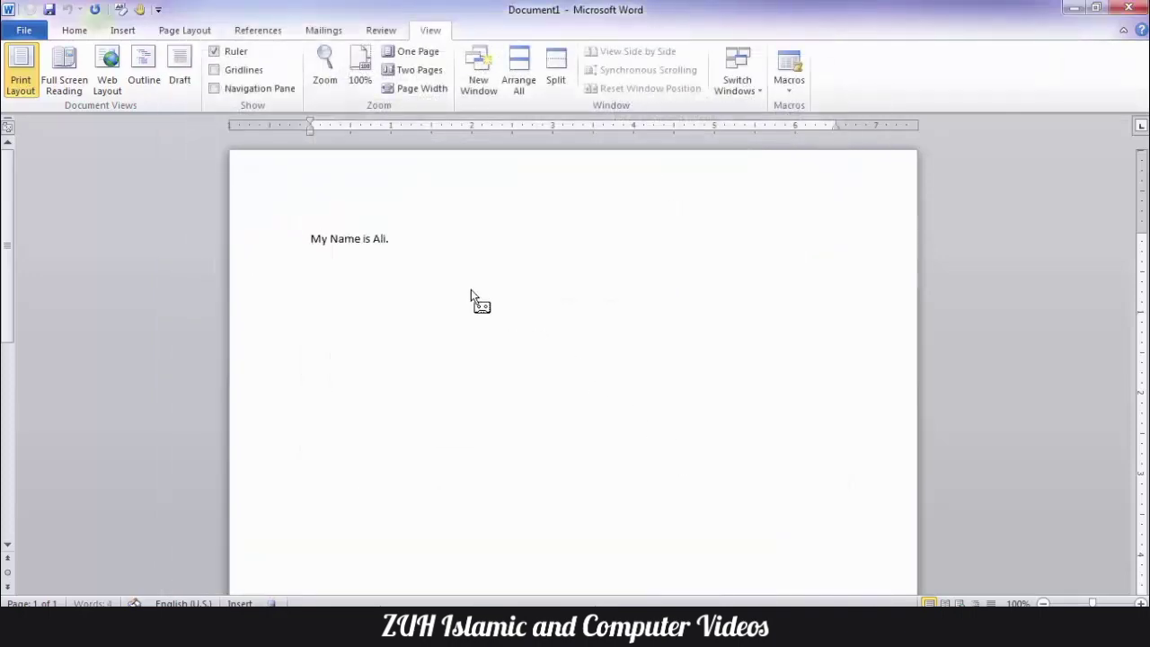
key(shift+Home)
key(ctrl+shift+period)
key(ctrl+shift+period)
key(ctrl+shift+period)
key(ctrl+shift+period)
key(ctrl+shift+period)
key(ctrl+shift+period)
key(ctrl+shift+period)
key(ctrl+shift+period)
key(ctrl+shift+period)
key(ctrl+shift+period)
Step: Delete the typed sentence and run My Macro from the Quick Access Toolbar to insert it again
key(Delete)
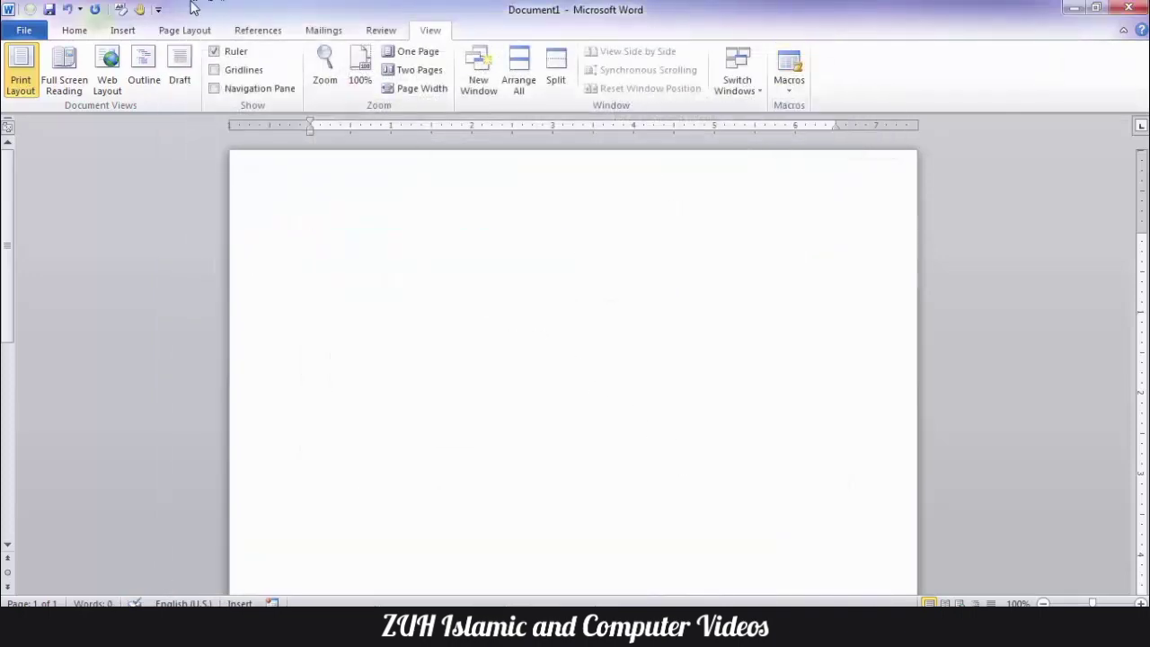
click(140, 10)
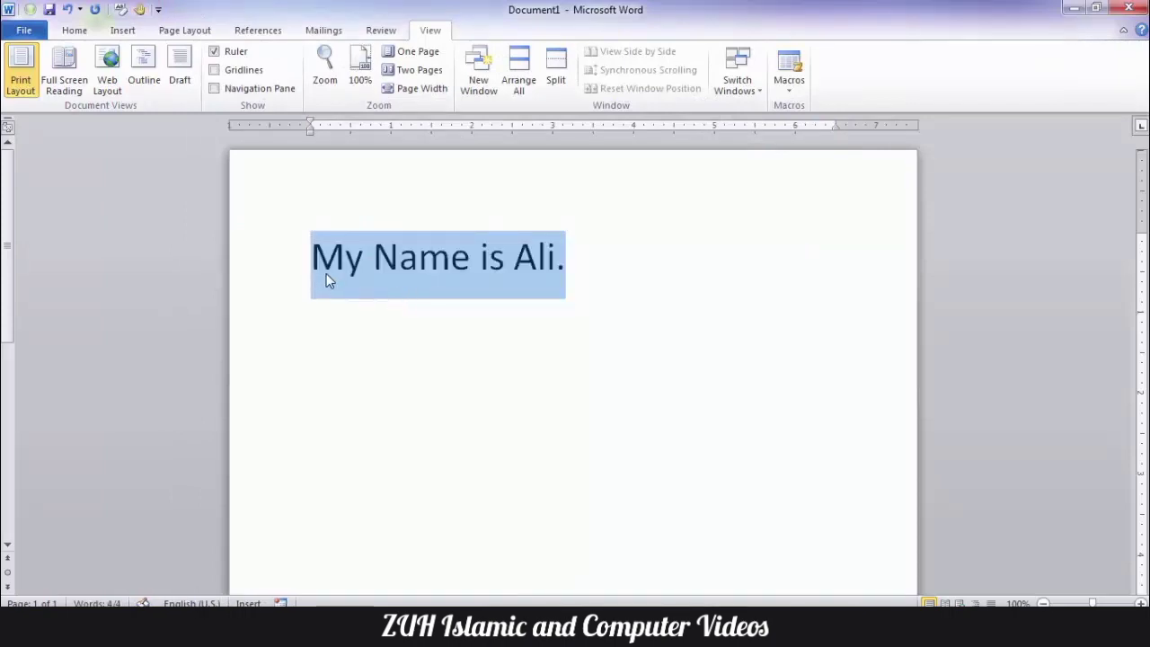
click(467, 258)
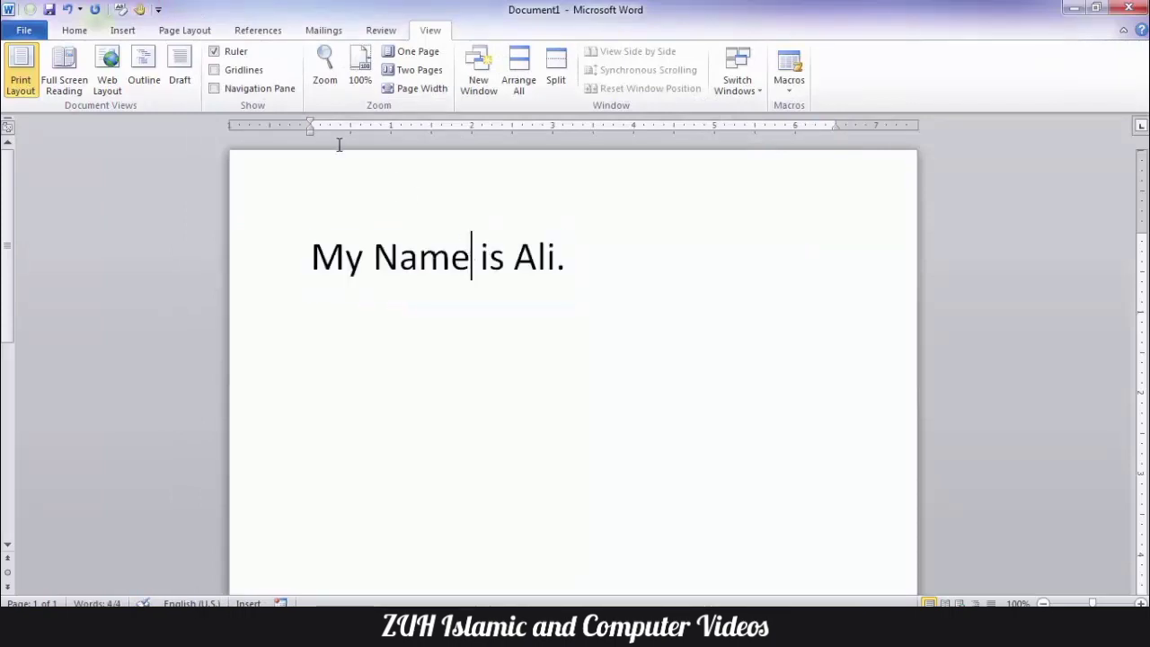
Step: Change the My Macro toolbar button's symbol to the telephone handset and run the macro from it
click(158, 9)
click(229, 255)
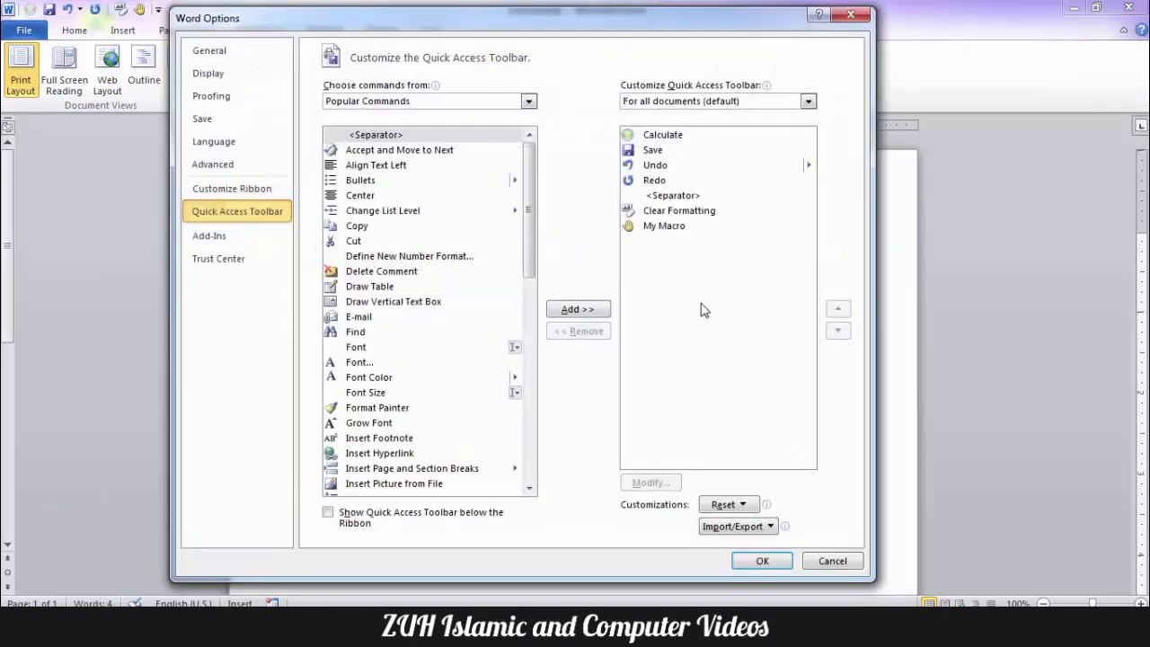
click(662, 228)
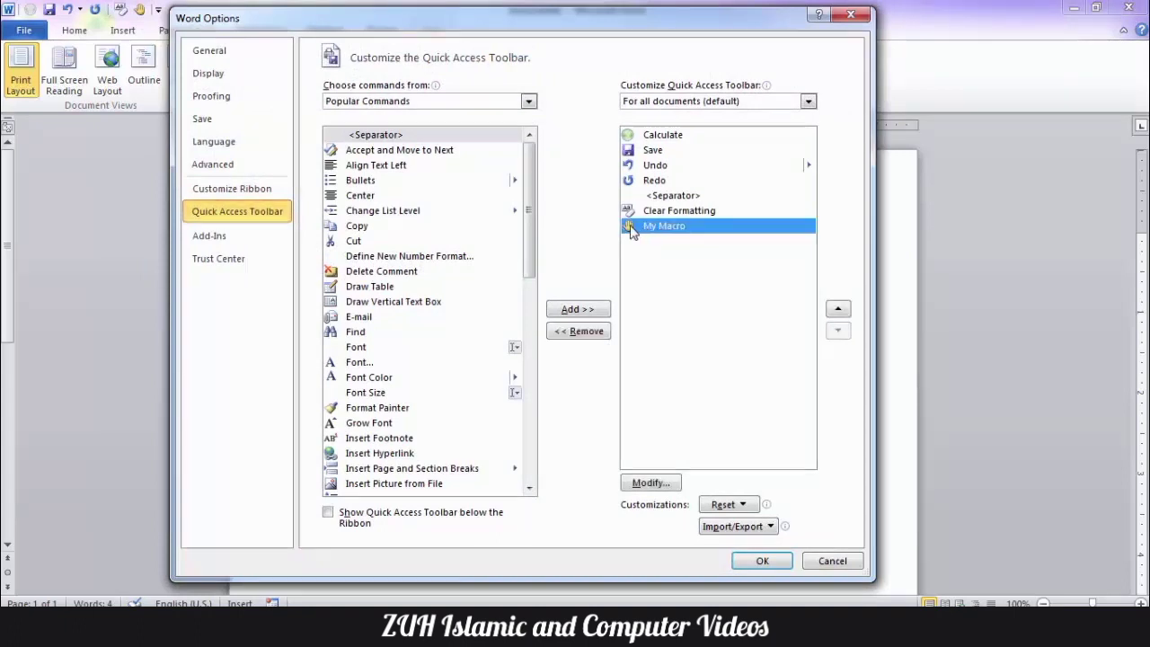
click(650, 483)
click(456, 282)
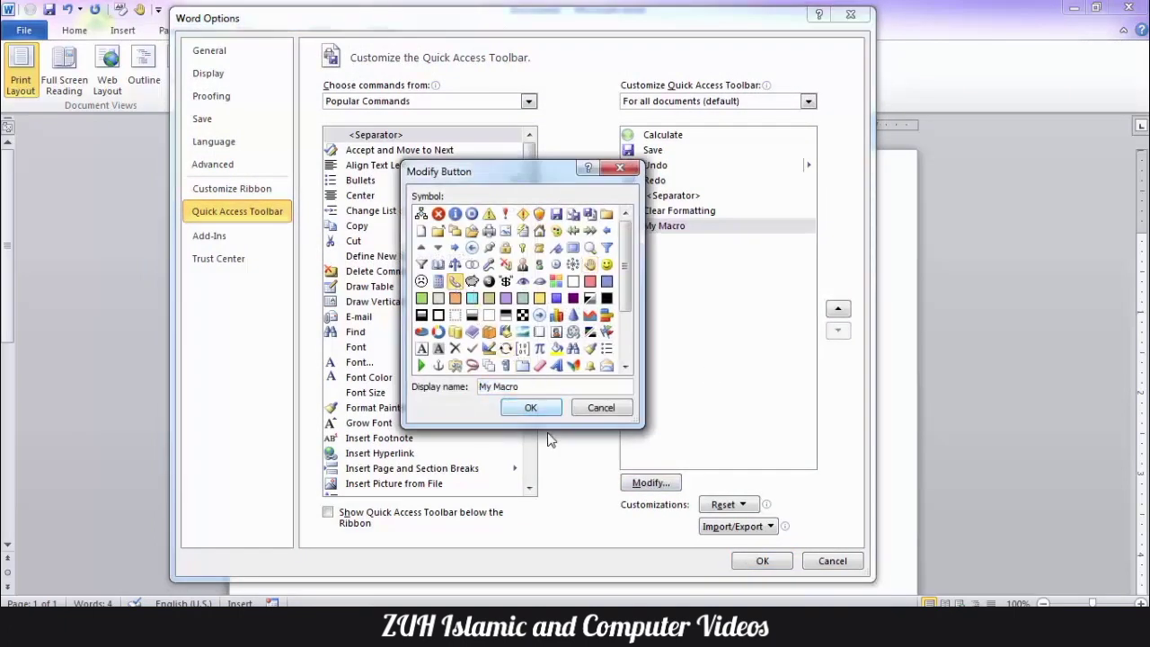
click(530, 407)
click(759, 562)
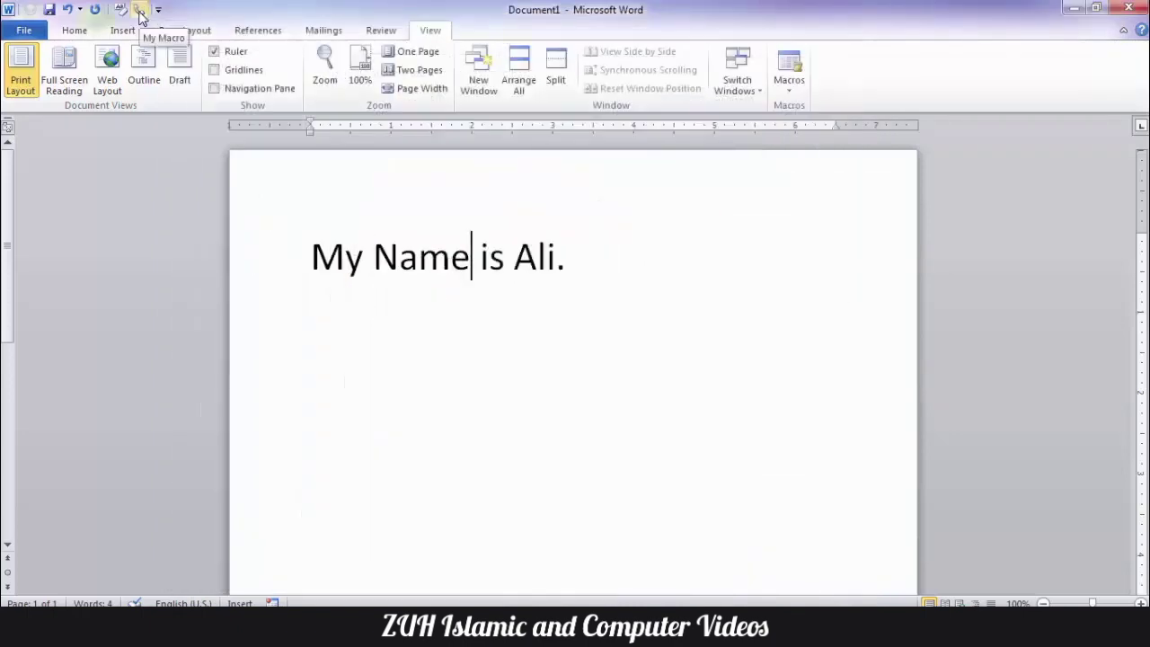
click(139, 12)
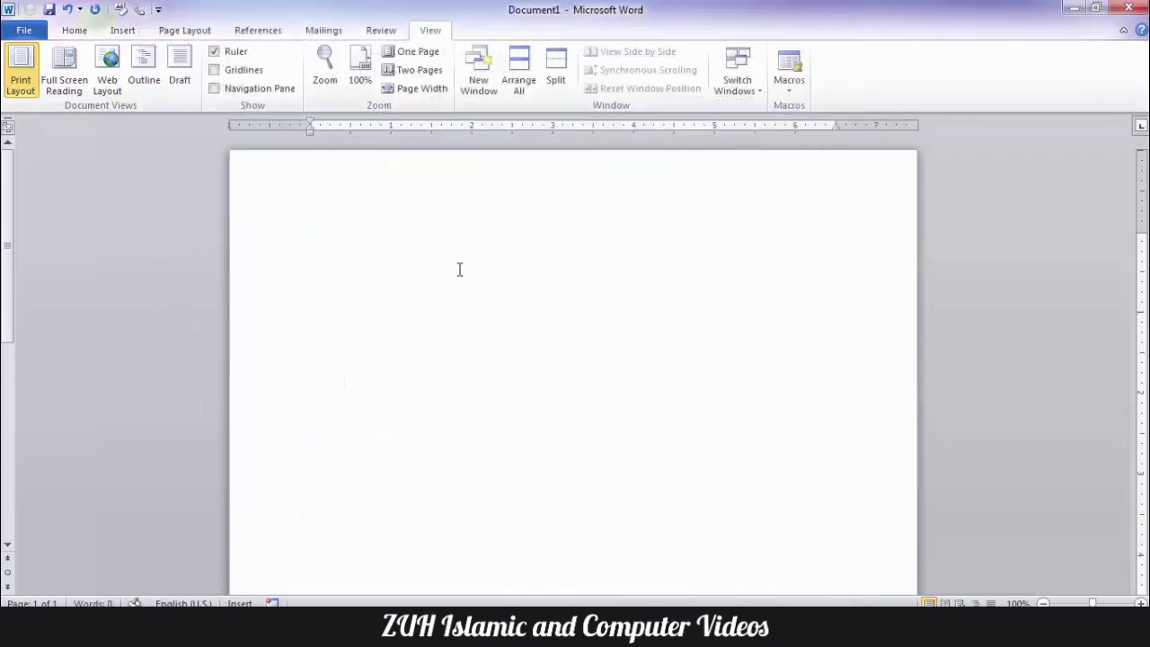
Step: Open the Quick Access Toolbar customization options in Word Options and view the available reset choices
key(alt)
key(t)
key(o)
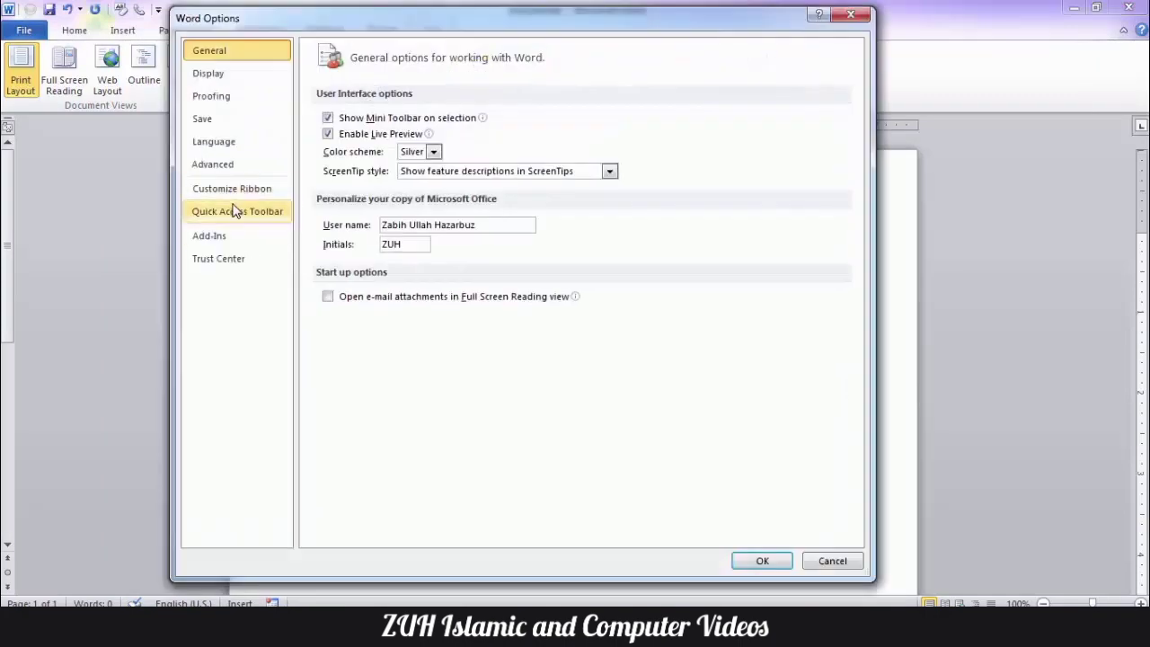
click(236, 210)
click(727, 434)
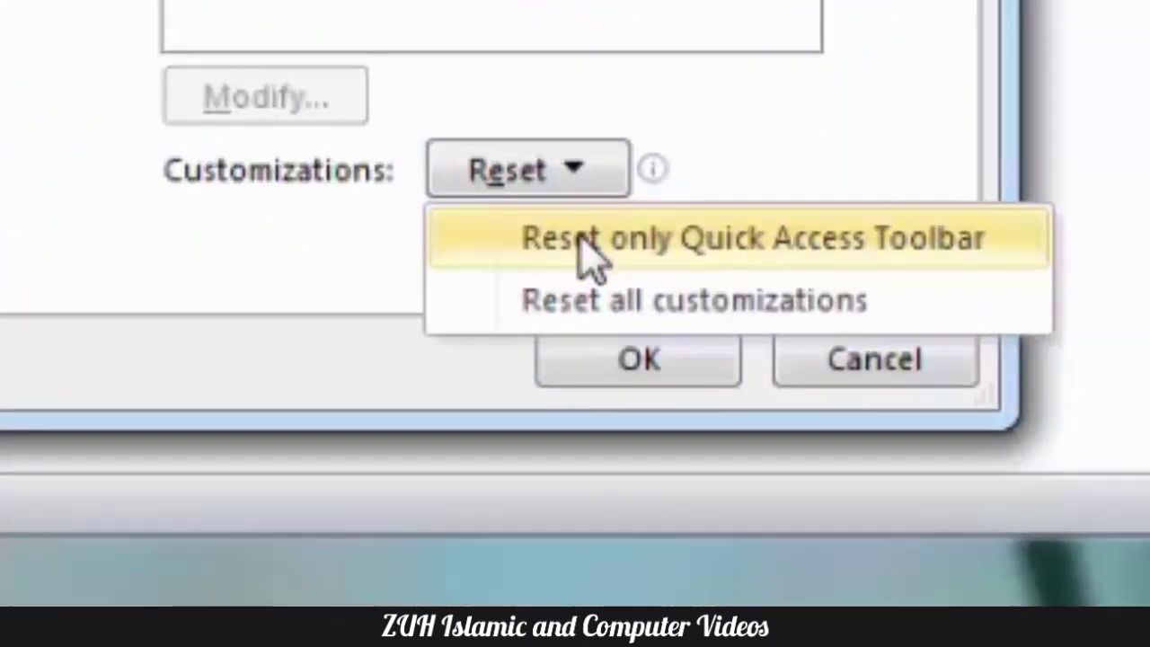
click(581, 239)
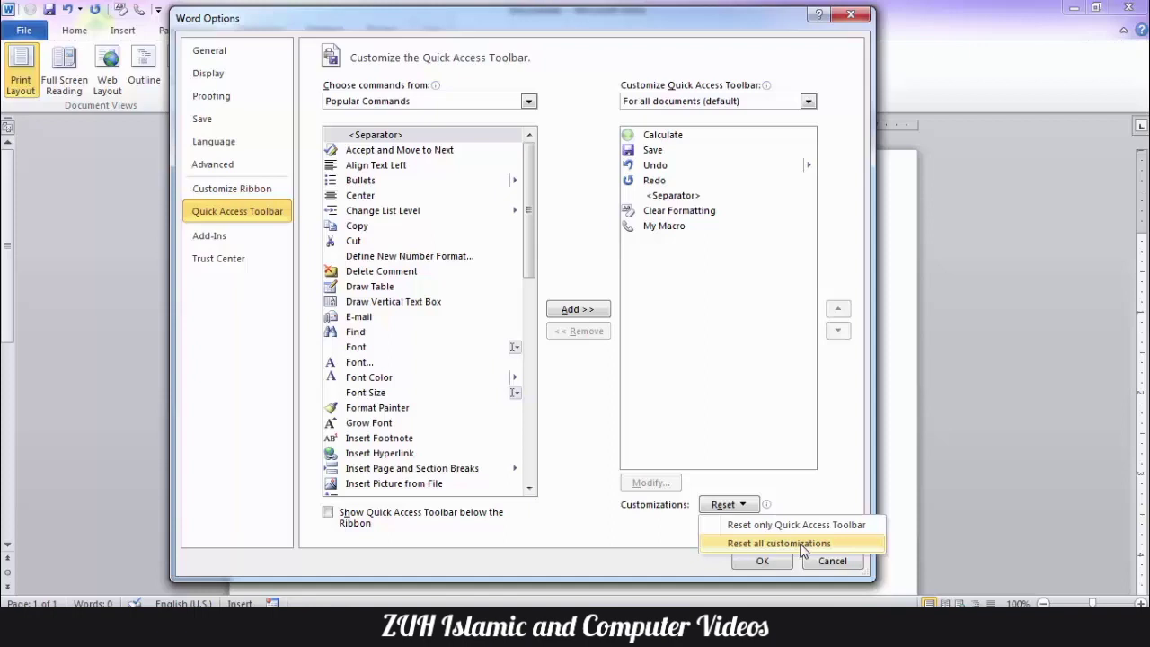
click(603, 549)
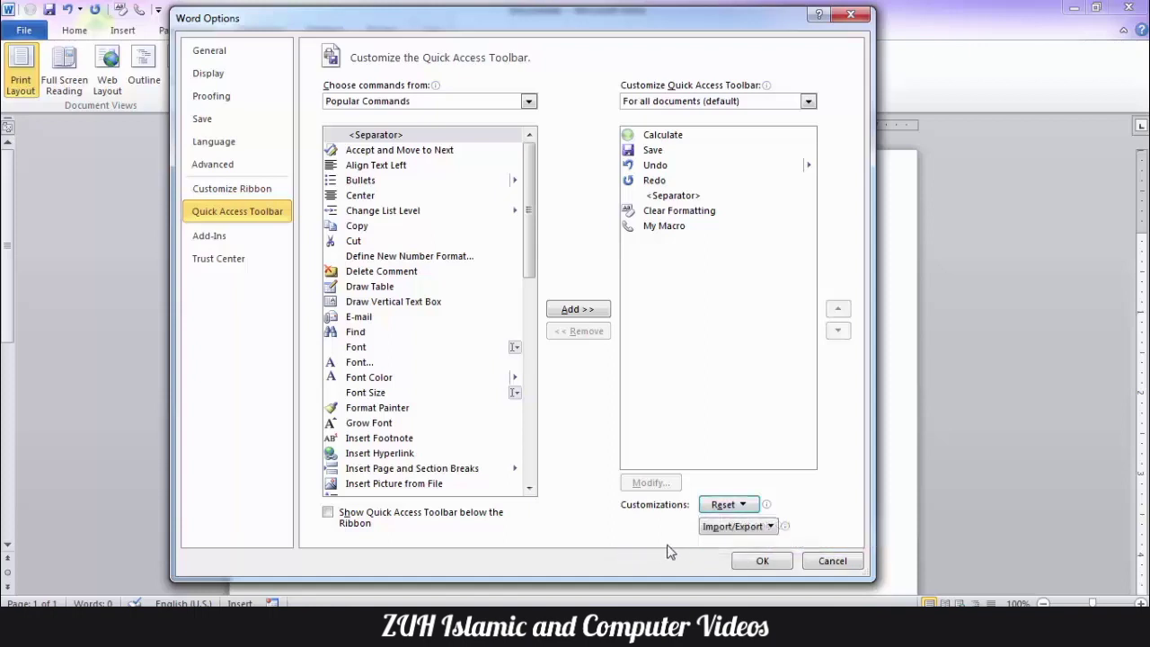
Step: Keep the current Windows color scheme without showing the message again, and view the import and export choices for customizations
click(716, 529)
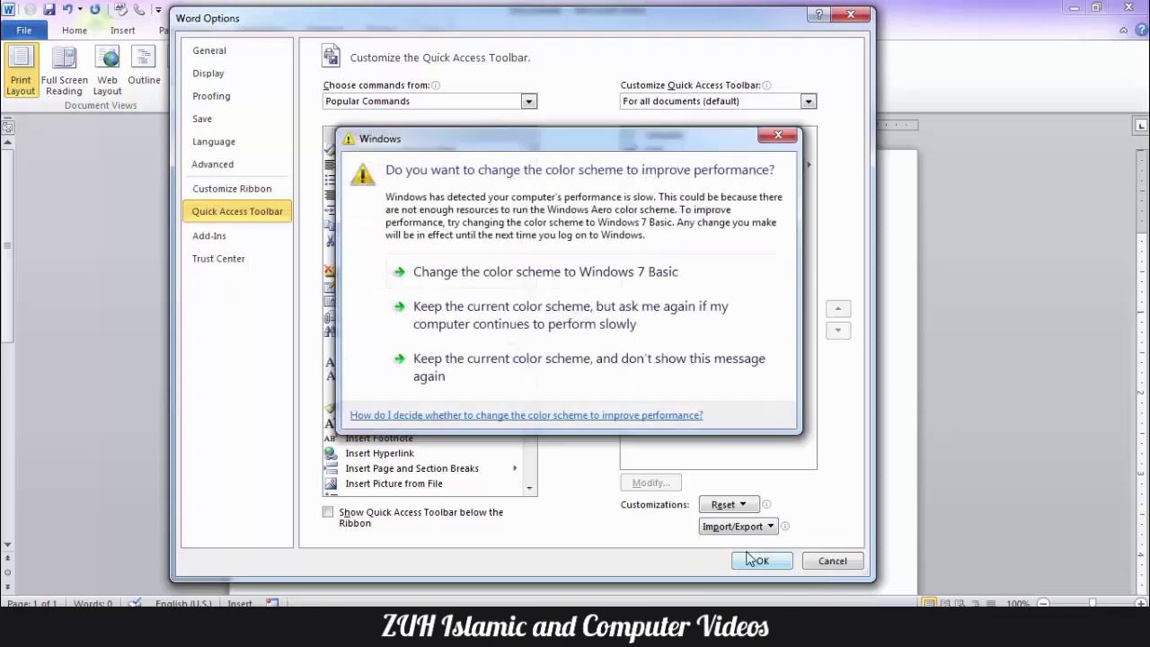
click(629, 367)
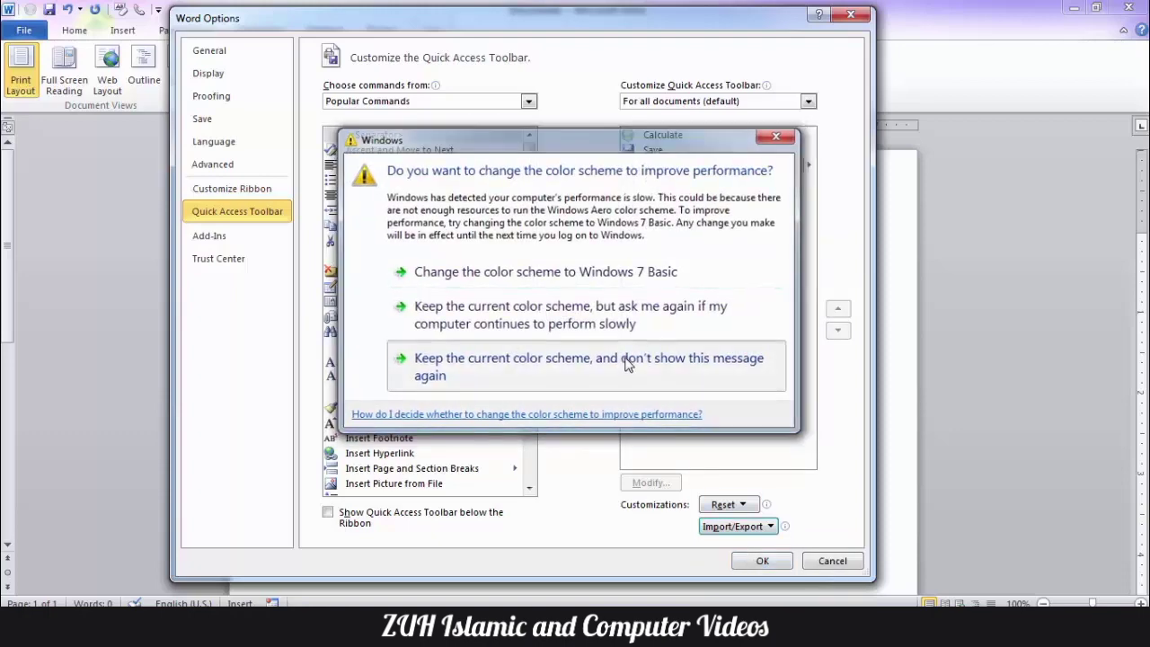
click(750, 528)
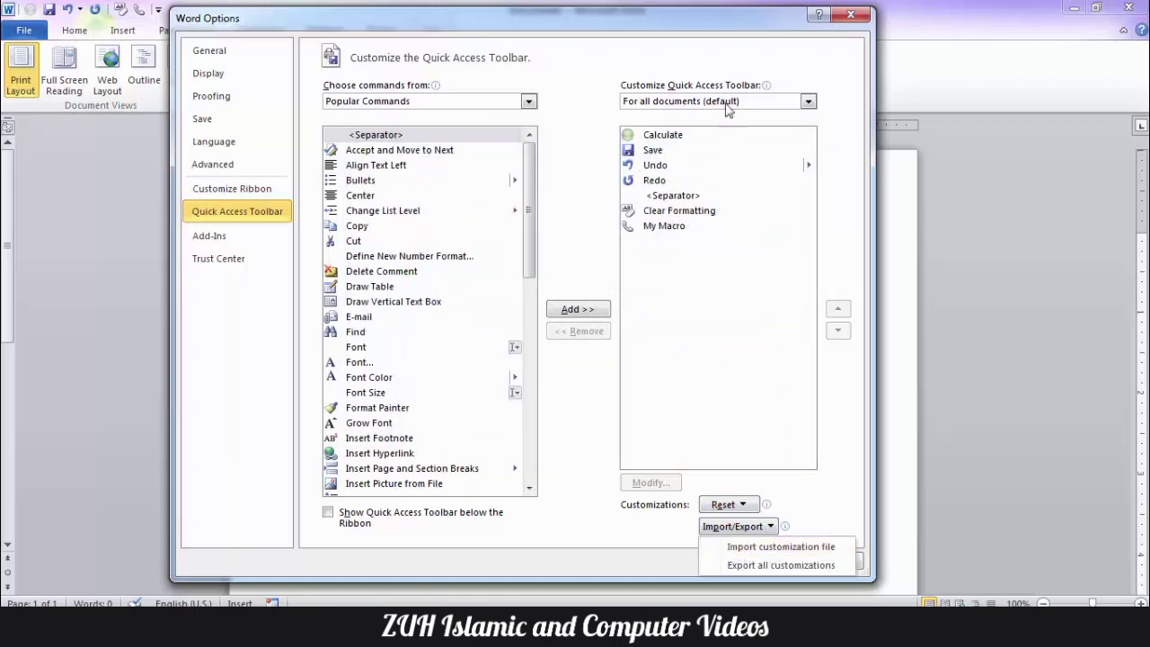
Step: Add the popular commands from Center through Font Size to a Quick Access Toolbar for Document1 only, and apply the settings
click(678, 103)
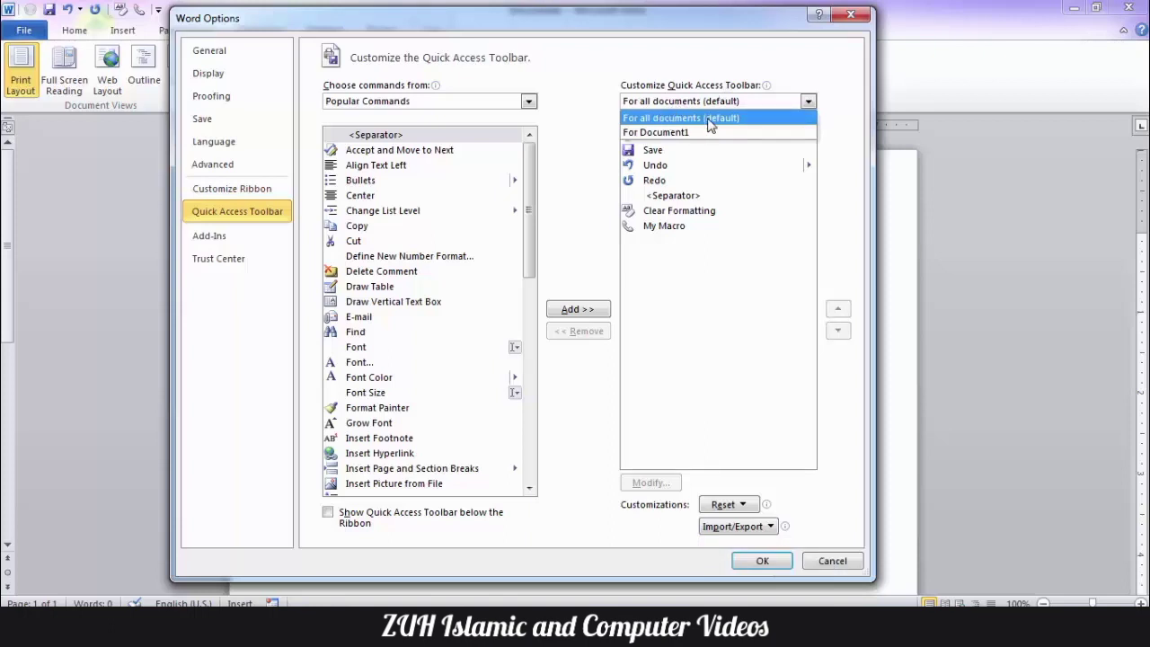
click(650, 134)
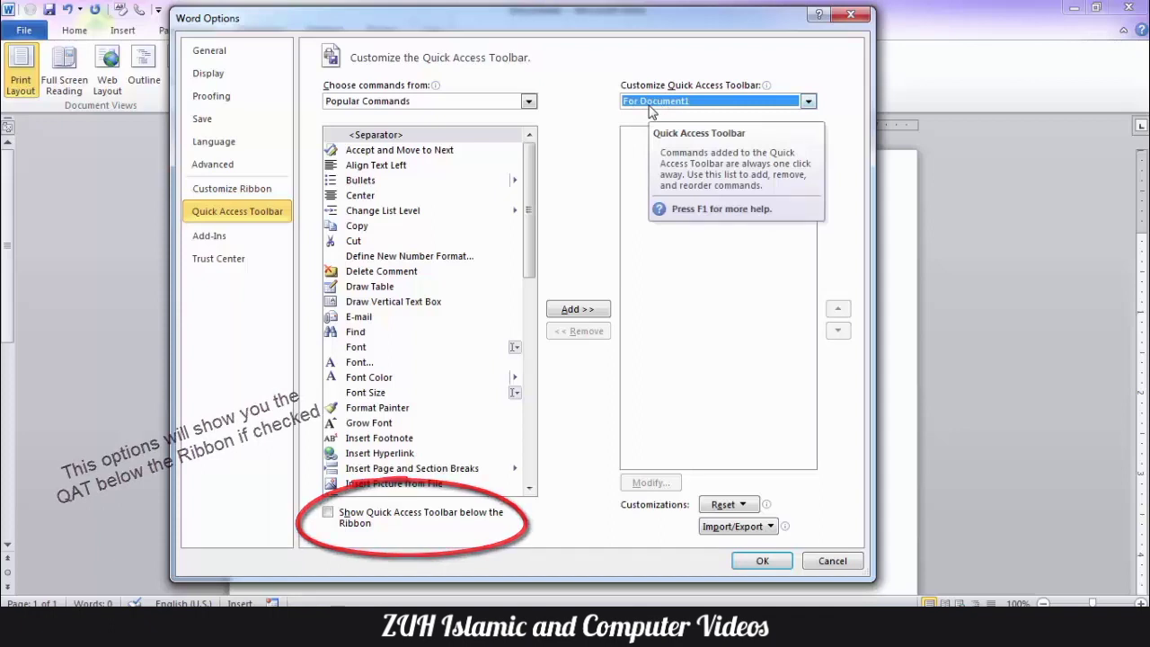
click(481, 195)
triple_click(569, 310)
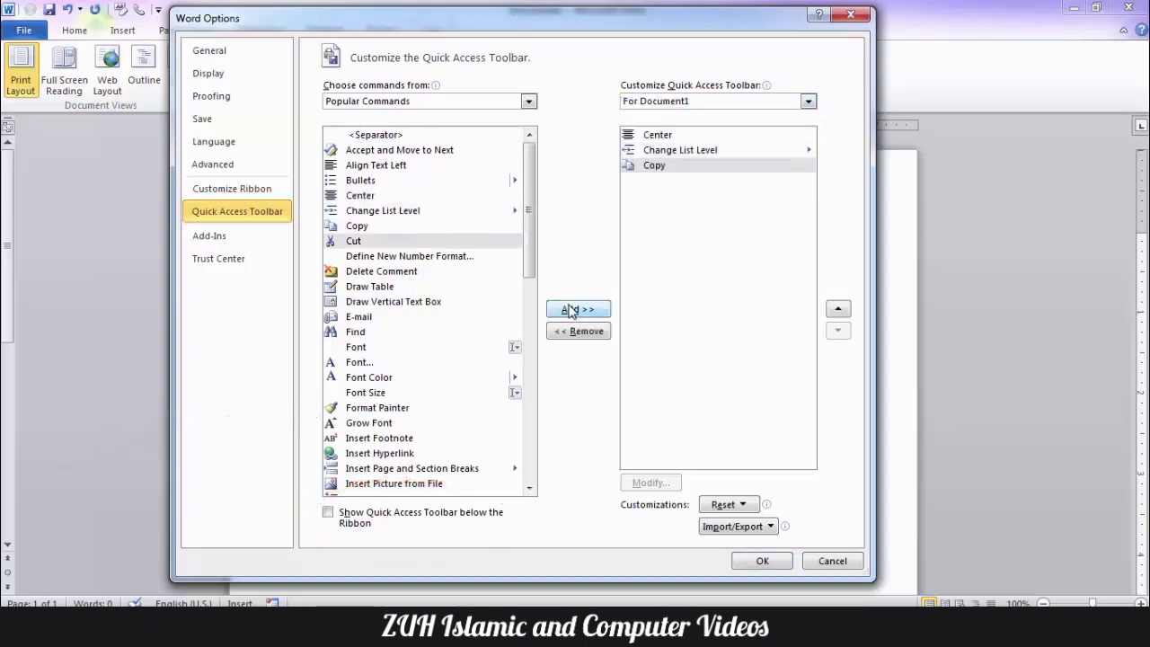
triple_click(569, 310)
triple_click(569, 310)
click(568, 310)
triple_click(569, 310)
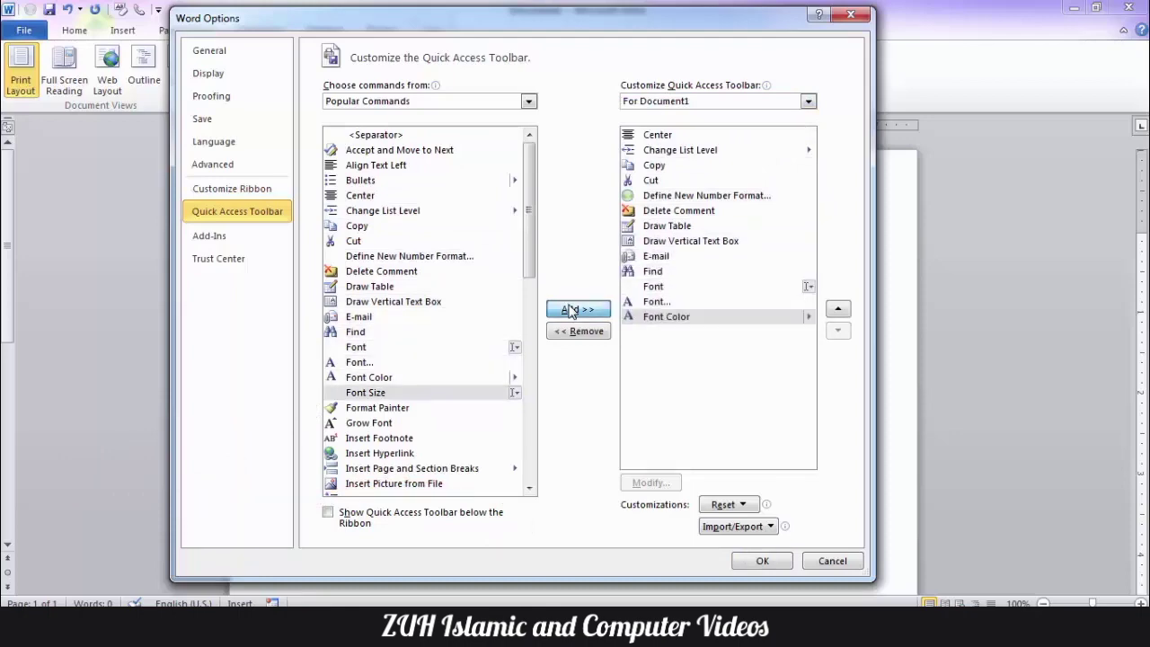
click(569, 310)
click(762, 561)
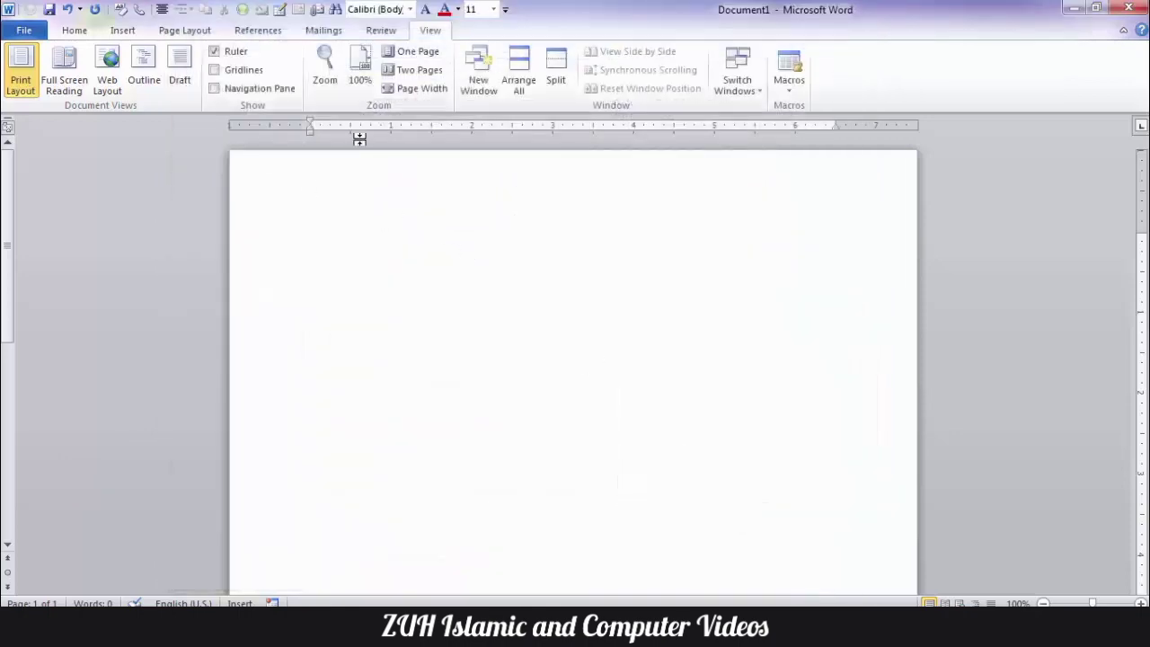
Step: Create a new blank document to compare its Quick Access Toolbar with Document1's, and close it
key(ctrl+n)
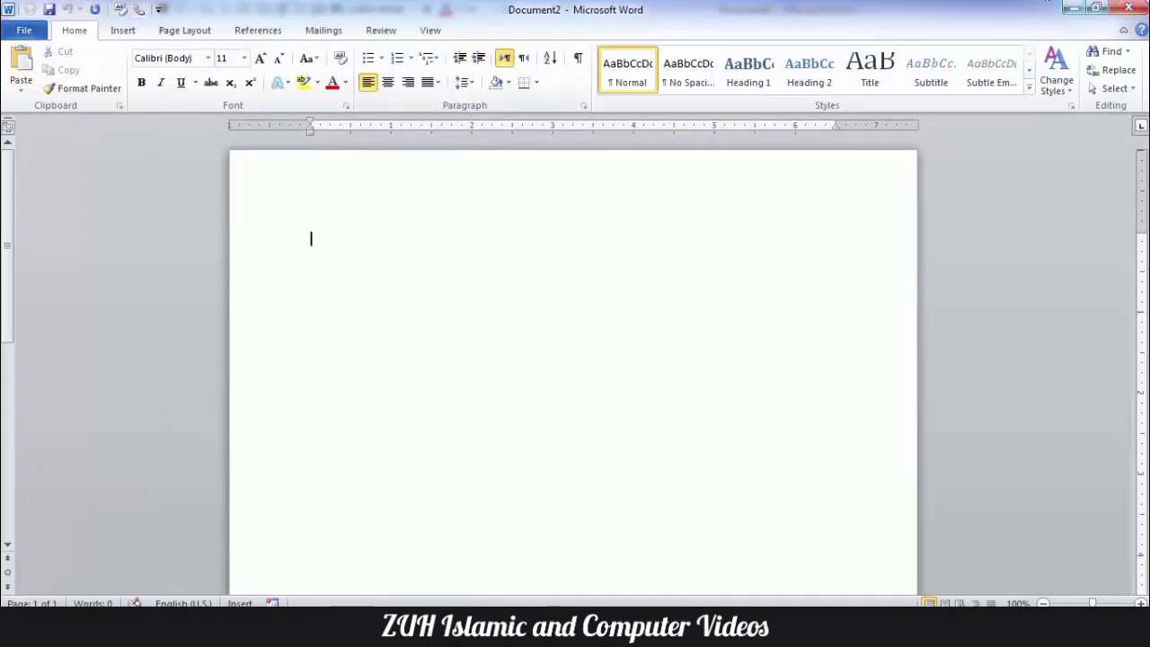
click(1130, 8)
Step: Reset only Document1's Quick Access Toolbar to its default contents, return the customization scope to all documents, and apply the settings
key(o)
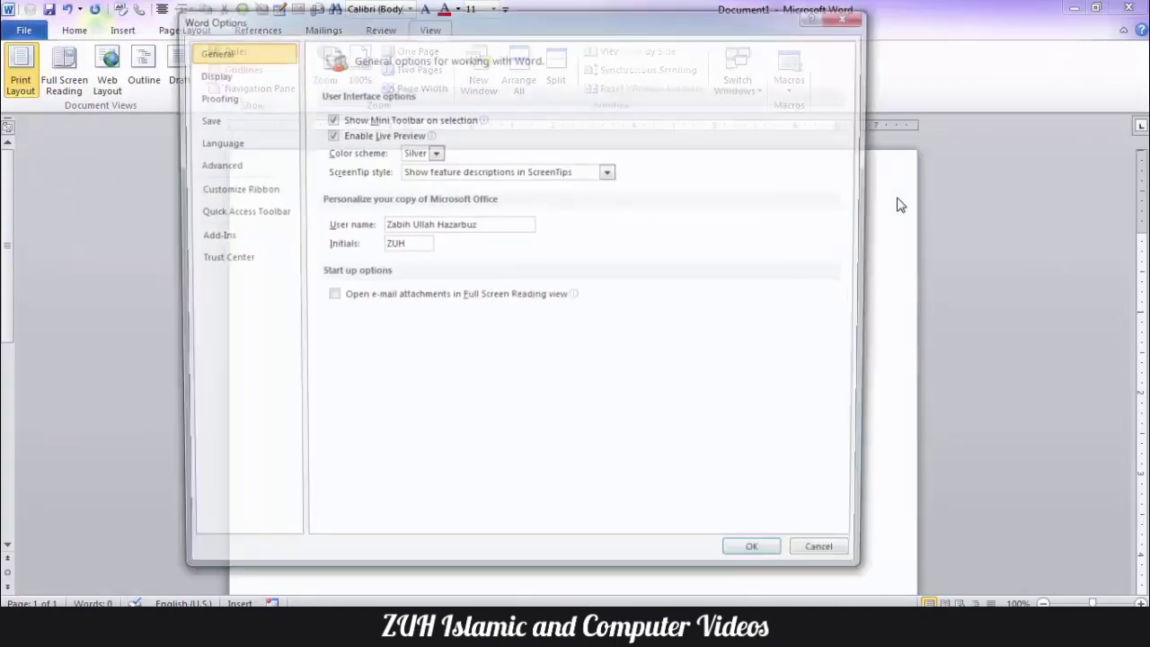
click(270, 211)
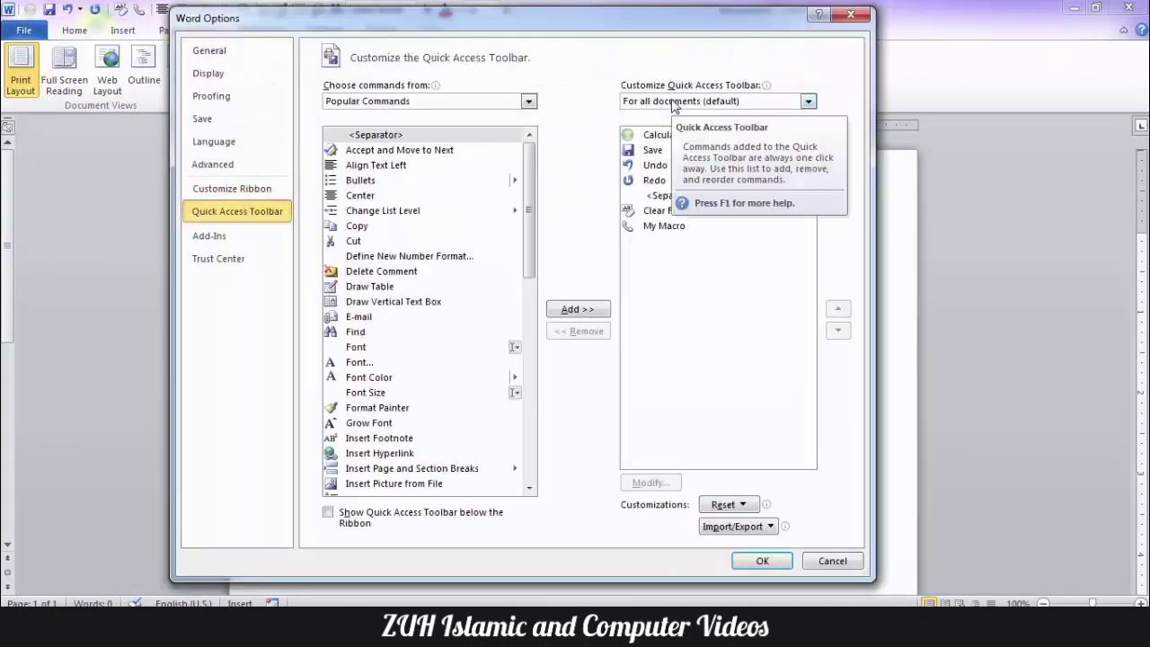
click(674, 102)
click(665, 131)
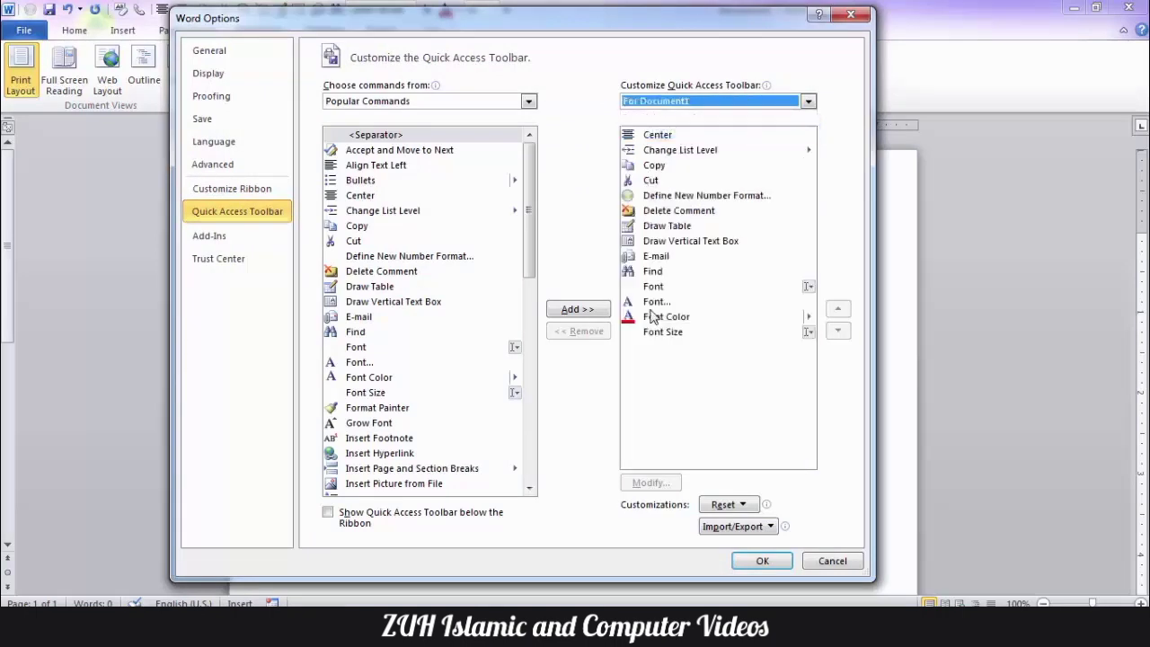
click(740, 506)
click(744, 525)
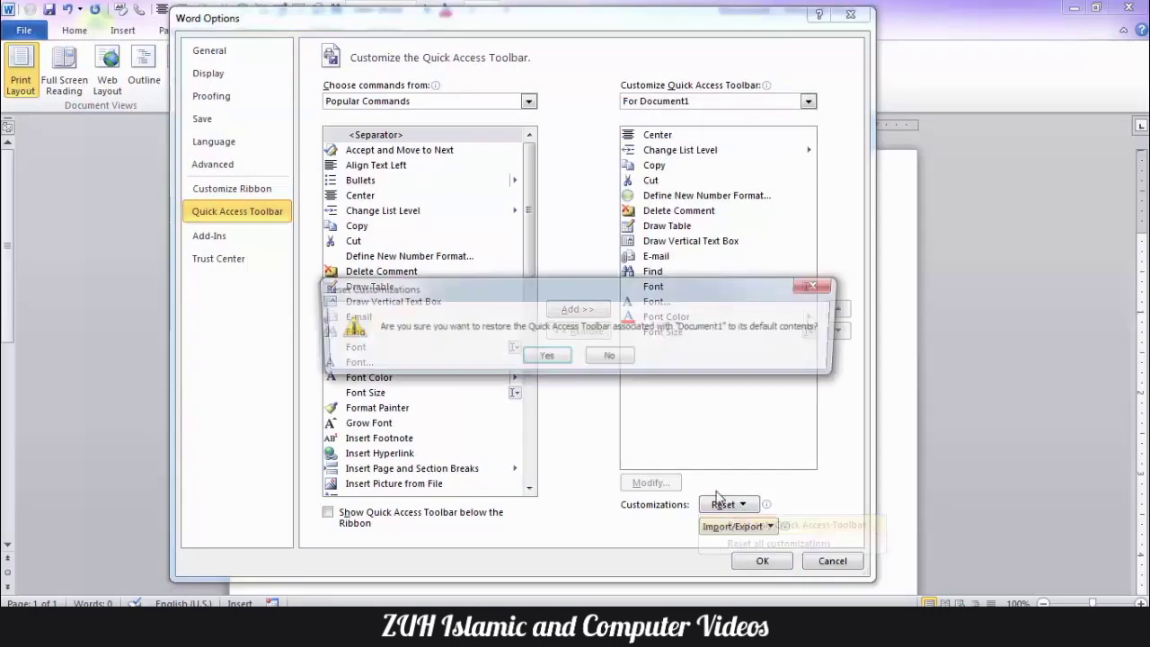
click(546, 358)
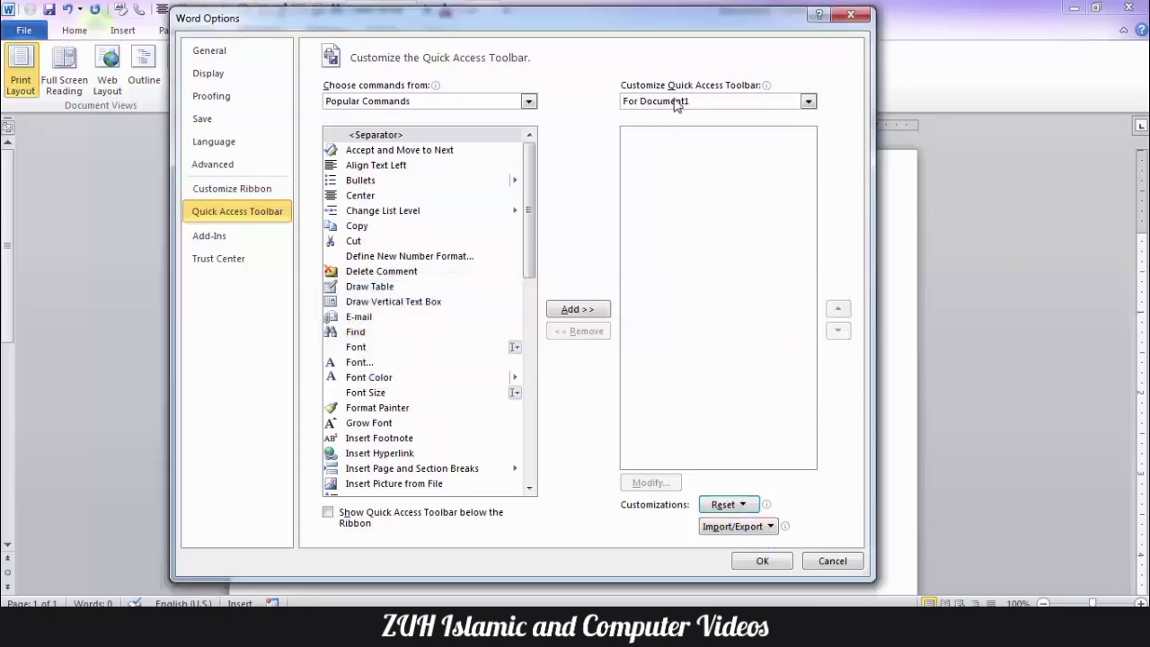
click(680, 102)
click(688, 116)
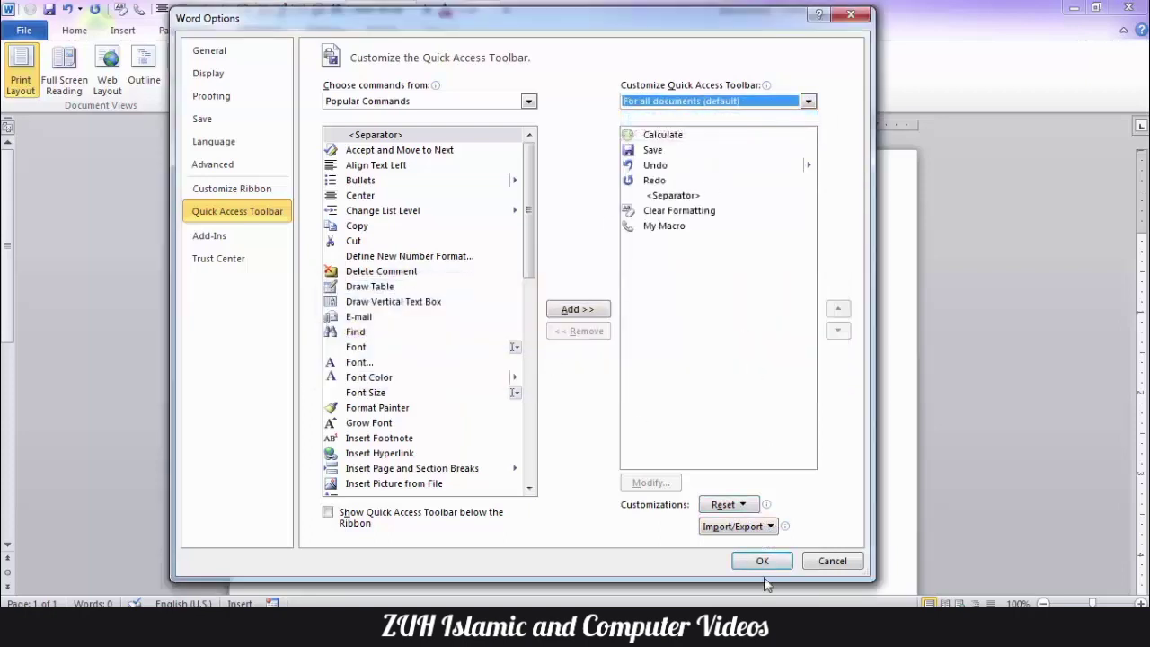
click(760, 562)
click(761, 561)
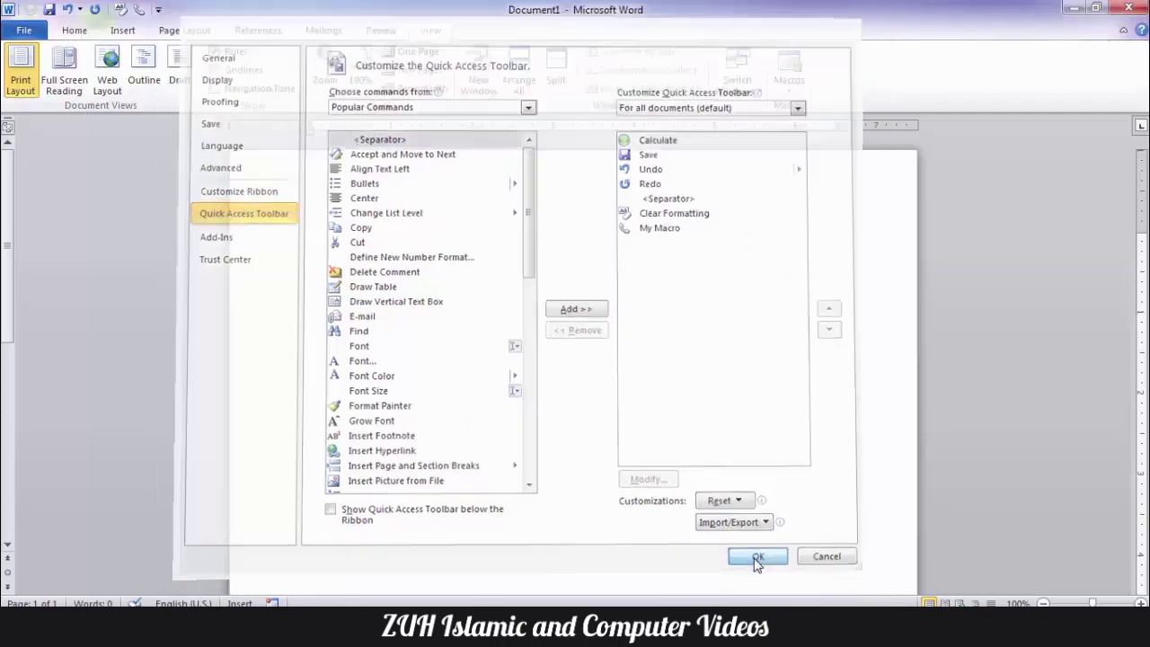
Step: Reset only the Quick Access Toolbar for all documents to its default contents, and apply the settings
click(158, 9)
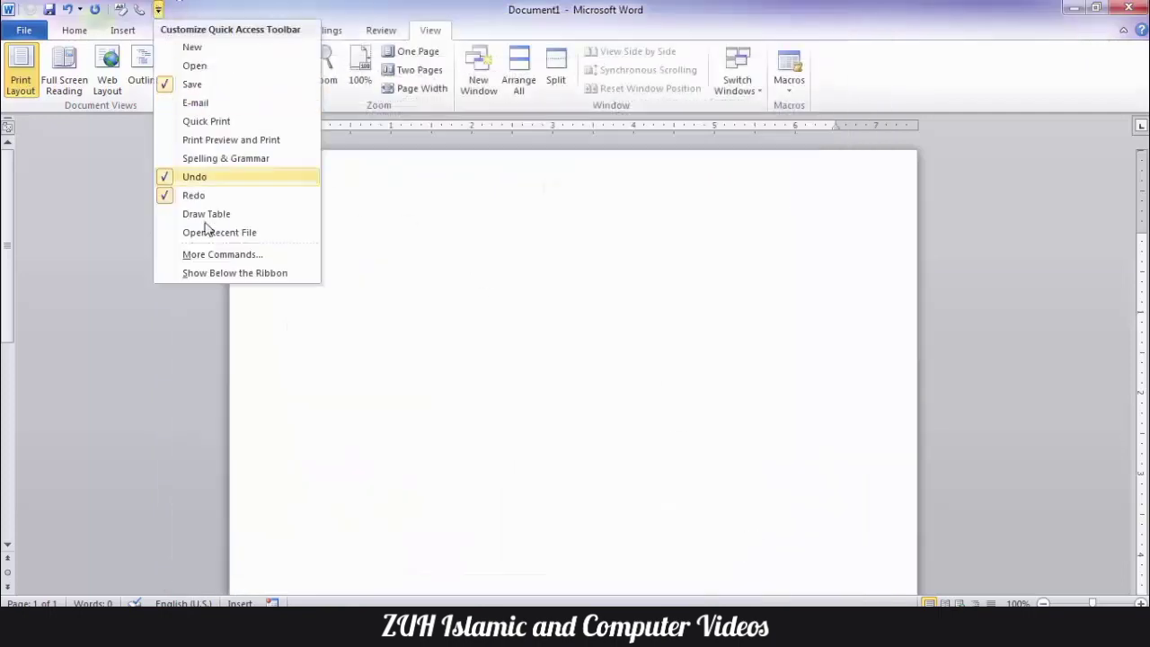
click(218, 255)
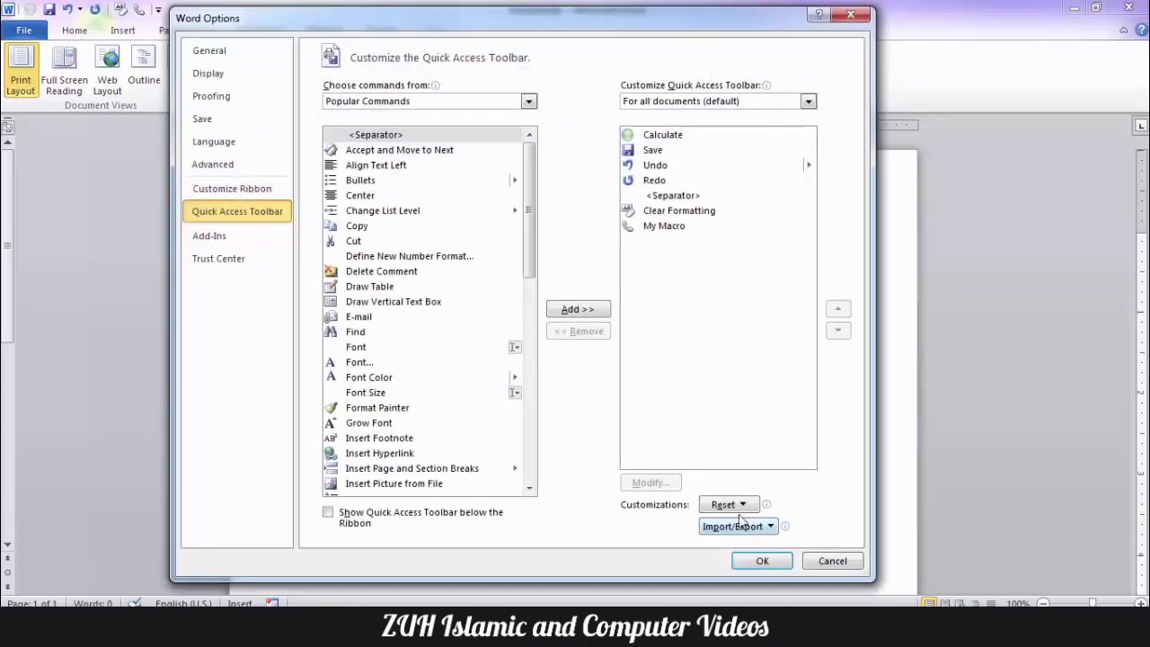
click(730, 505)
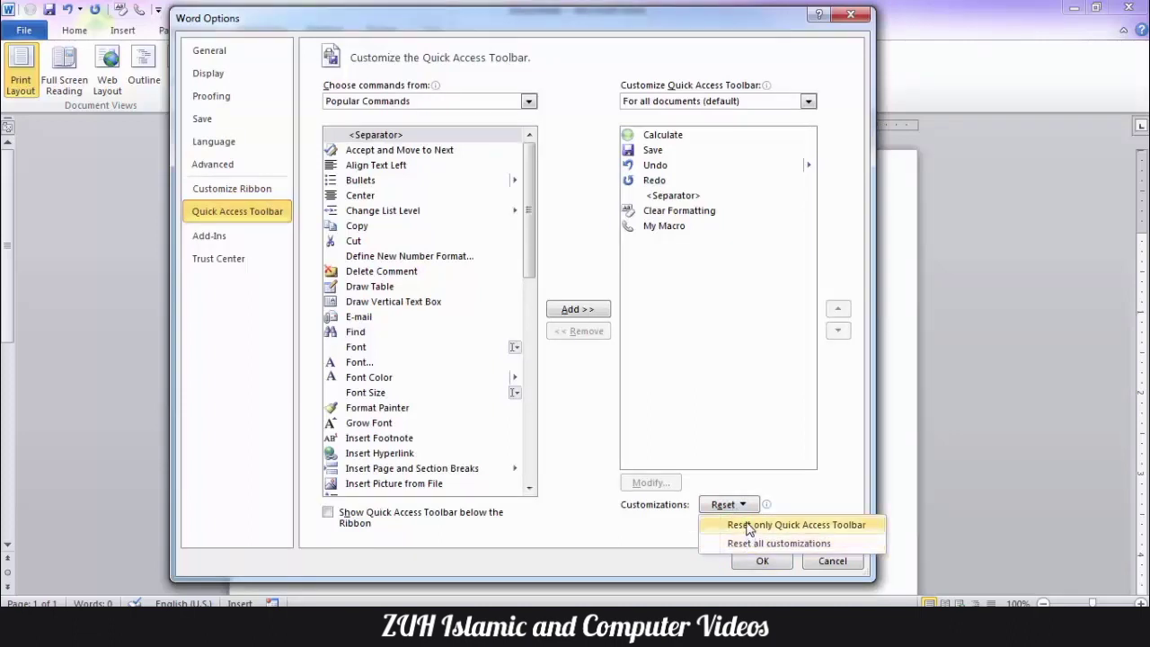
click(749, 527)
click(545, 357)
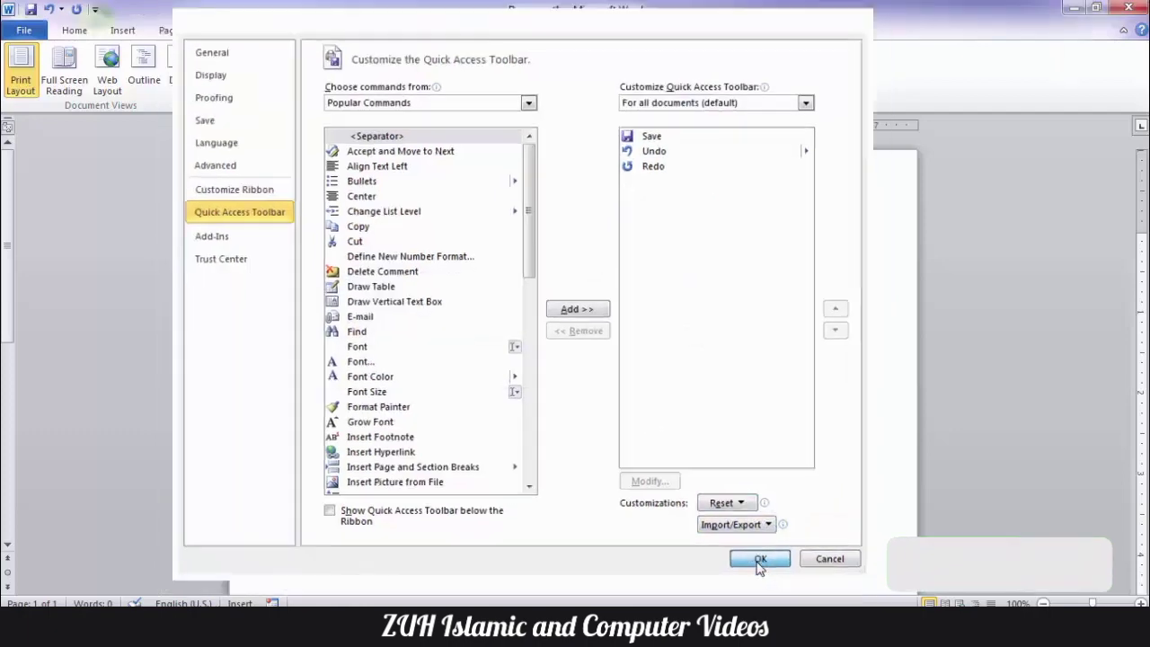
click(761, 561)
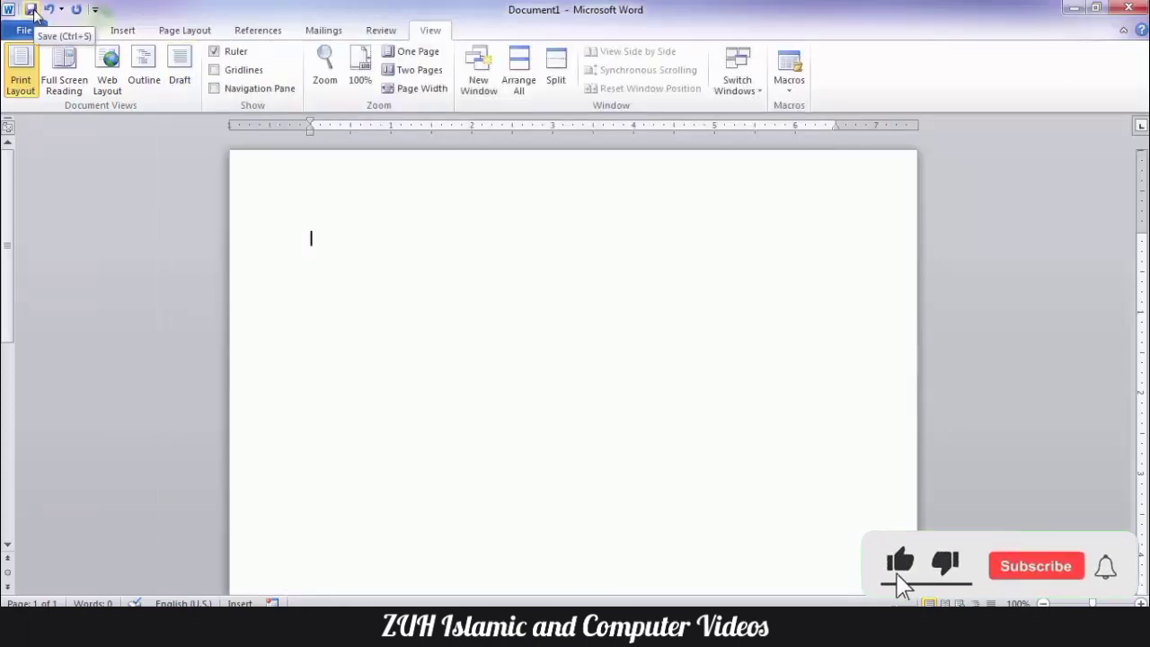